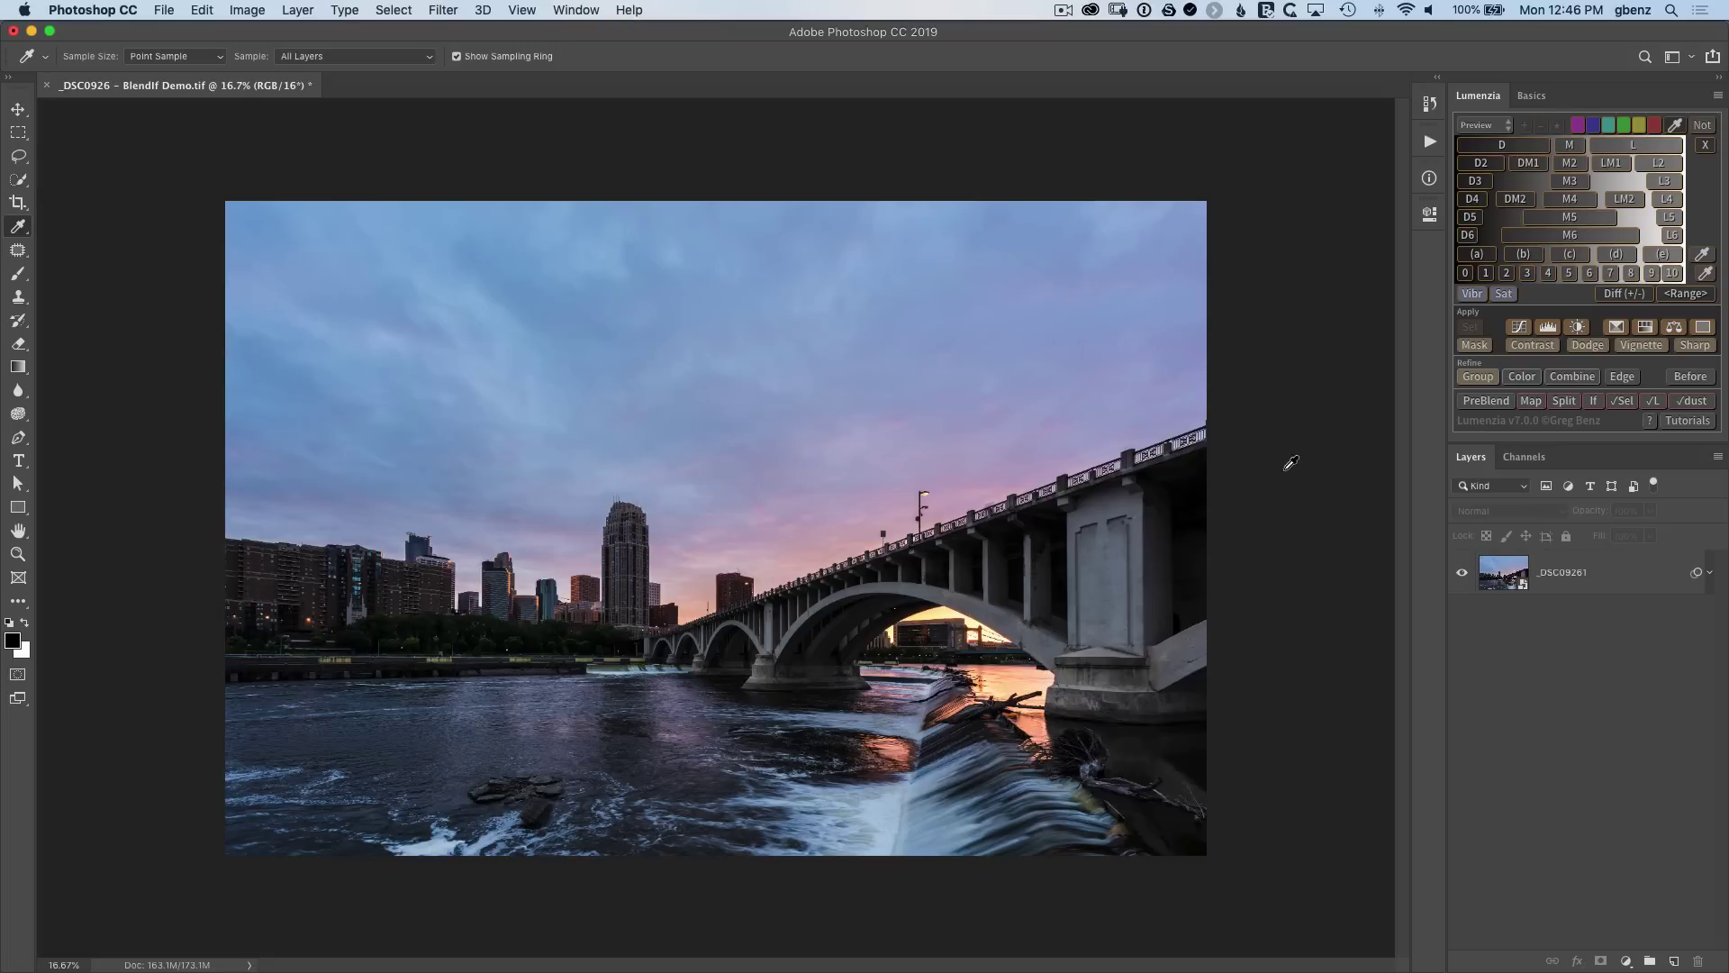
Add a Hue/Saturation layer, test a master saturation boost, then reset it.
click(1645, 327)
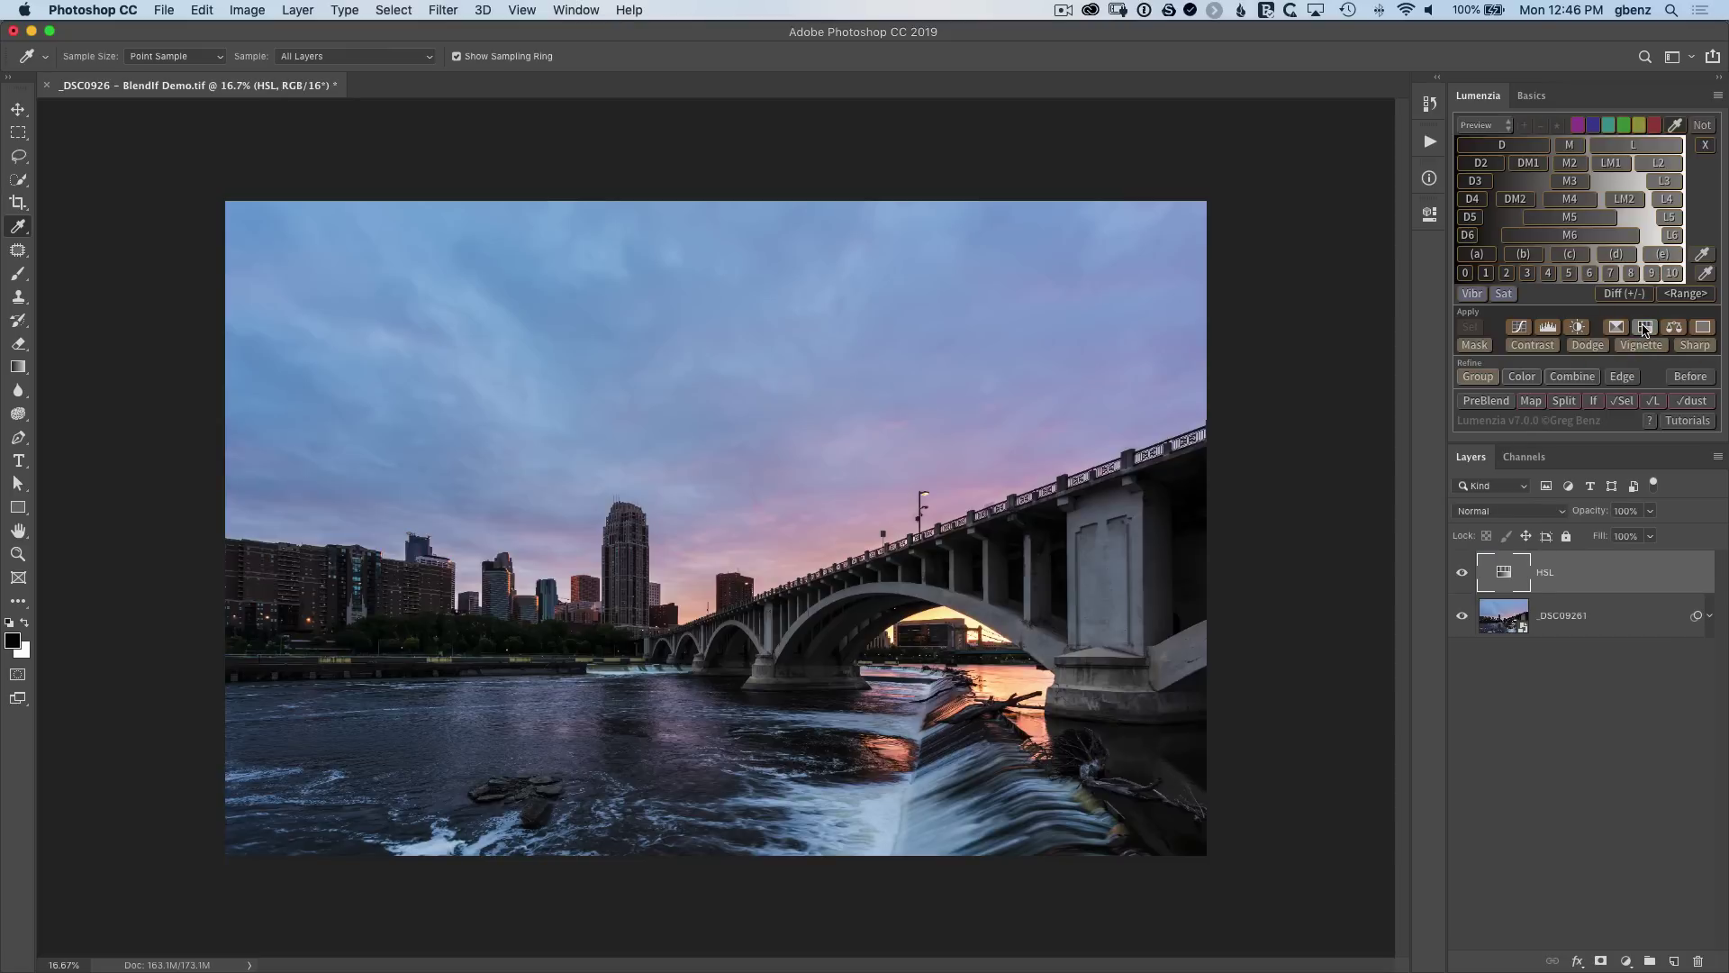
double_click(1508, 575)
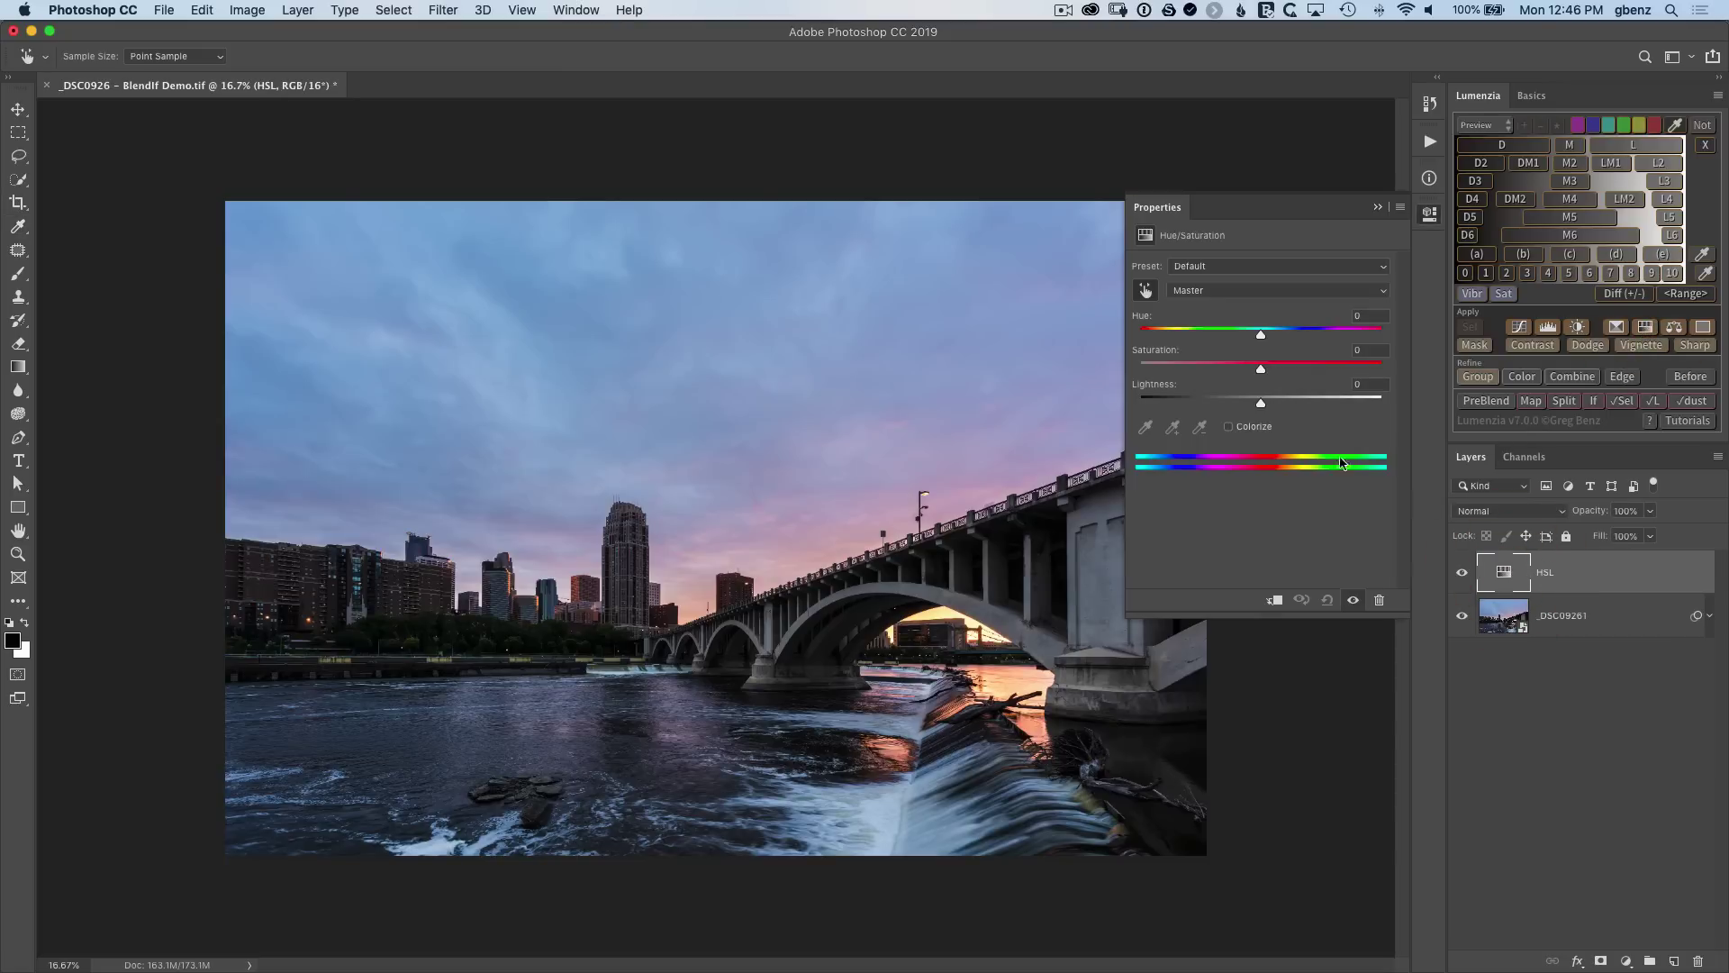
drag(1261, 367, 1336, 369)
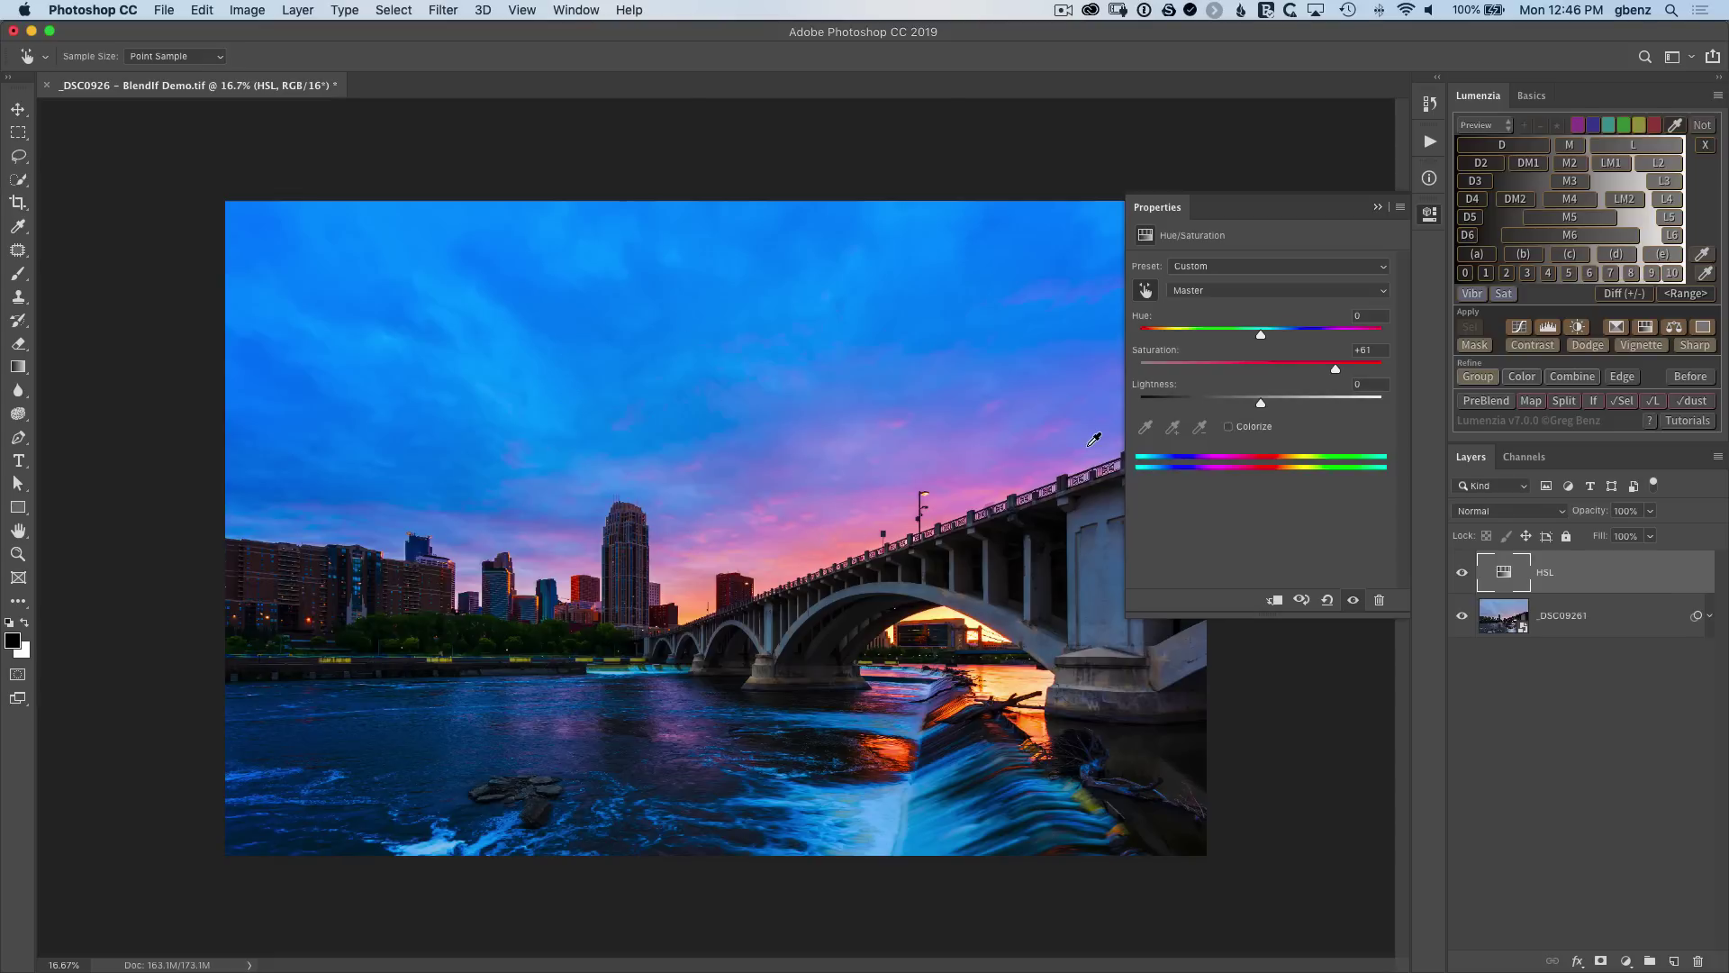
click(1327, 600)
Raise the Reds saturation and widen the red range into pinks and magentas.
click(1229, 291)
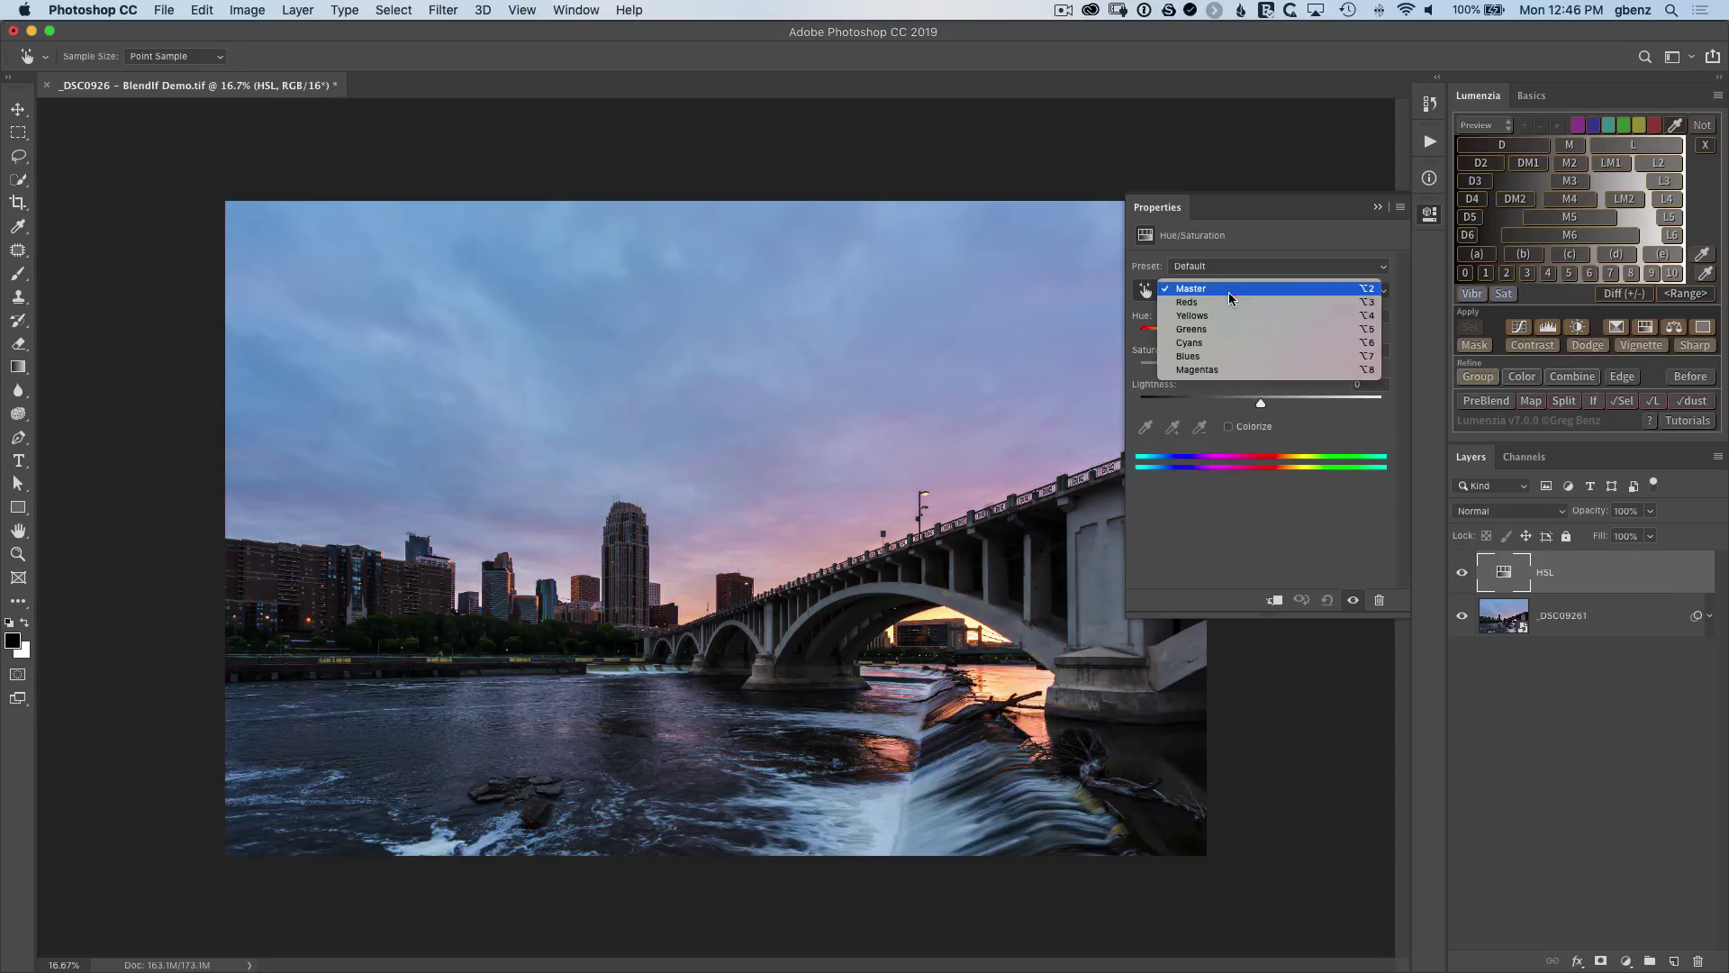
click(1223, 303)
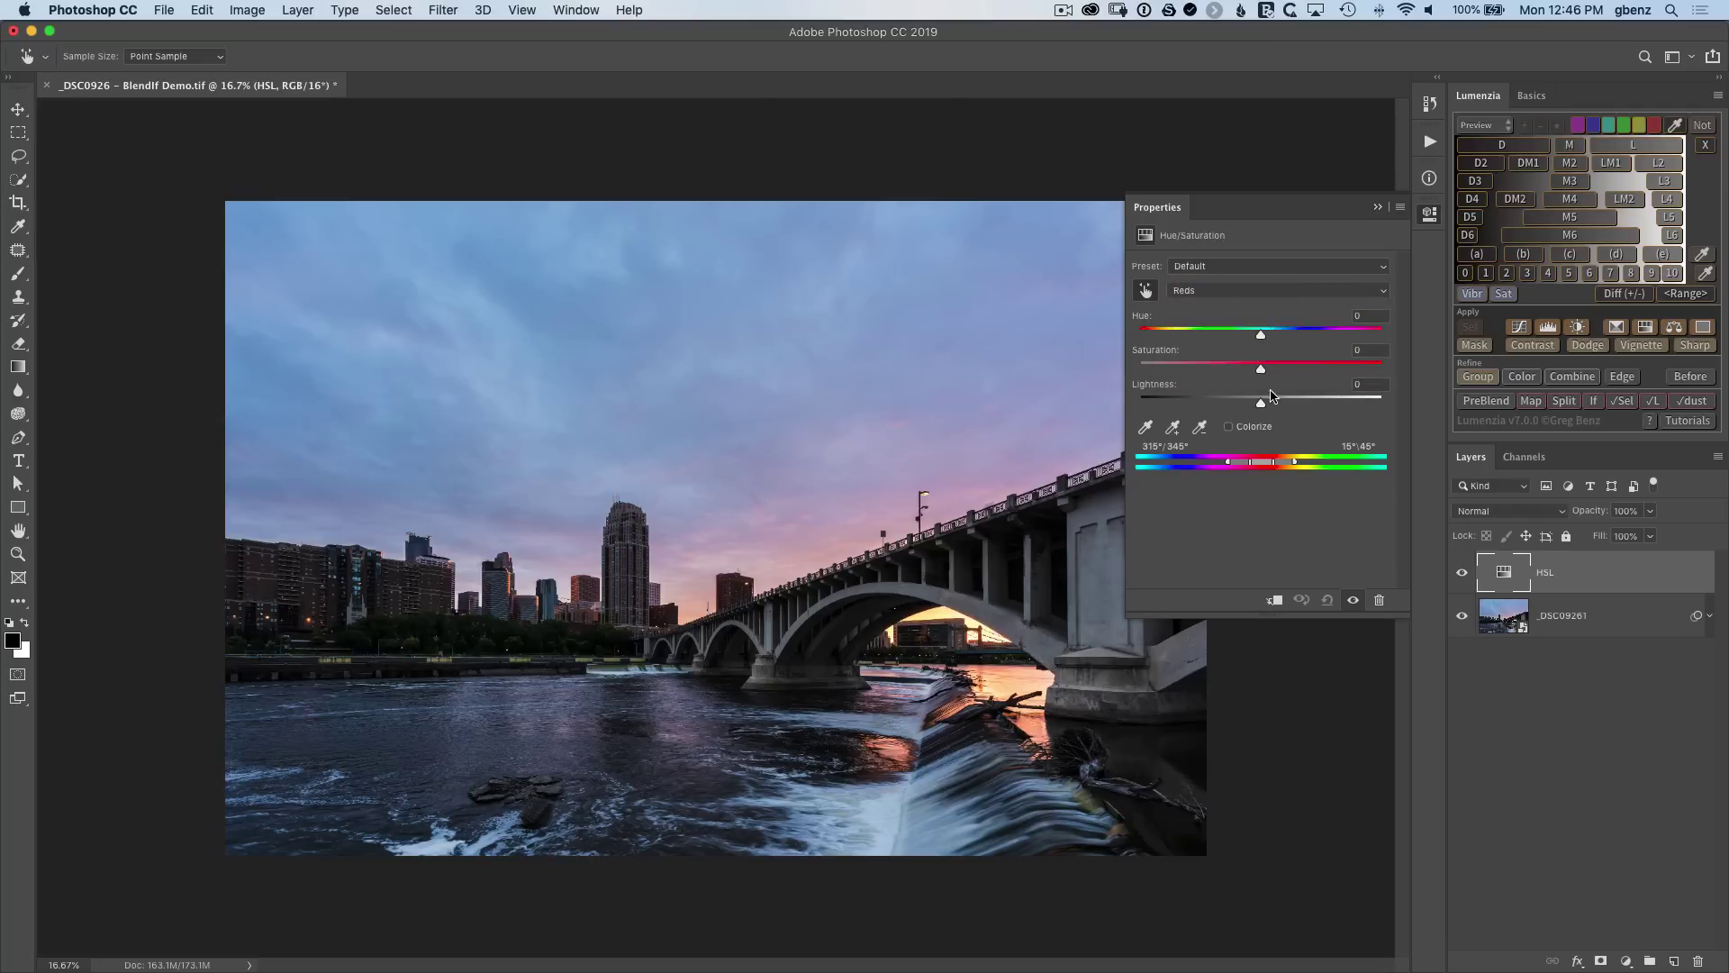
drag(1261, 369, 1349, 370)
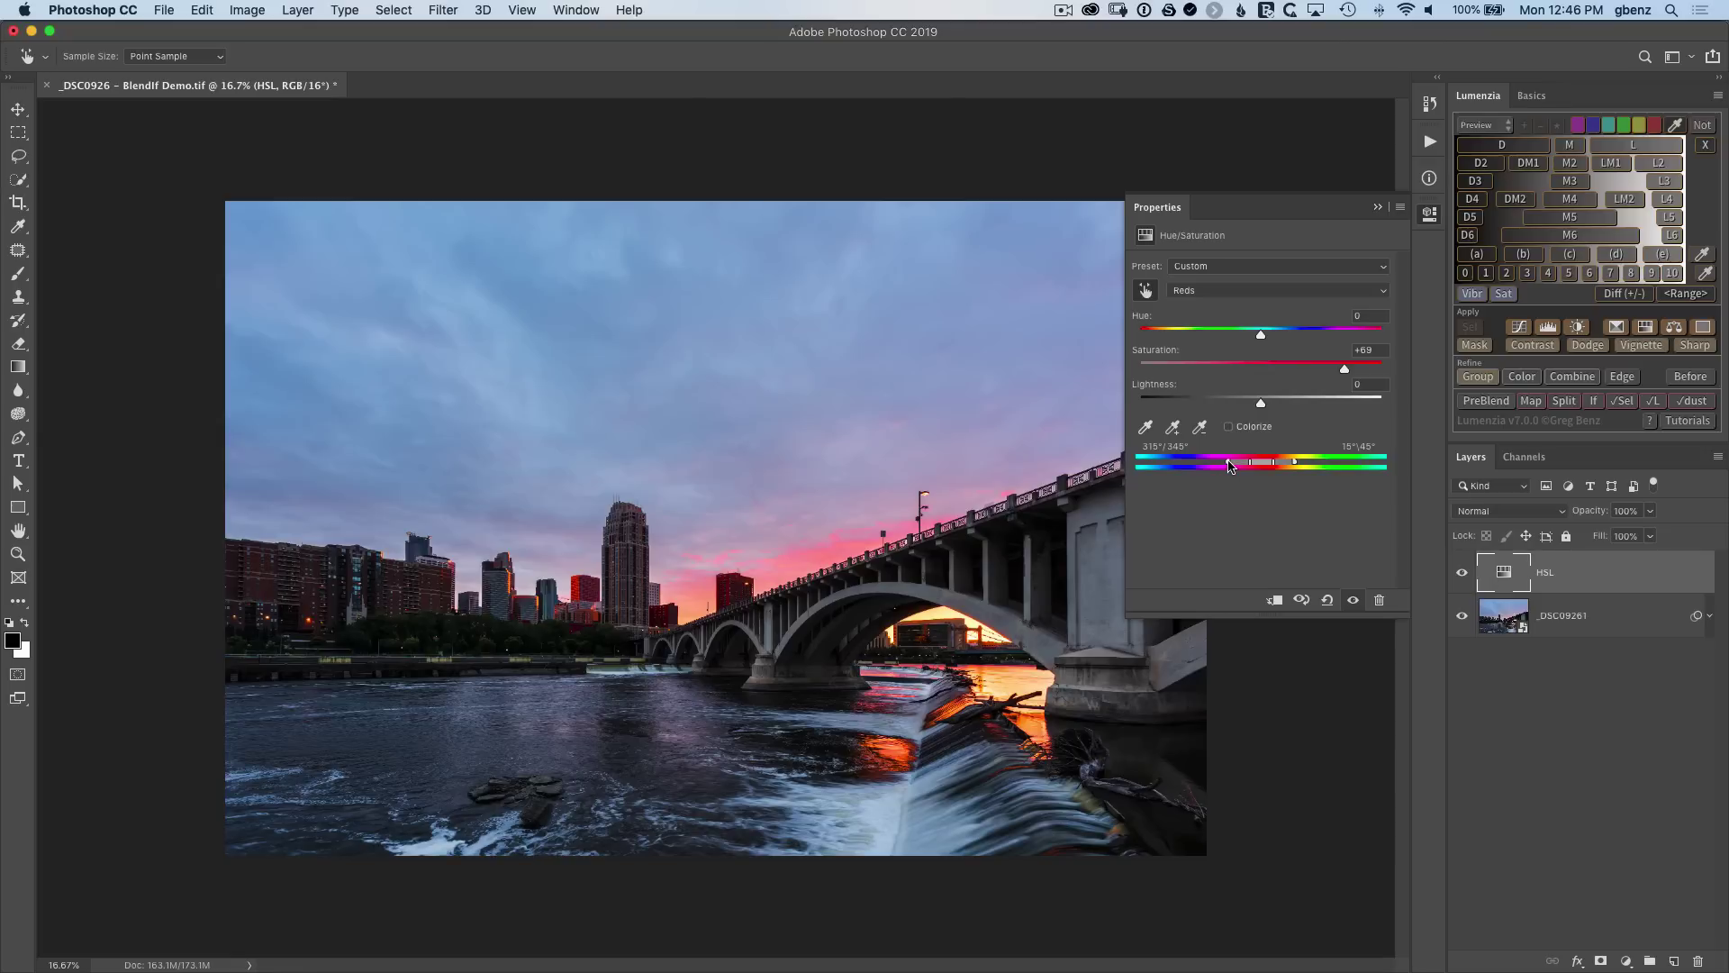
drag(1230, 466, 1162, 464)
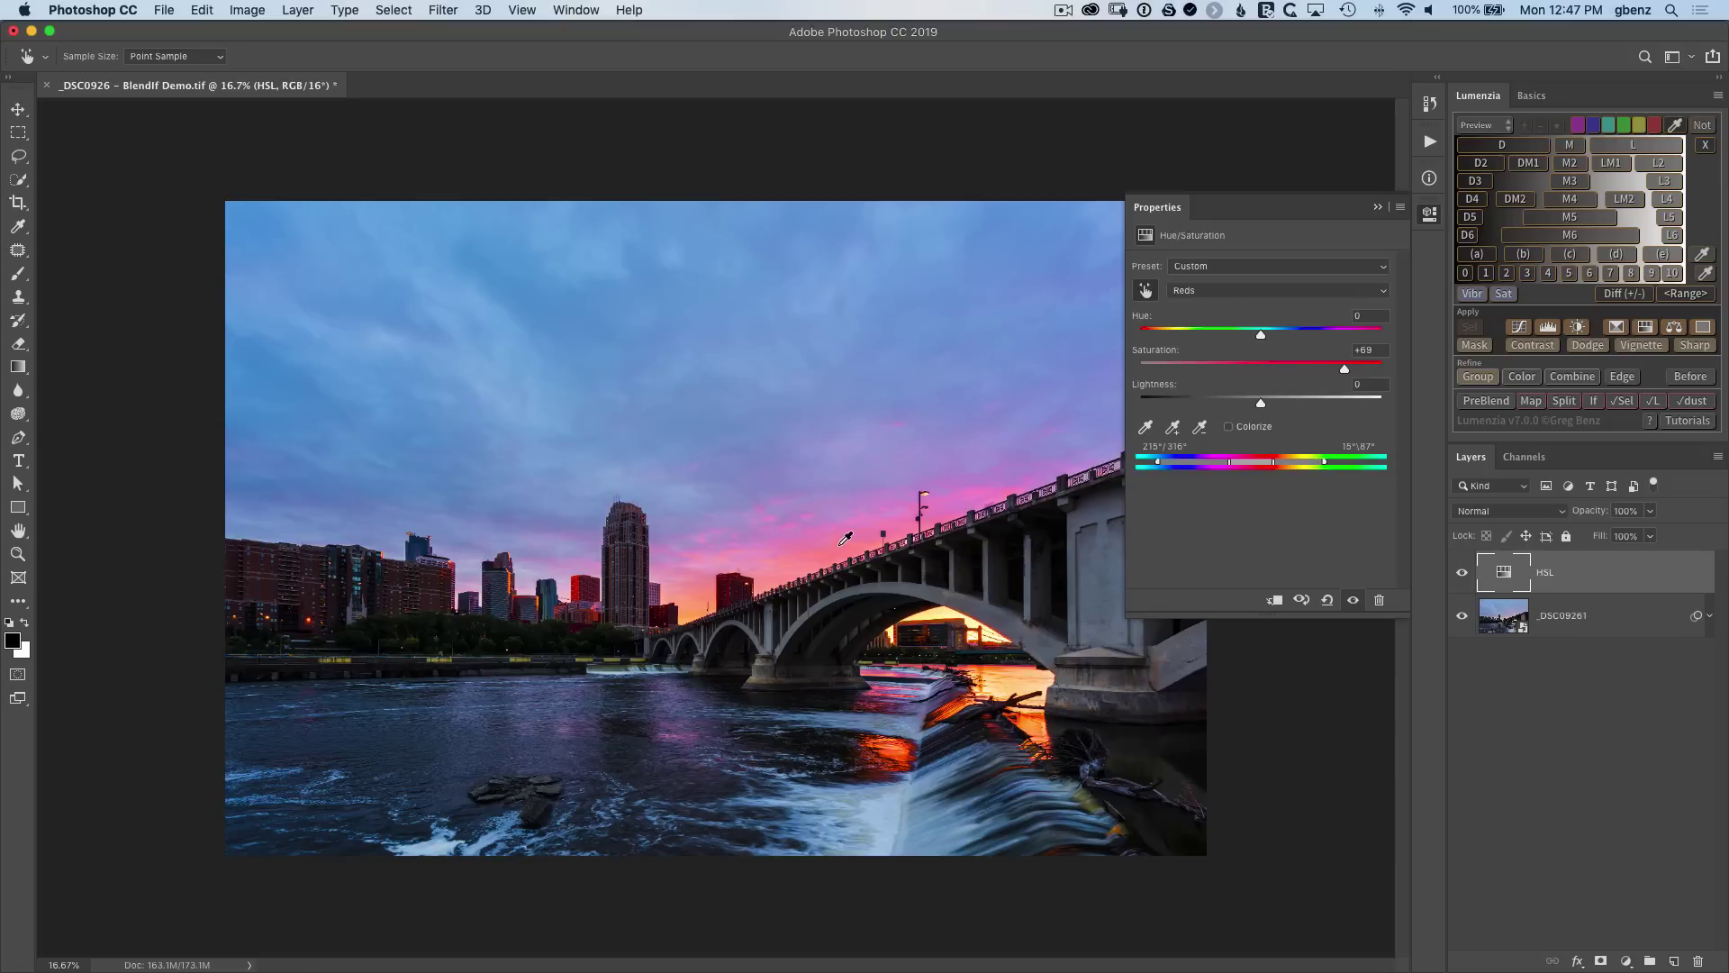
Compare the HSL layer on and off, then fine-tune Reds saturation to about +66 and extend into magentas.
click(1463, 574)
click(1462, 574)
click(1463, 574)
click(1463, 574)
drag(1344, 370, 1343, 376)
drag(1230, 463, 1203, 465)
Change Lumenzia's preview mode and apply a Red (e) Blend If to the HSL layer, checking the result.
click(1429, 216)
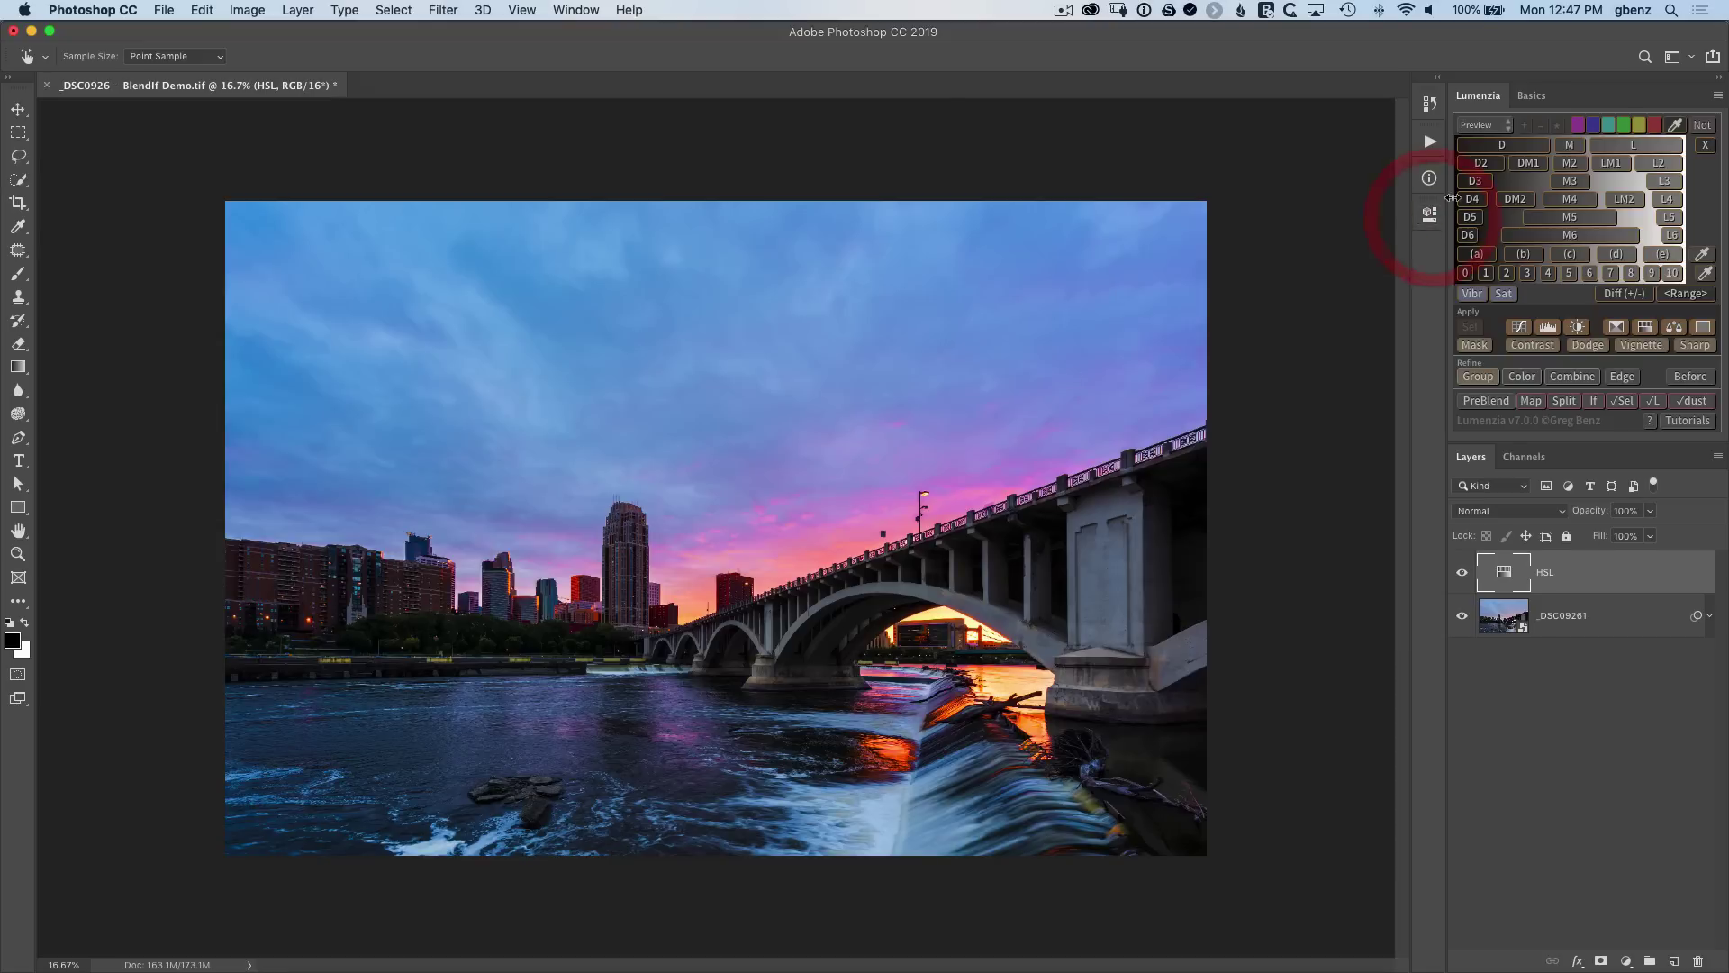
click(1487, 130)
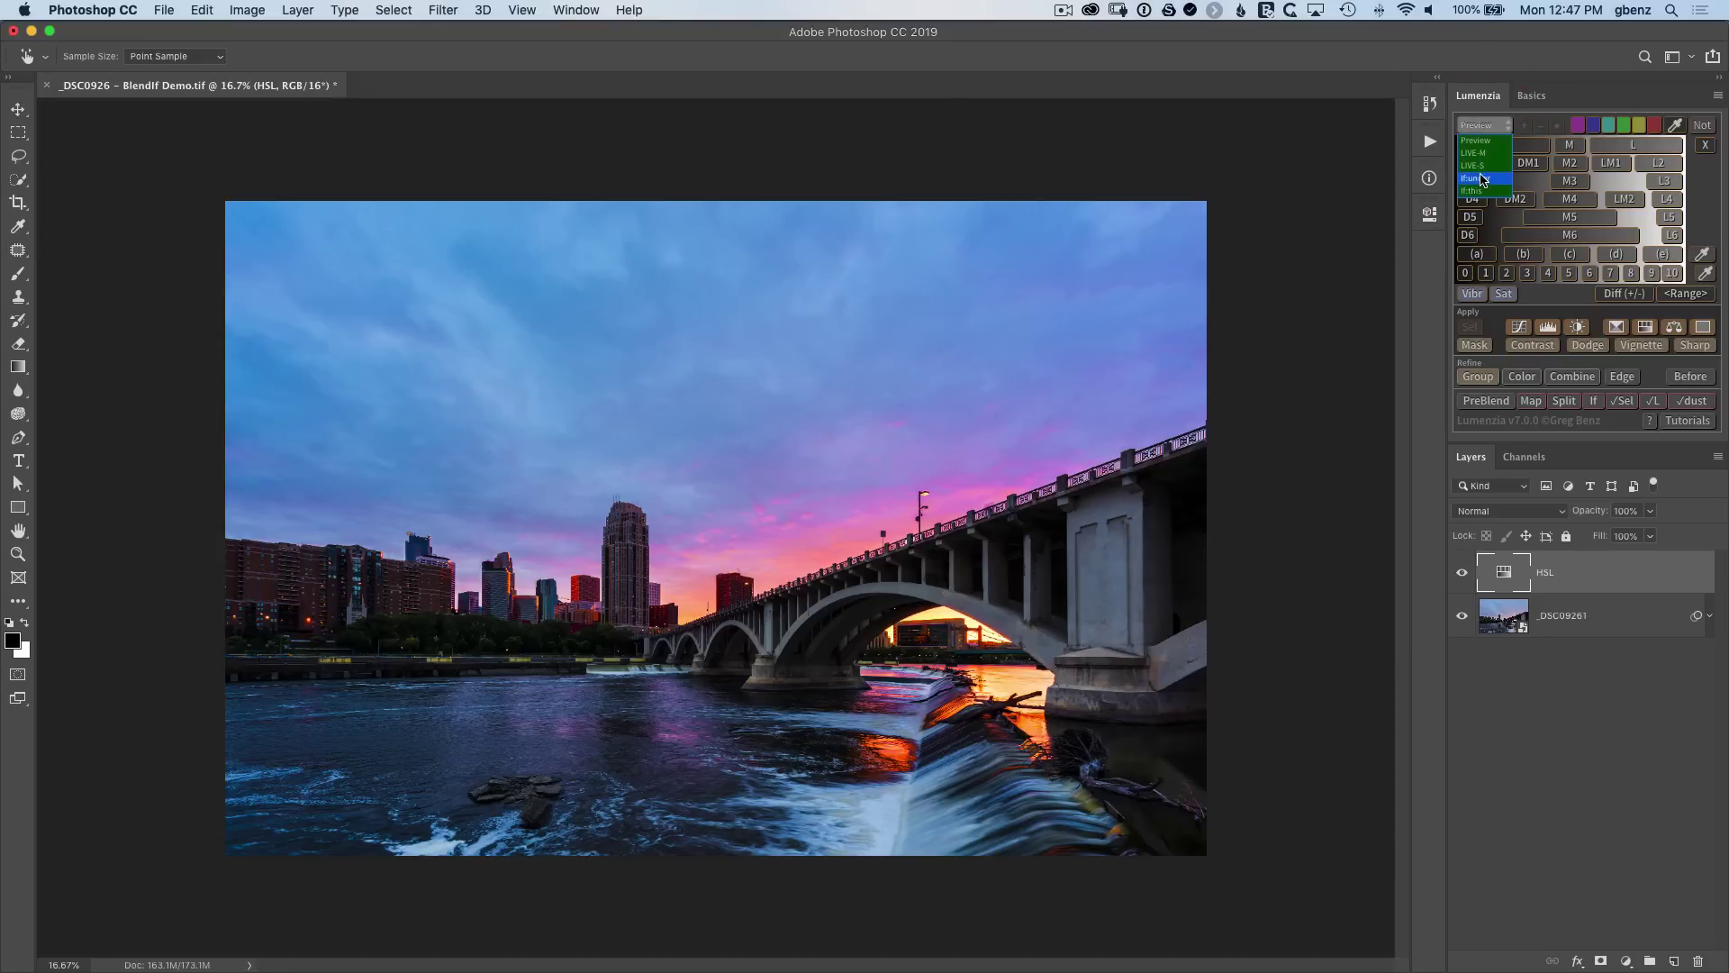
click(1482, 179)
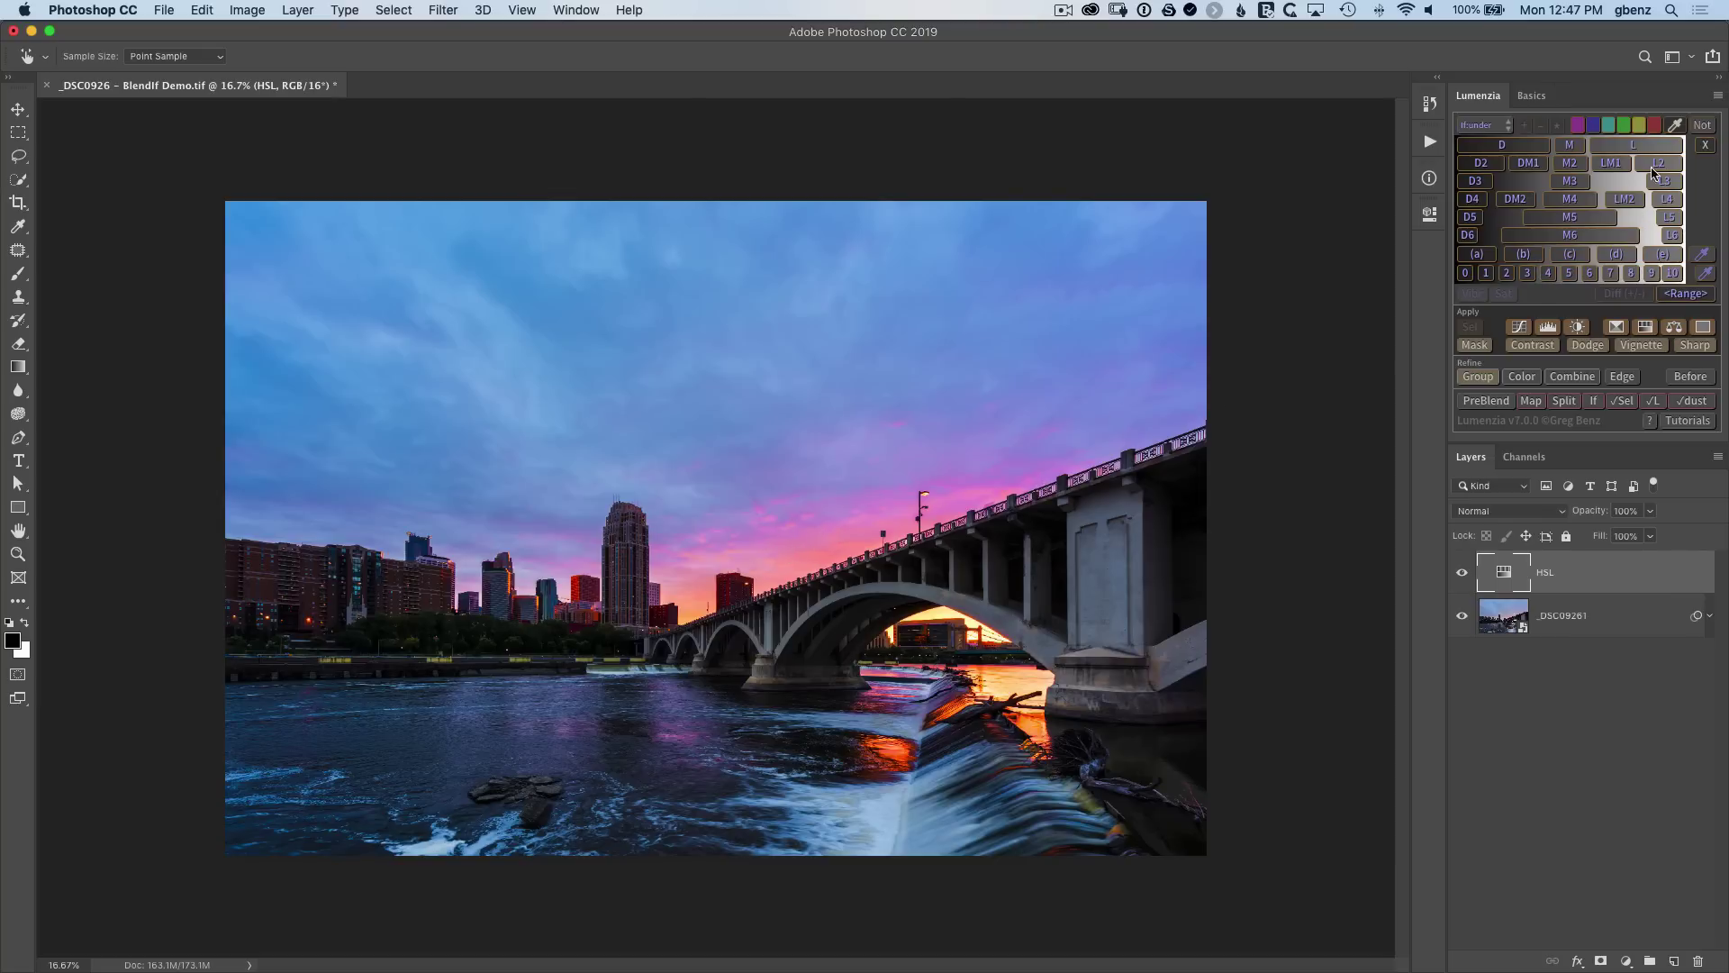
click(1655, 127)
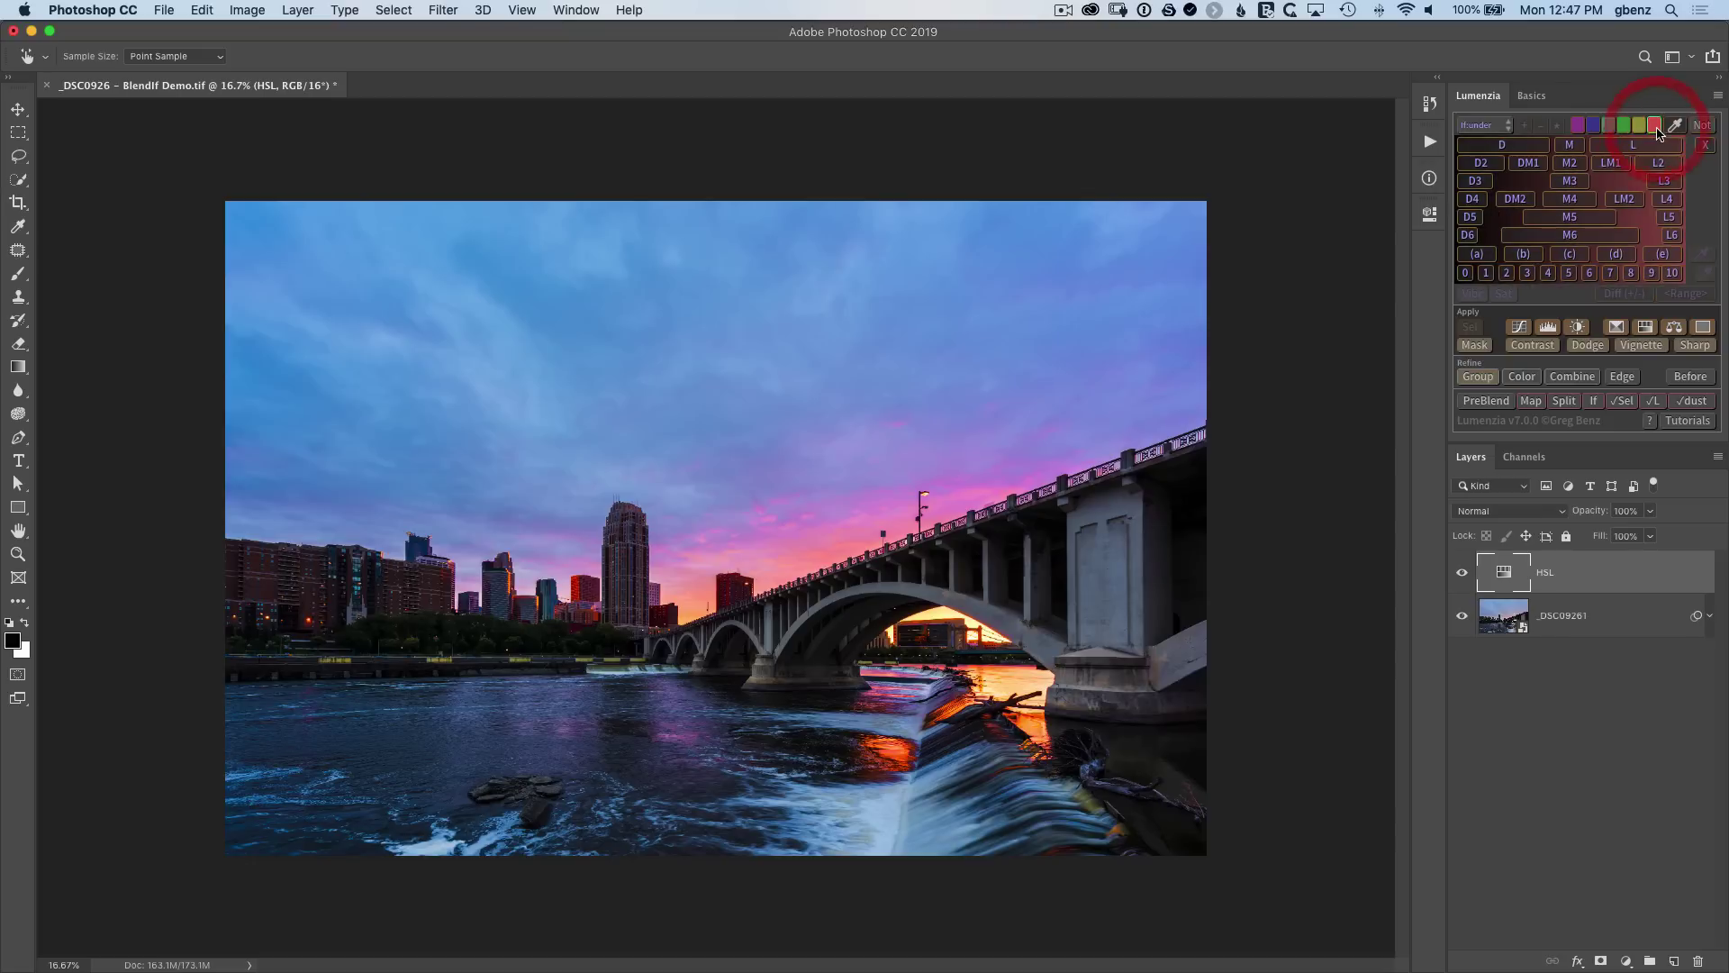
click(1663, 255)
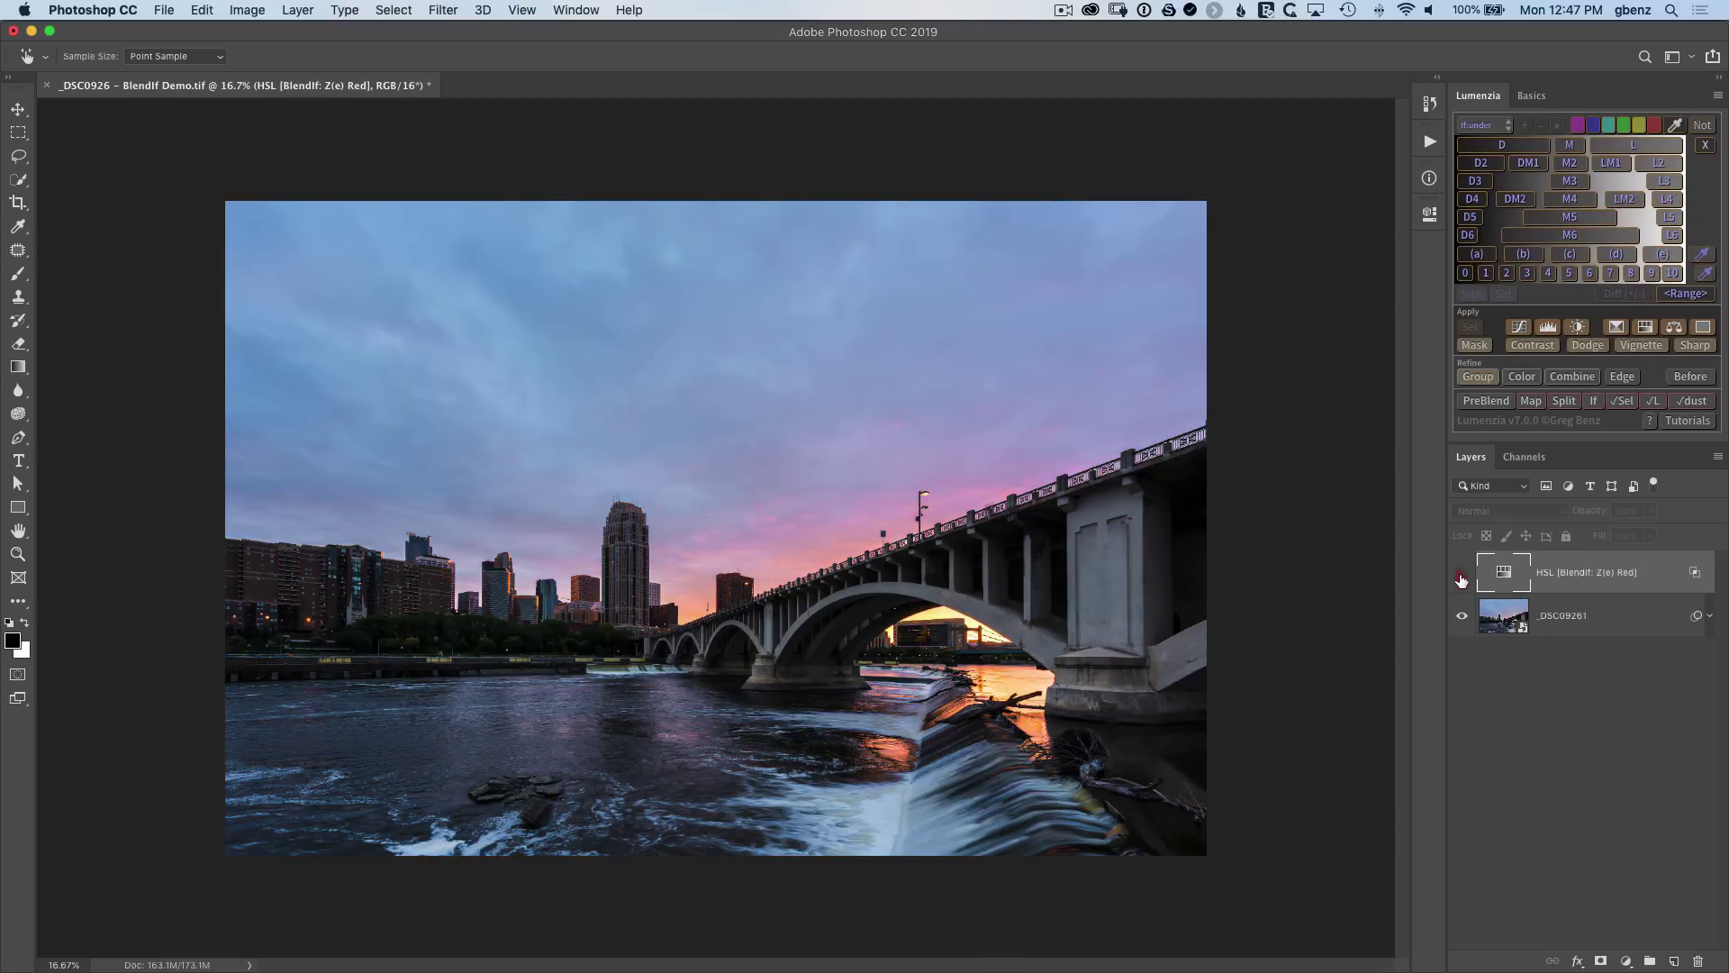
click(1461, 578)
click(1461, 574)
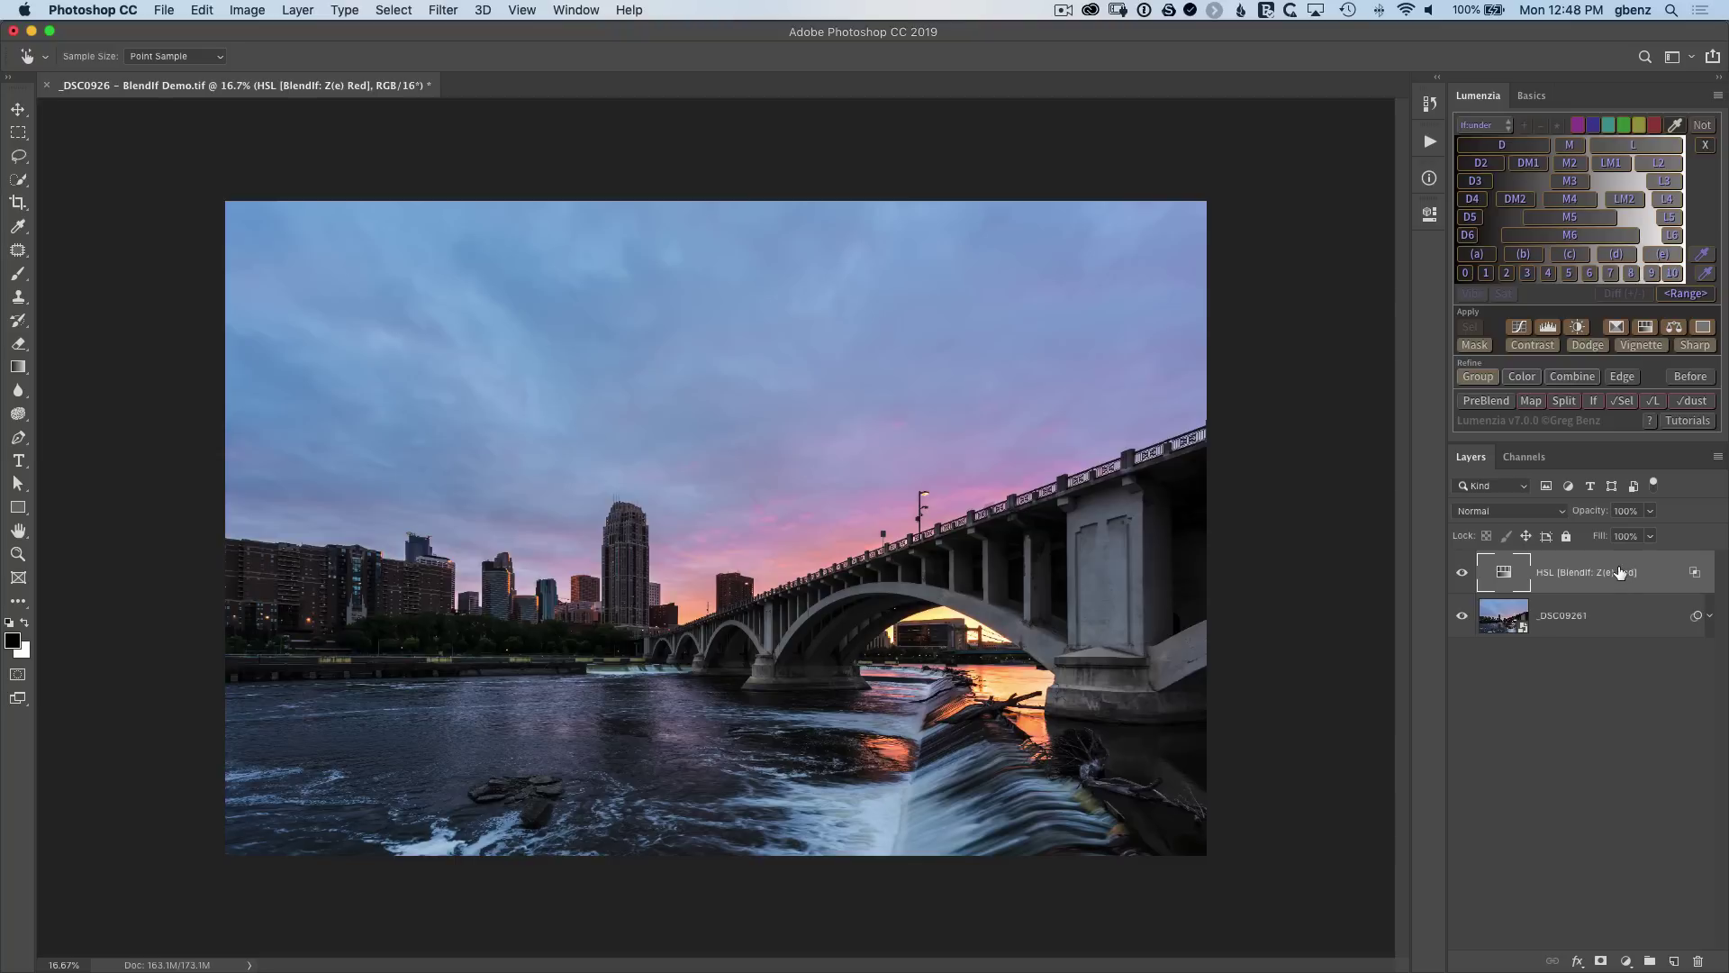
Add a Solid Color fill layer in a saturated peach-orange, ffbb79, sampled from the sky.
click(1703, 327)
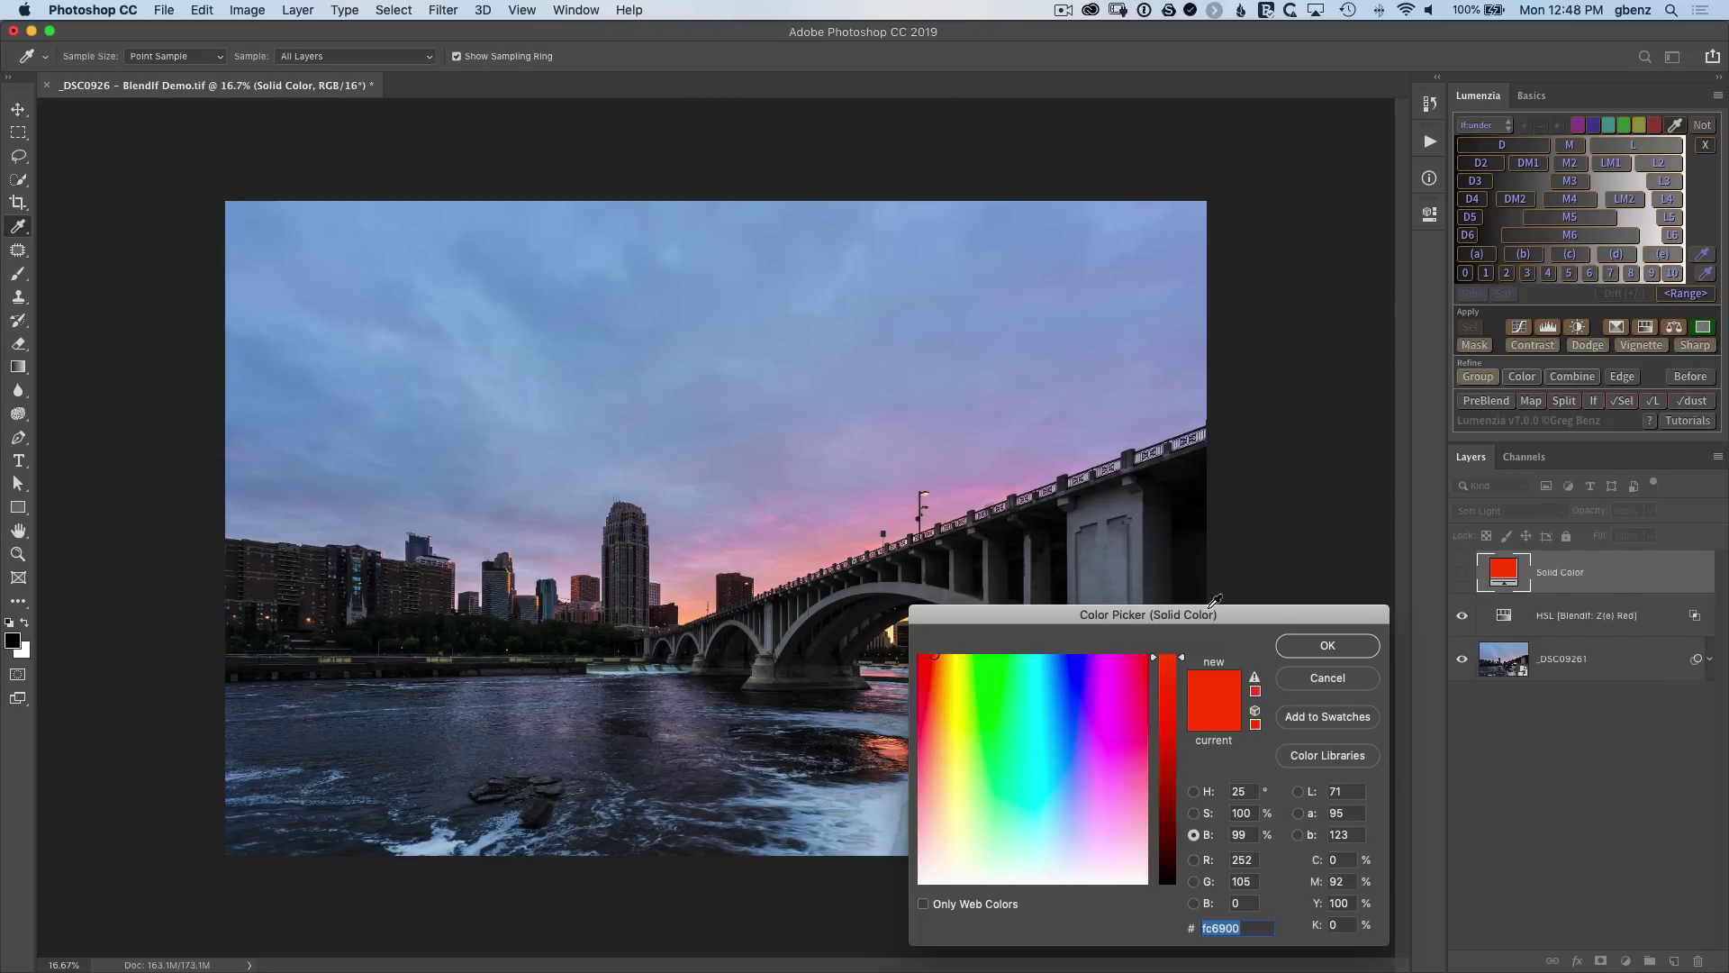
click(693, 607)
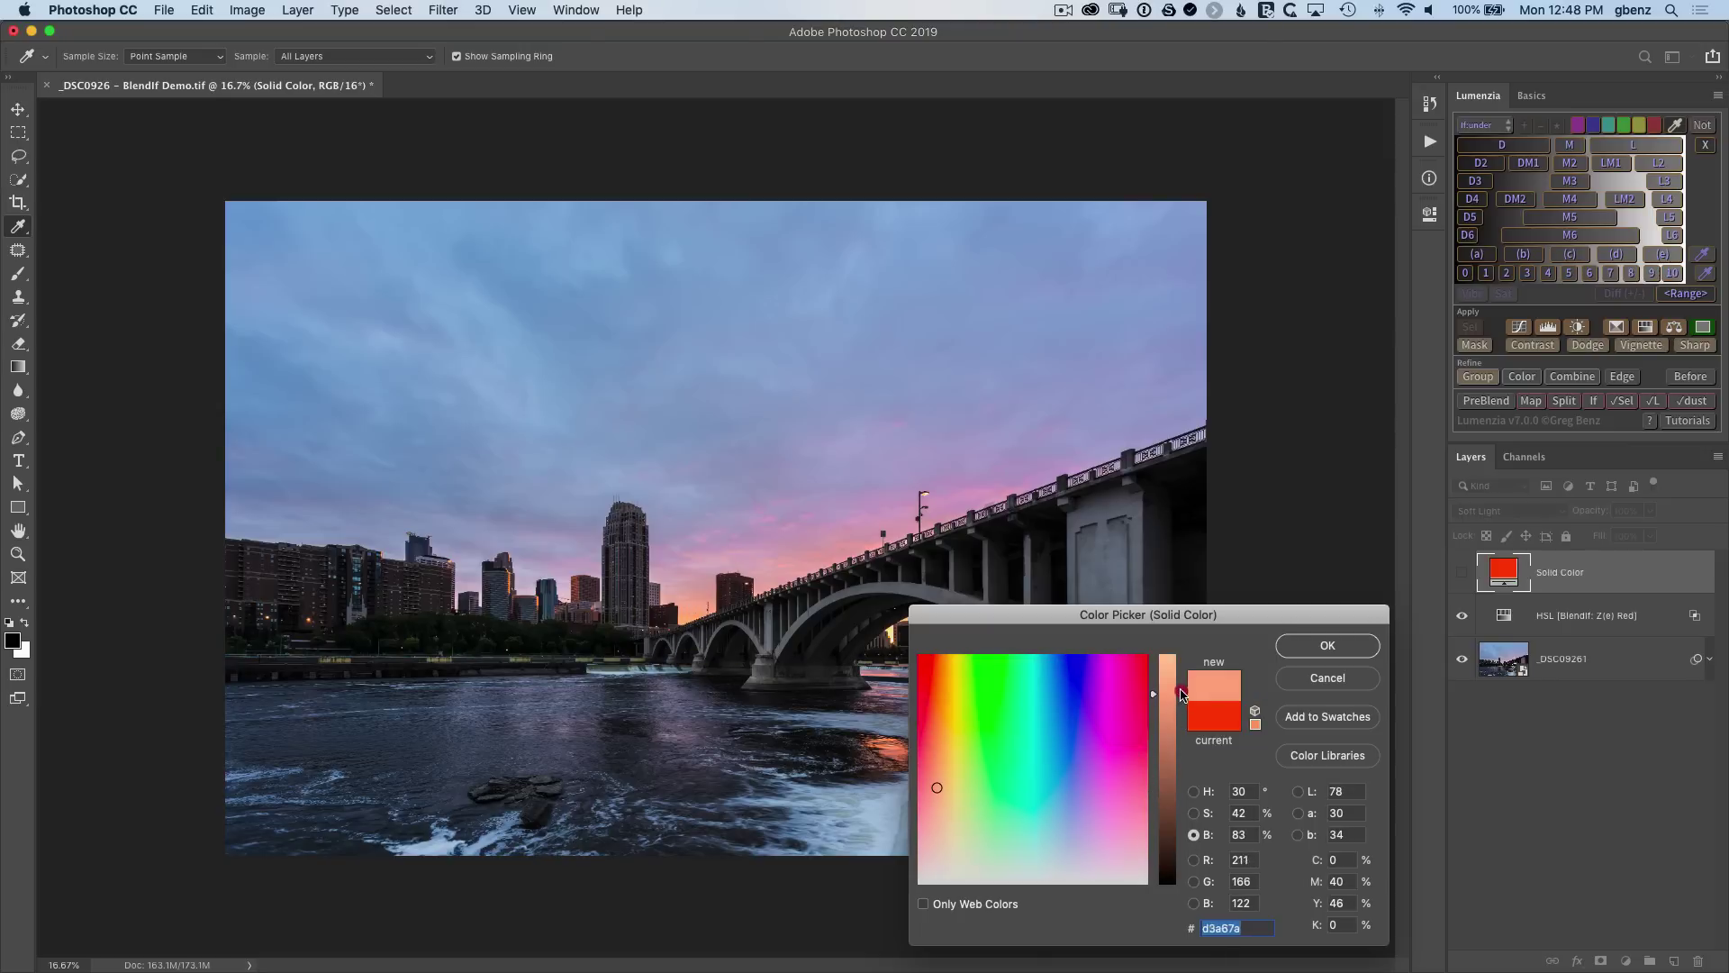
drag(1180, 698, 1175, 652)
click(1194, 813)
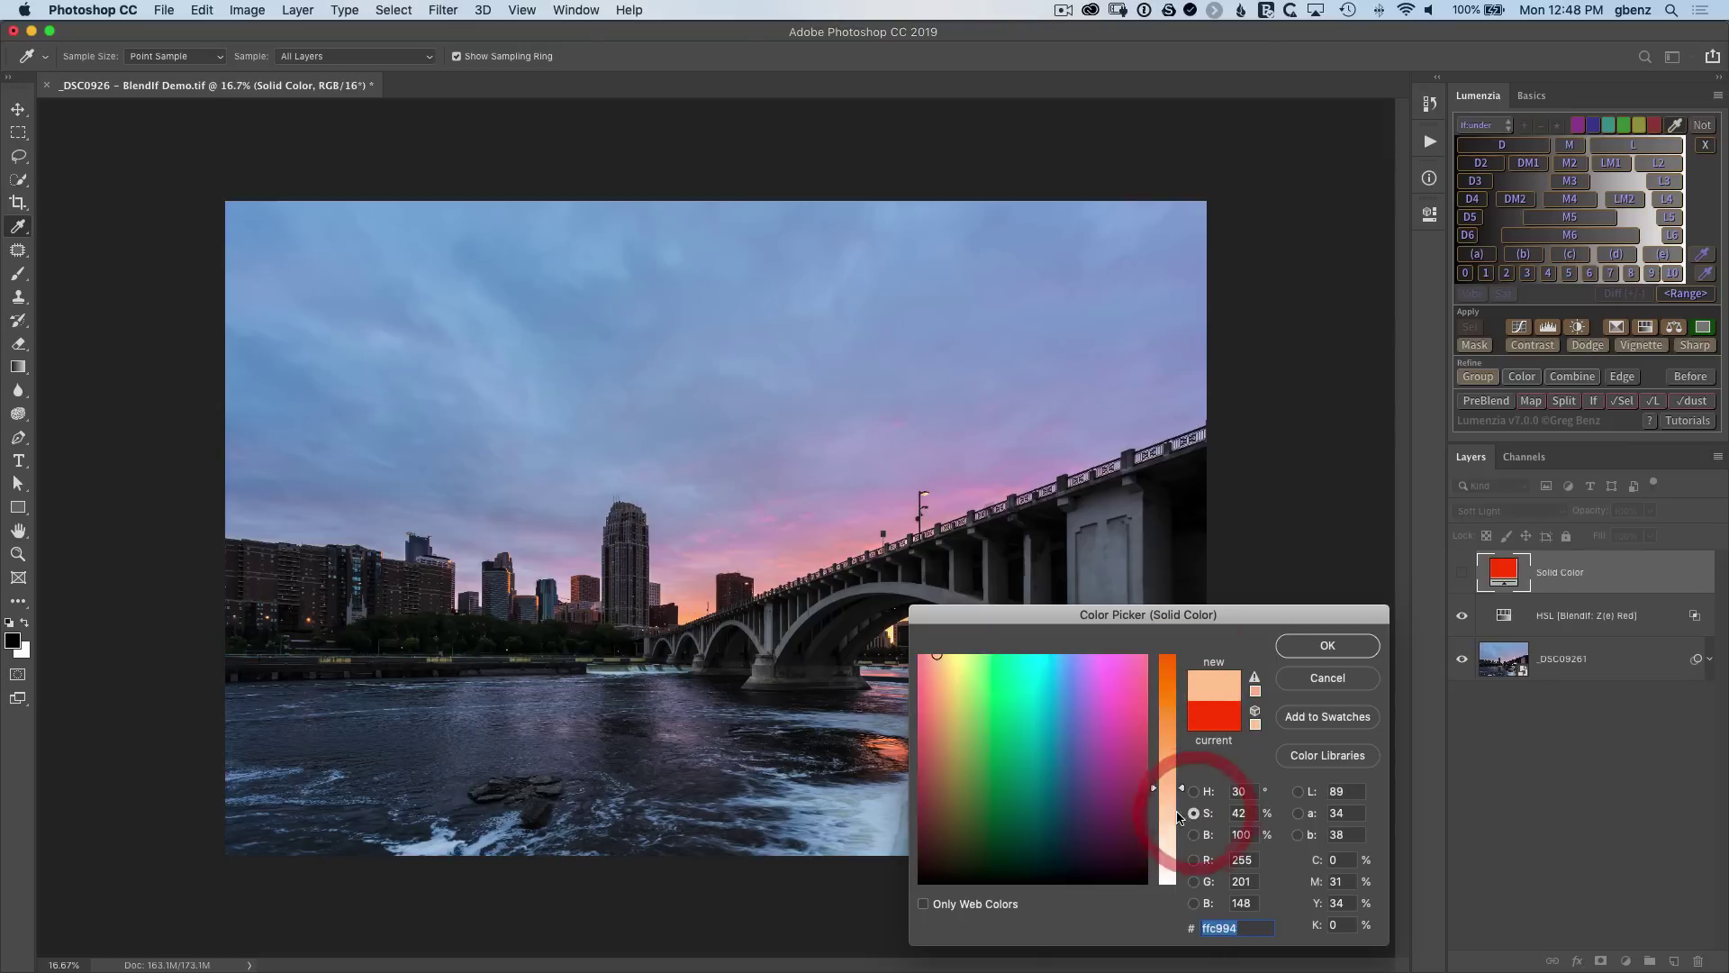
click(1177, 782)
drag(1178, 781, 1177, 765)
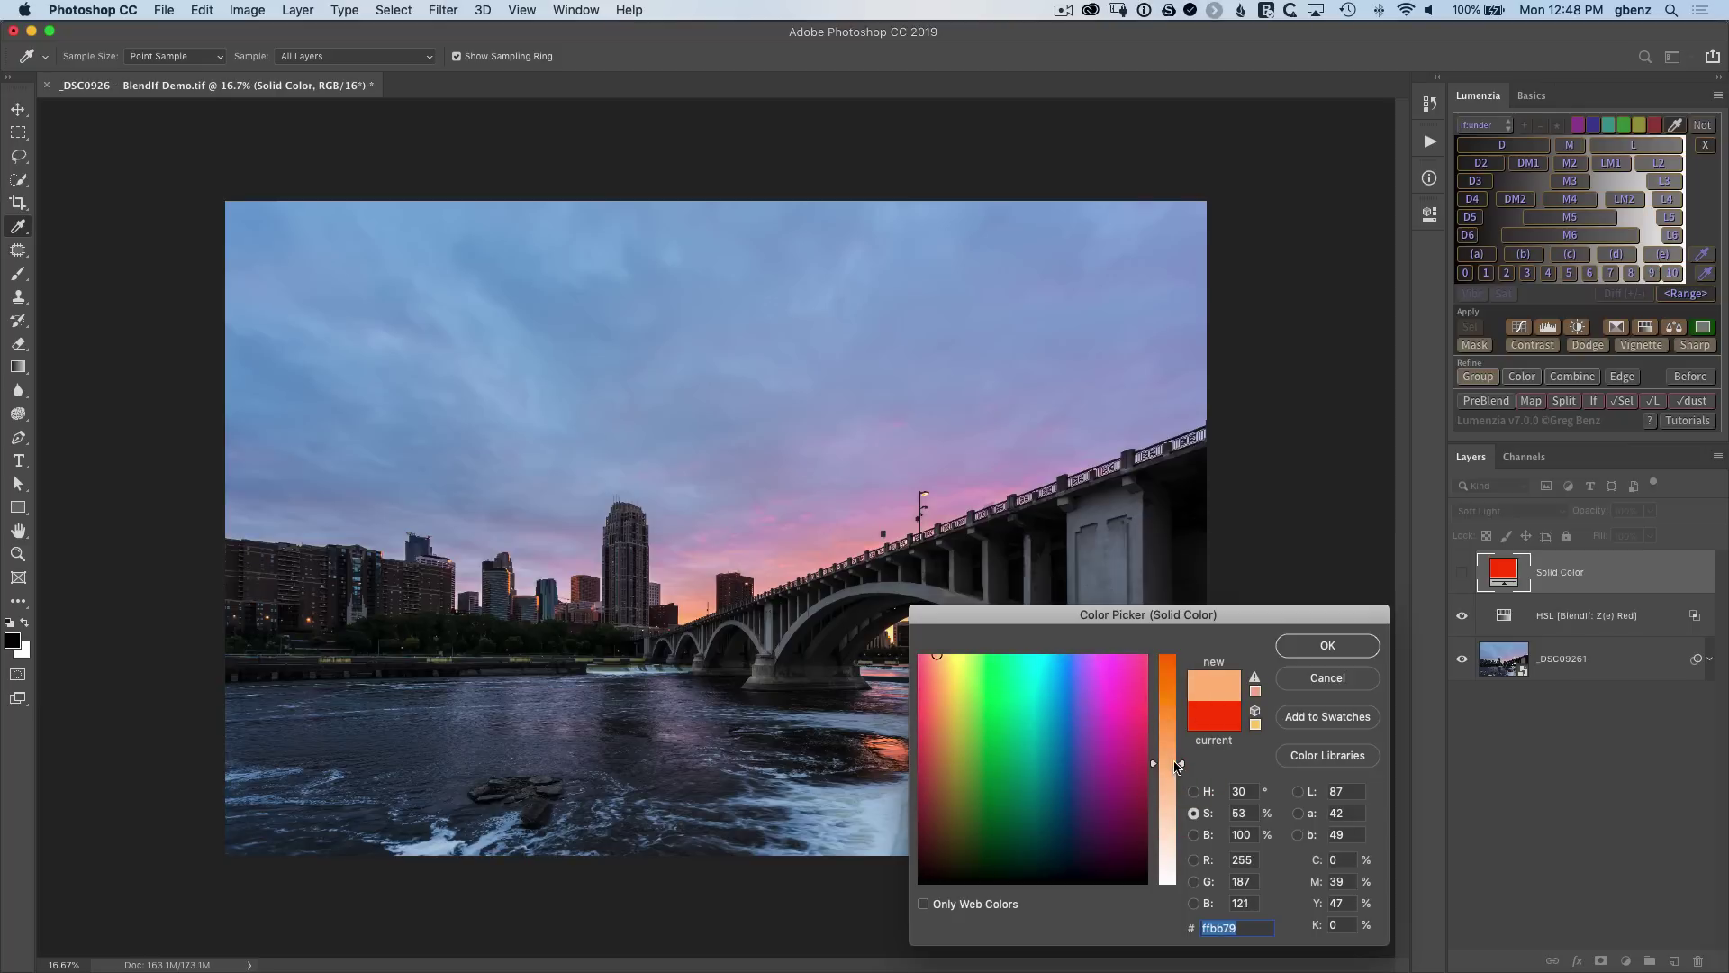
click(1298, 648)
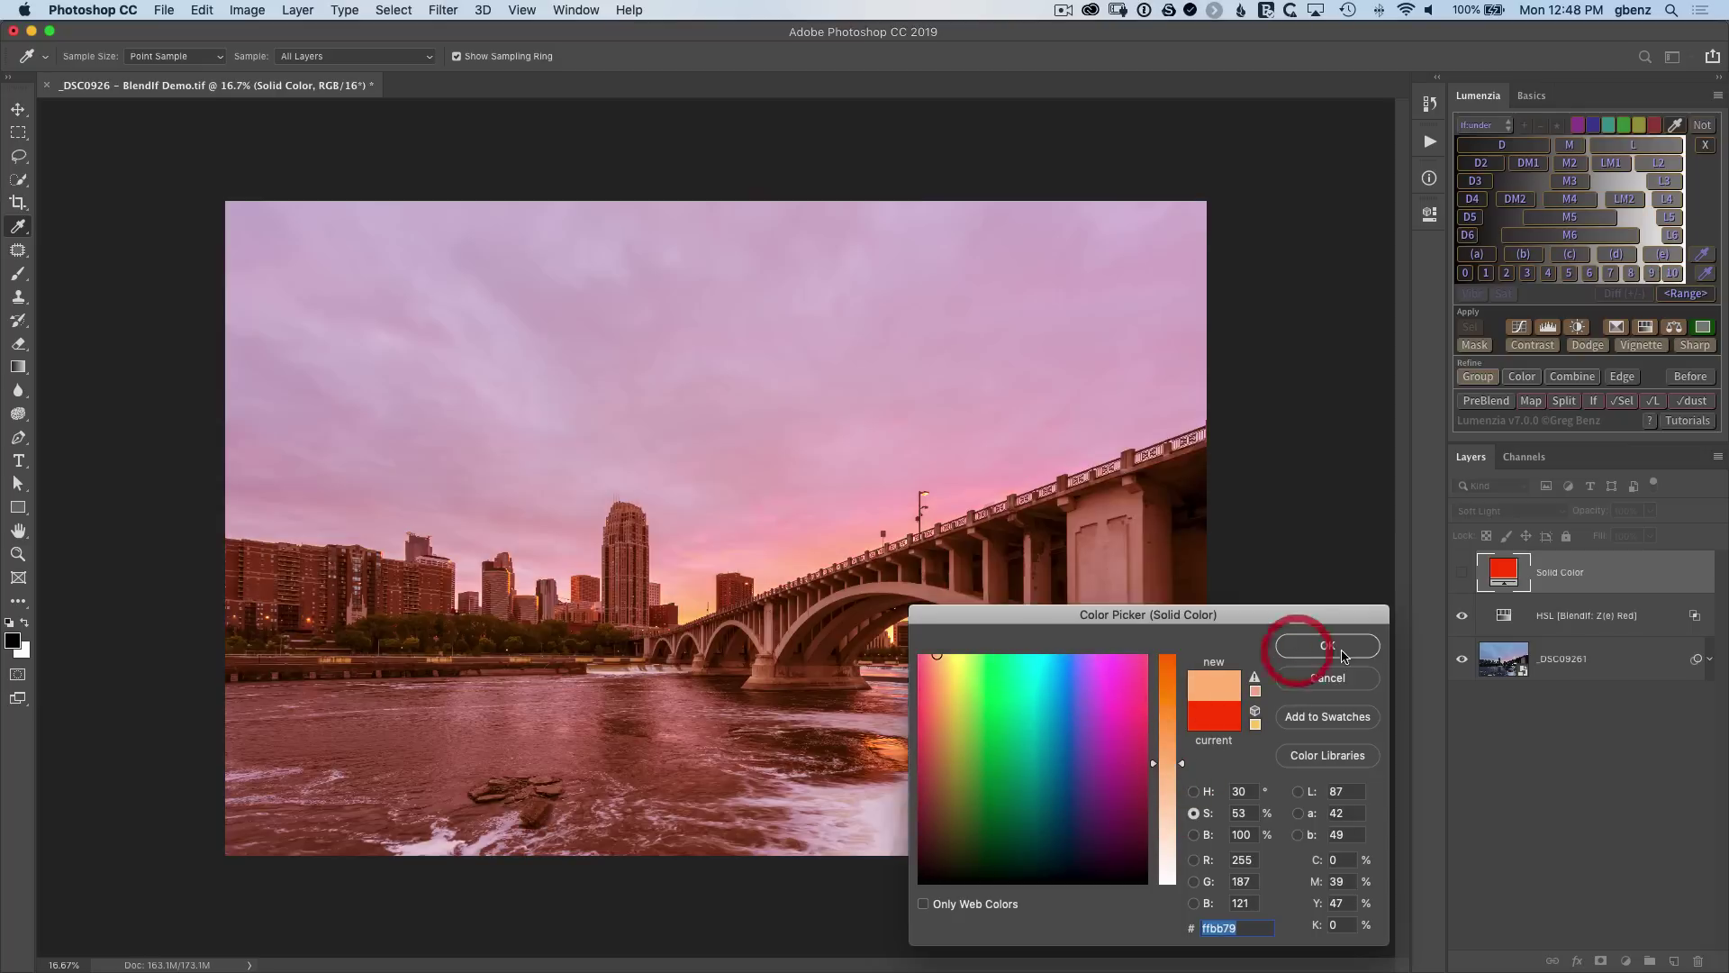
Apply the red (e) Blend If mask to the orange fill layer, comparing it on and off.
click(1461, 575)
click(1461, 575)
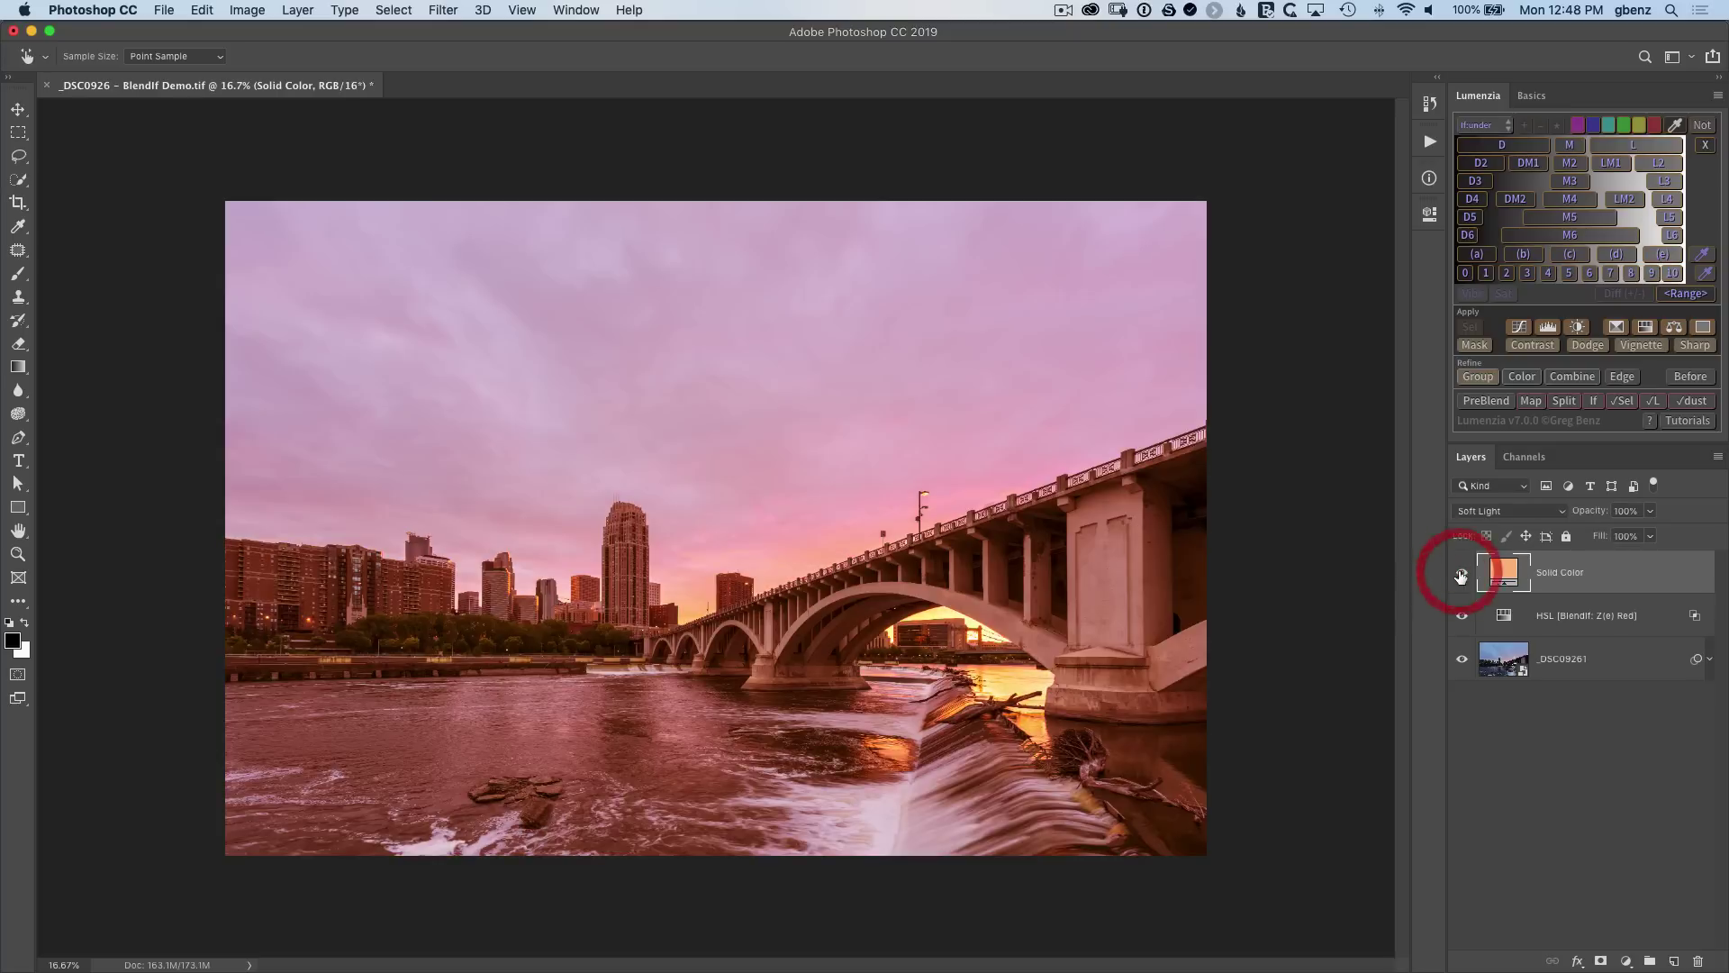
click(1461, 575)
click(1461, 575)
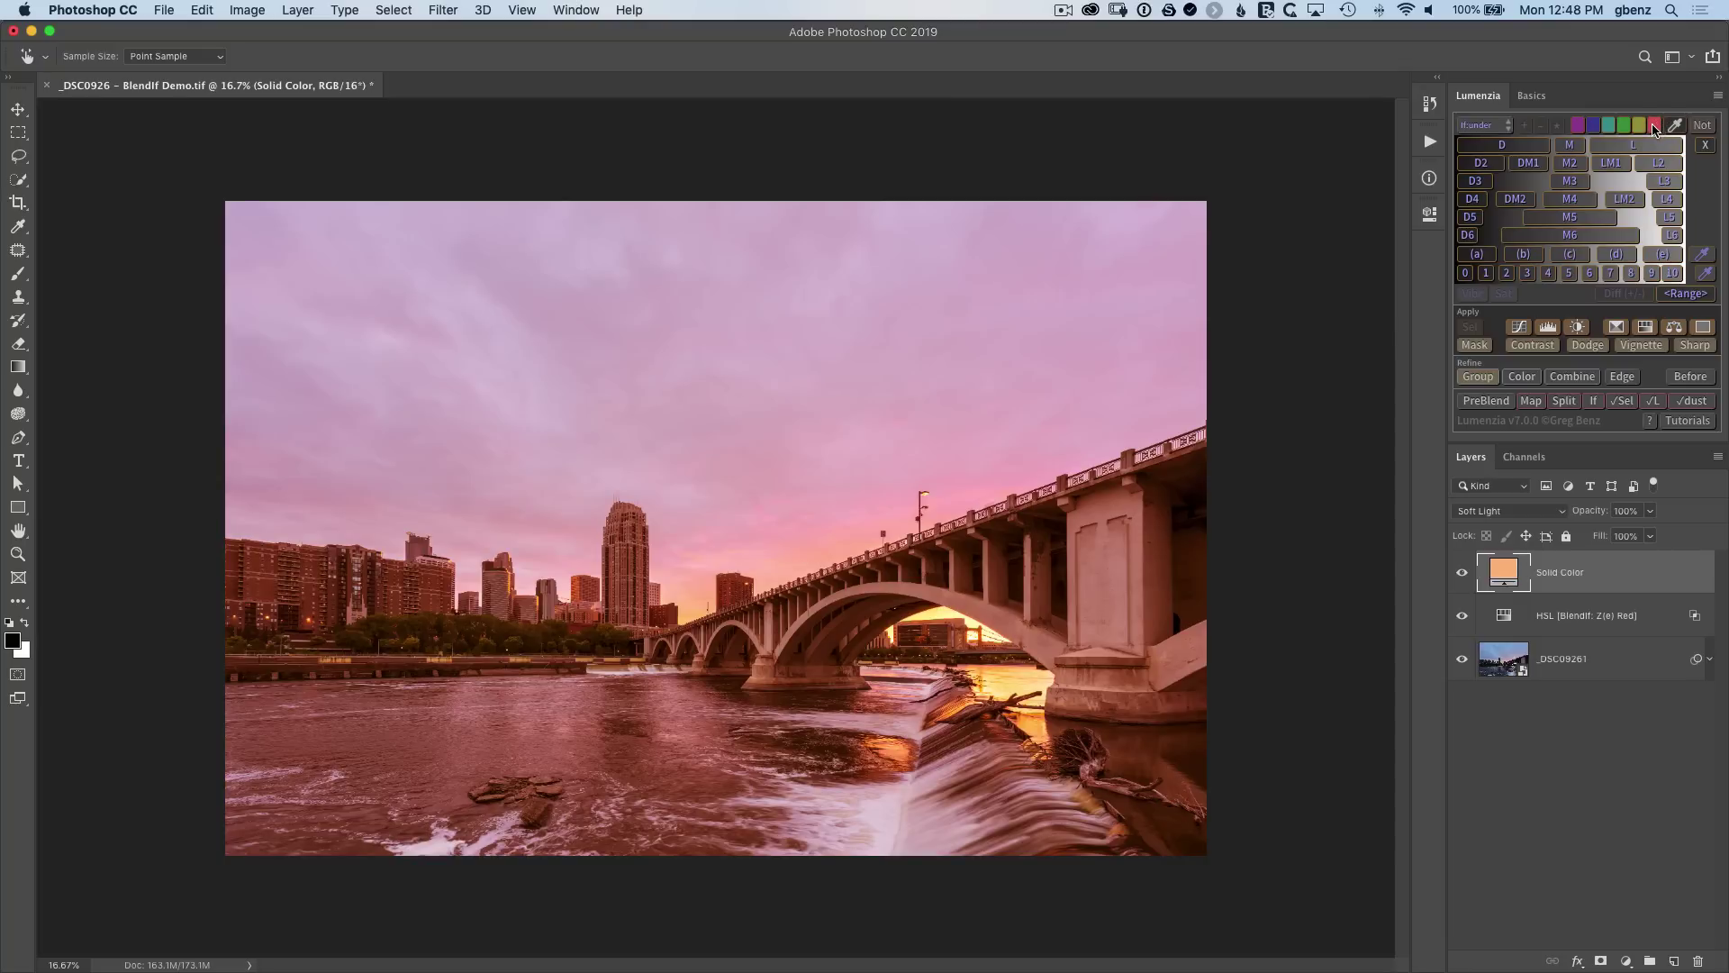
click(1655, 129)
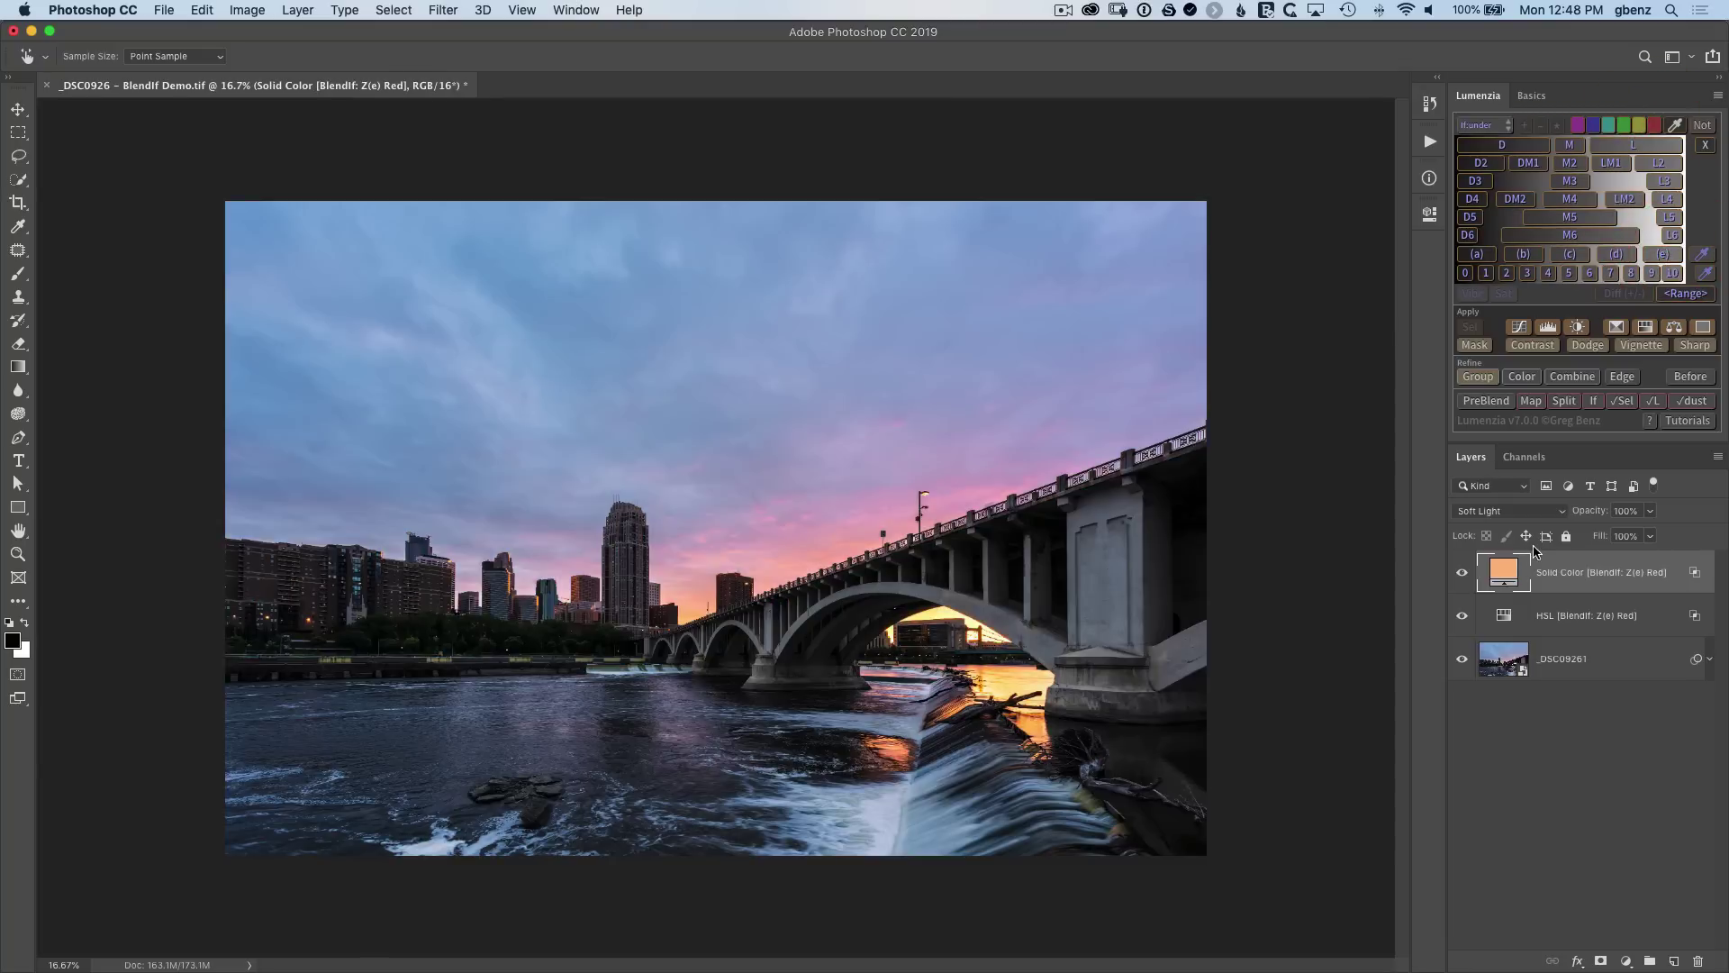
click(1462, 574)
click(1462, 577)
click(1463, 576)
click(1463, 577)
Create a Lumenzia Contrast curves layer using the orange and blue sky as reference colours.
click(1521, 348)
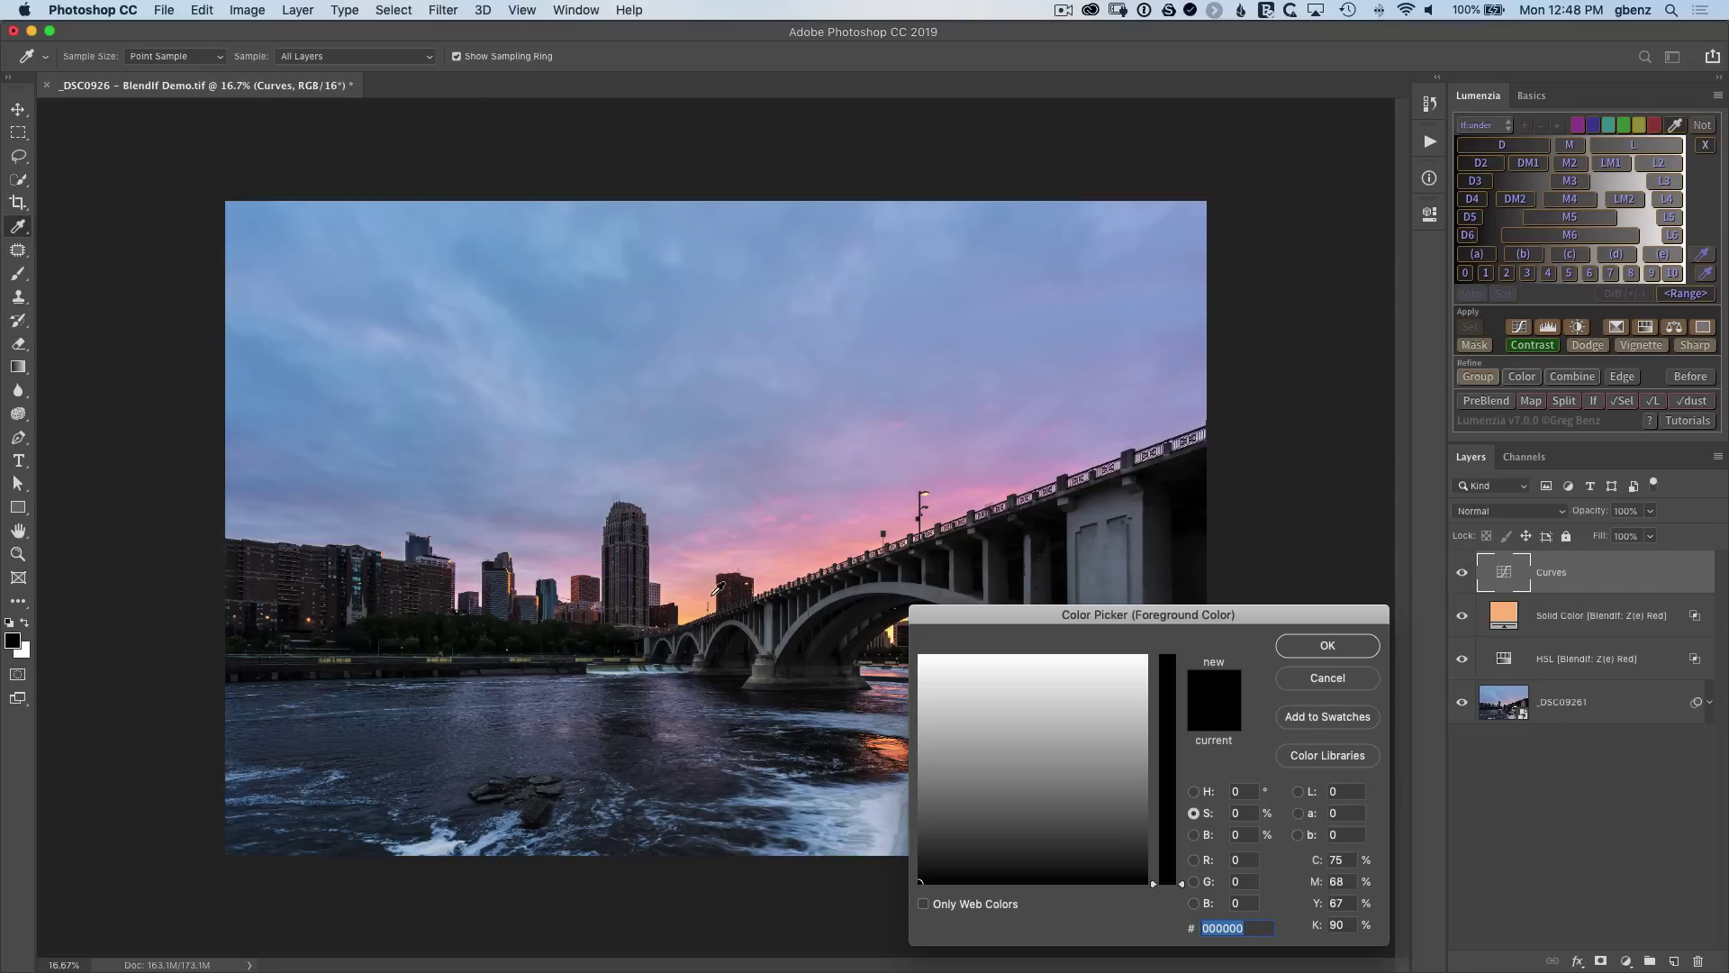
click(700, 599)
click(668, 413)
click(1340, 644)
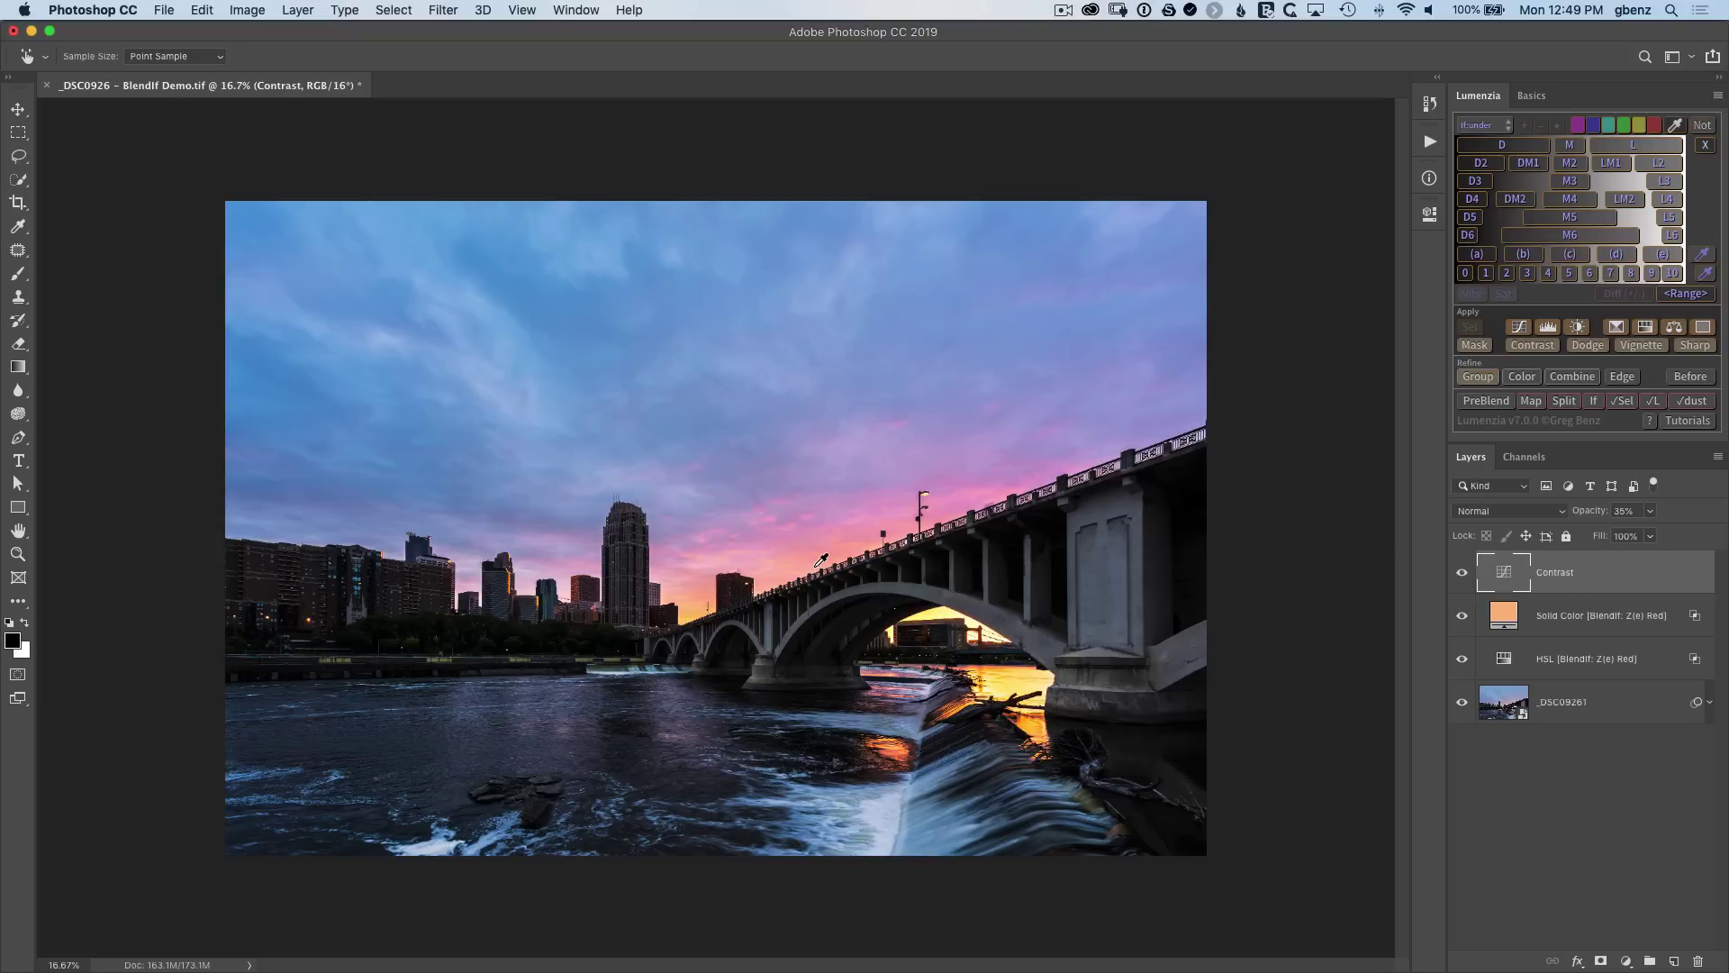
Compare the effect, then raise the Contrast layer's opacity to 78%.
click(1465, 618)
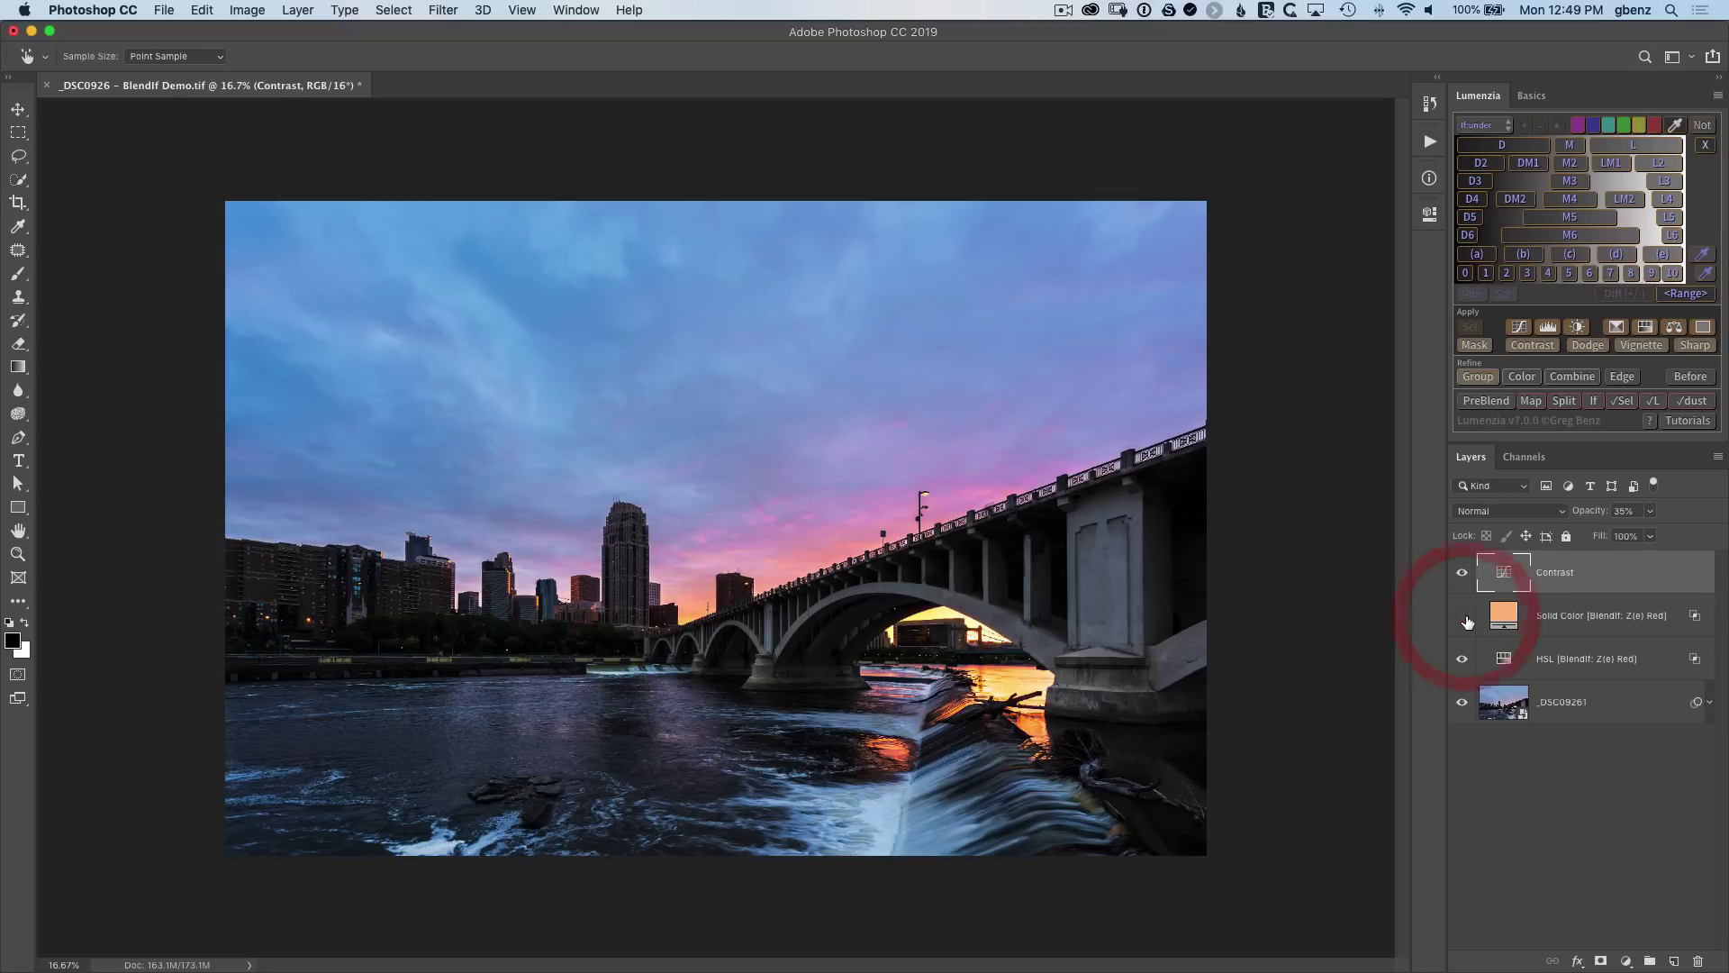
click(1464, 618)
click(1465, 618)
click(1465, 618)
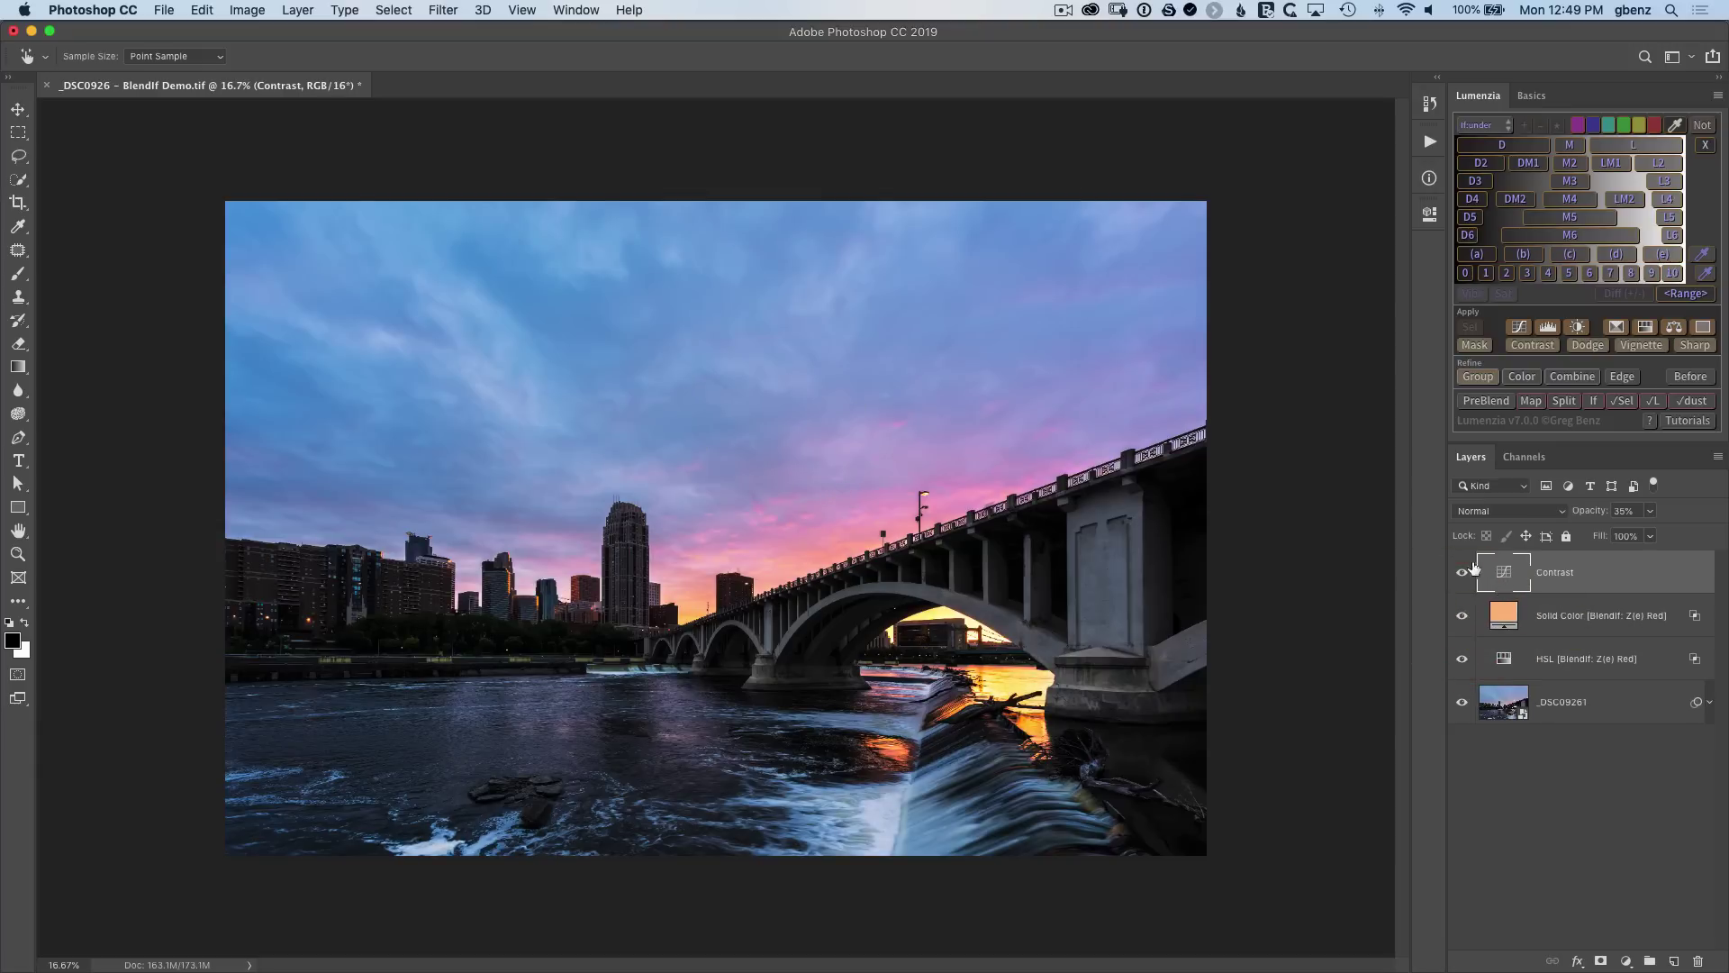
drag(1607, 512, 1609, 511)
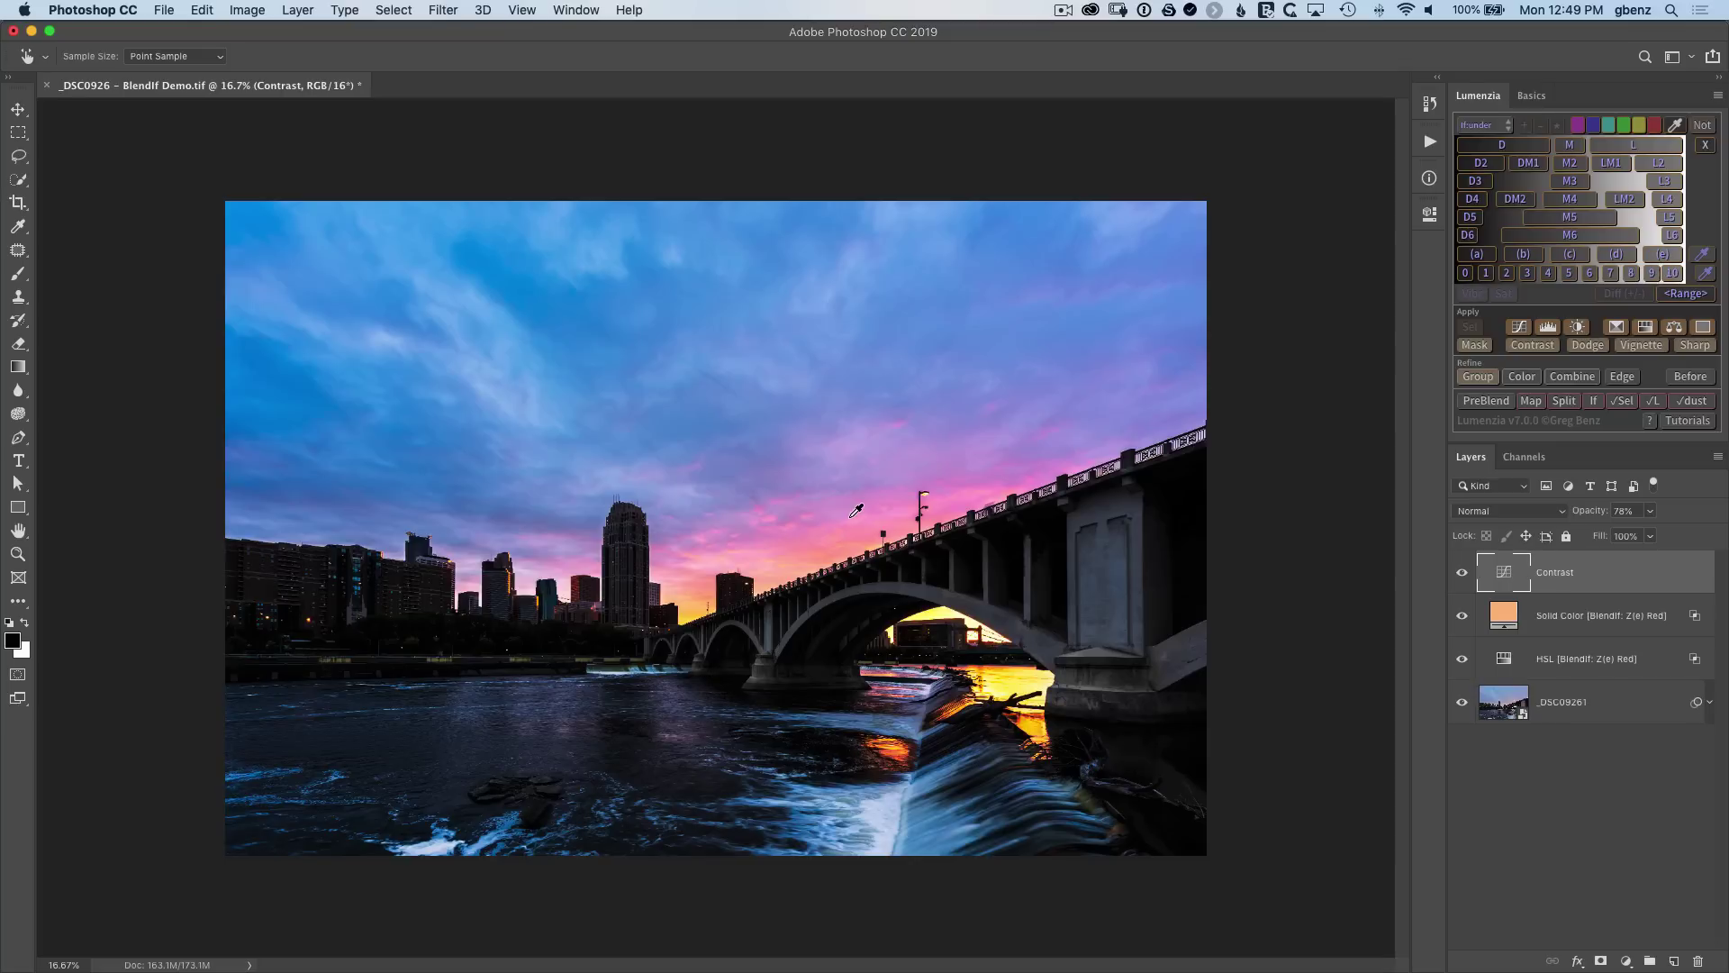
Revert Contrast to 35% opacity, duplicate it, and set the copy to Luminosity blending.
key(super+z)
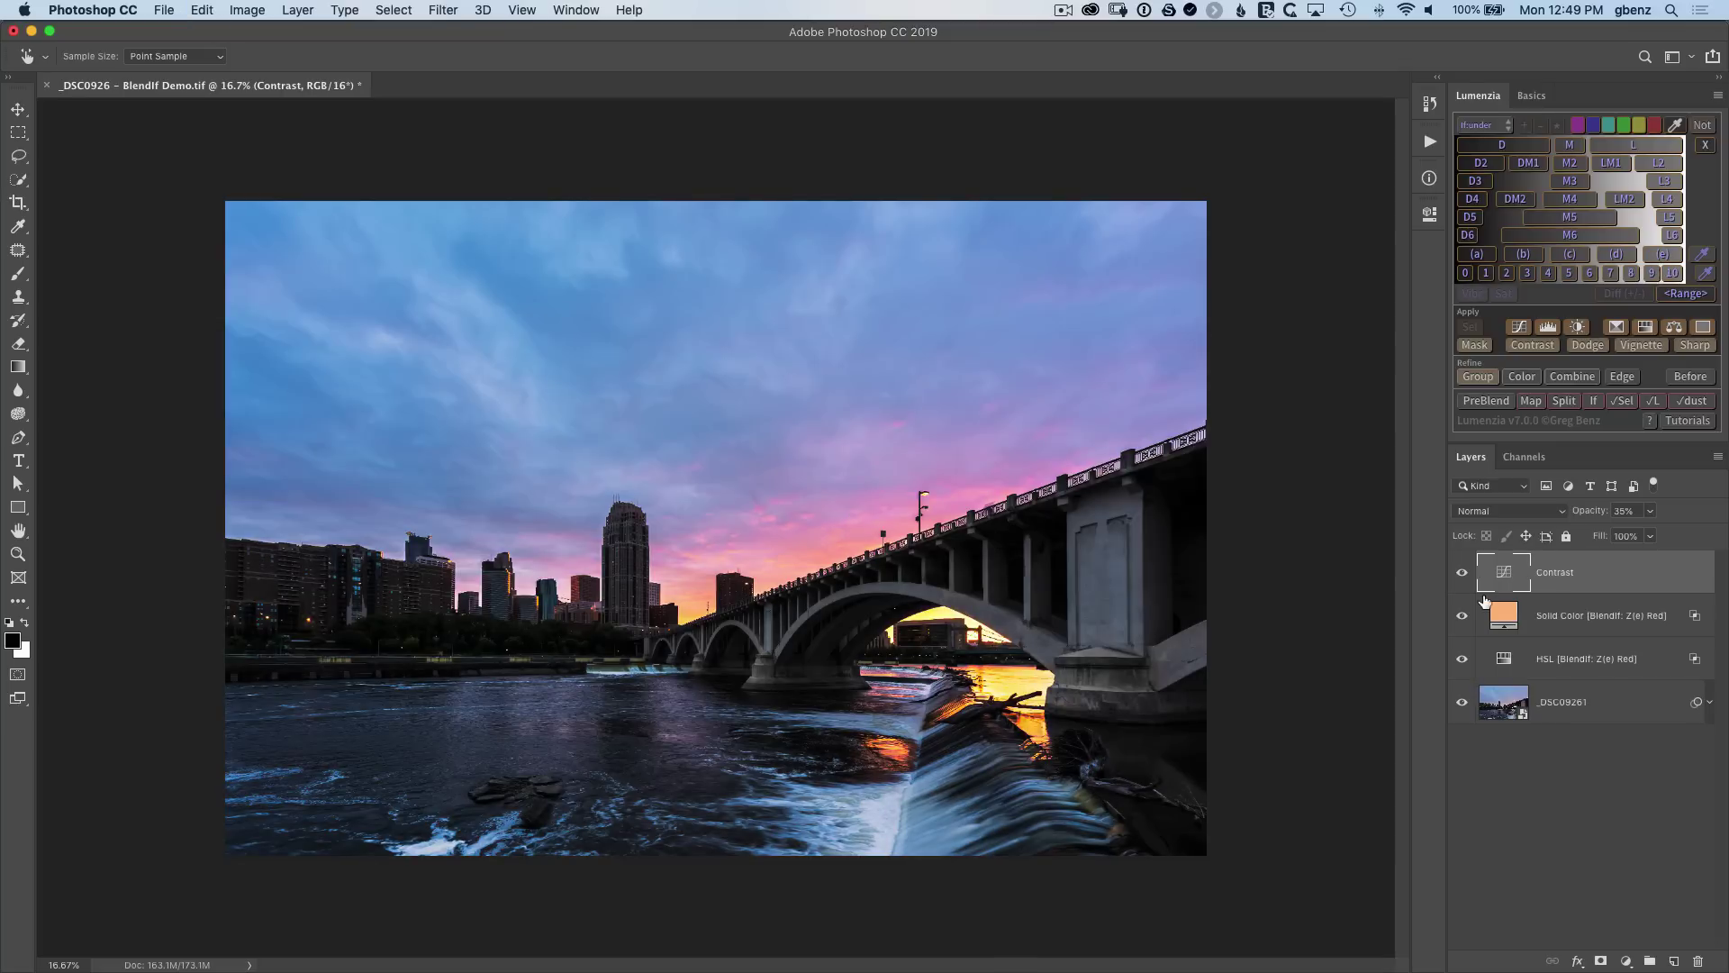
key(super+j)
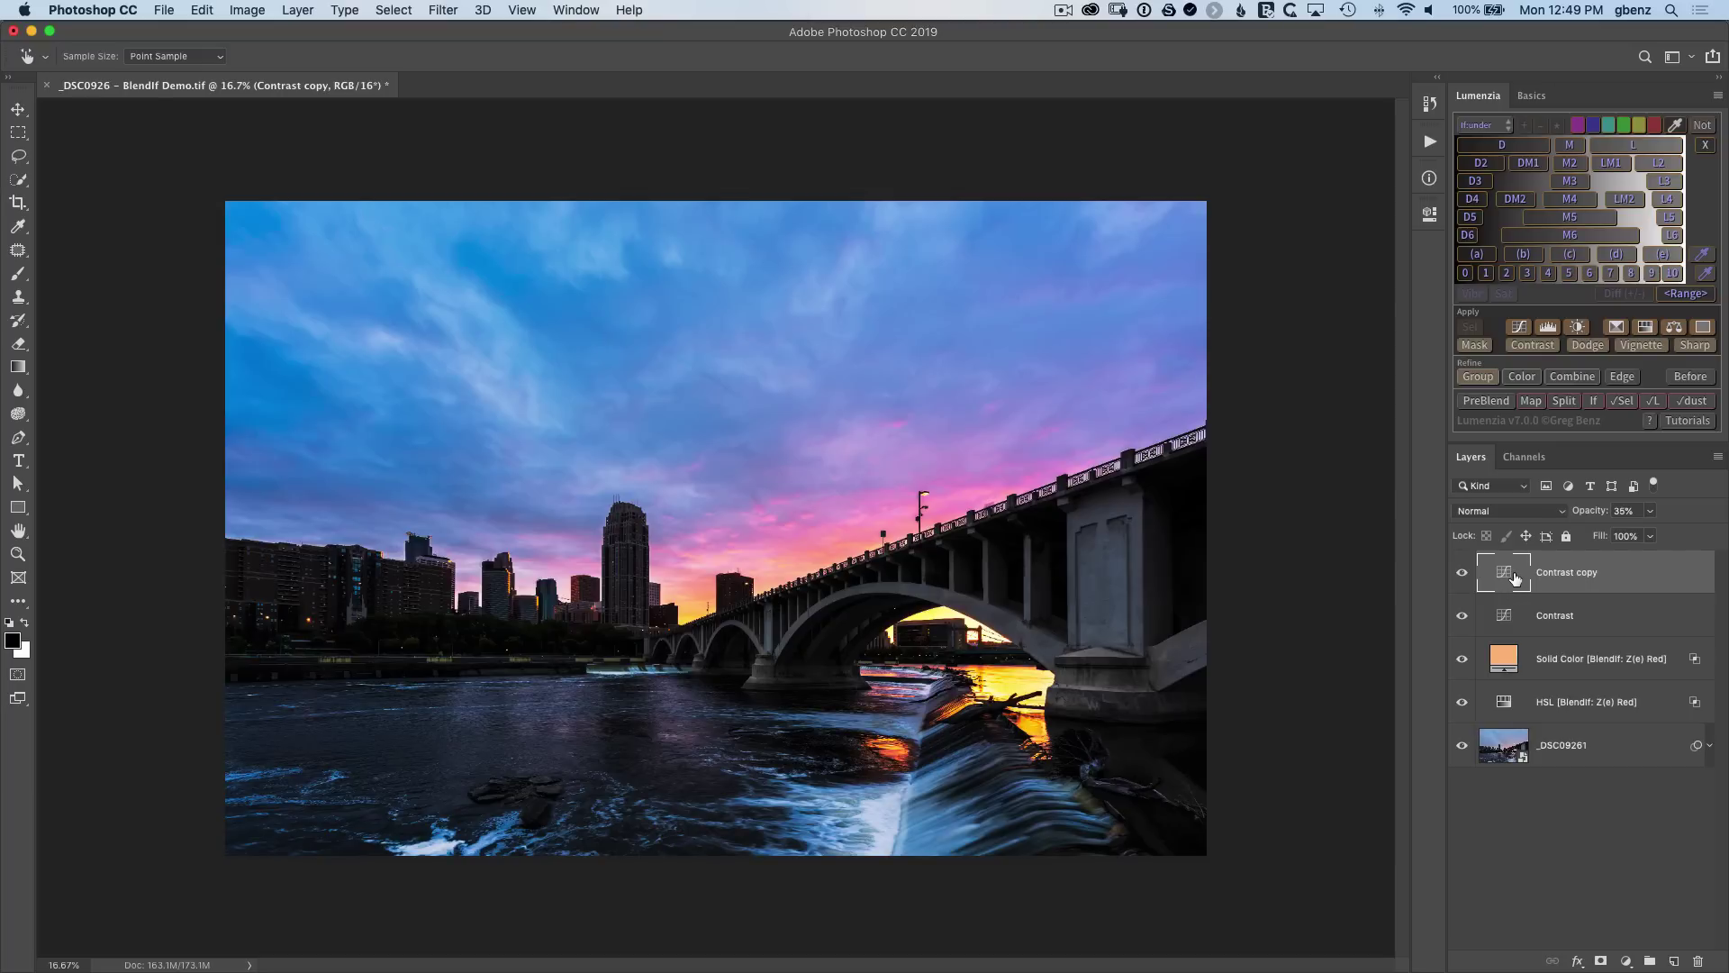
click(1496, 515)
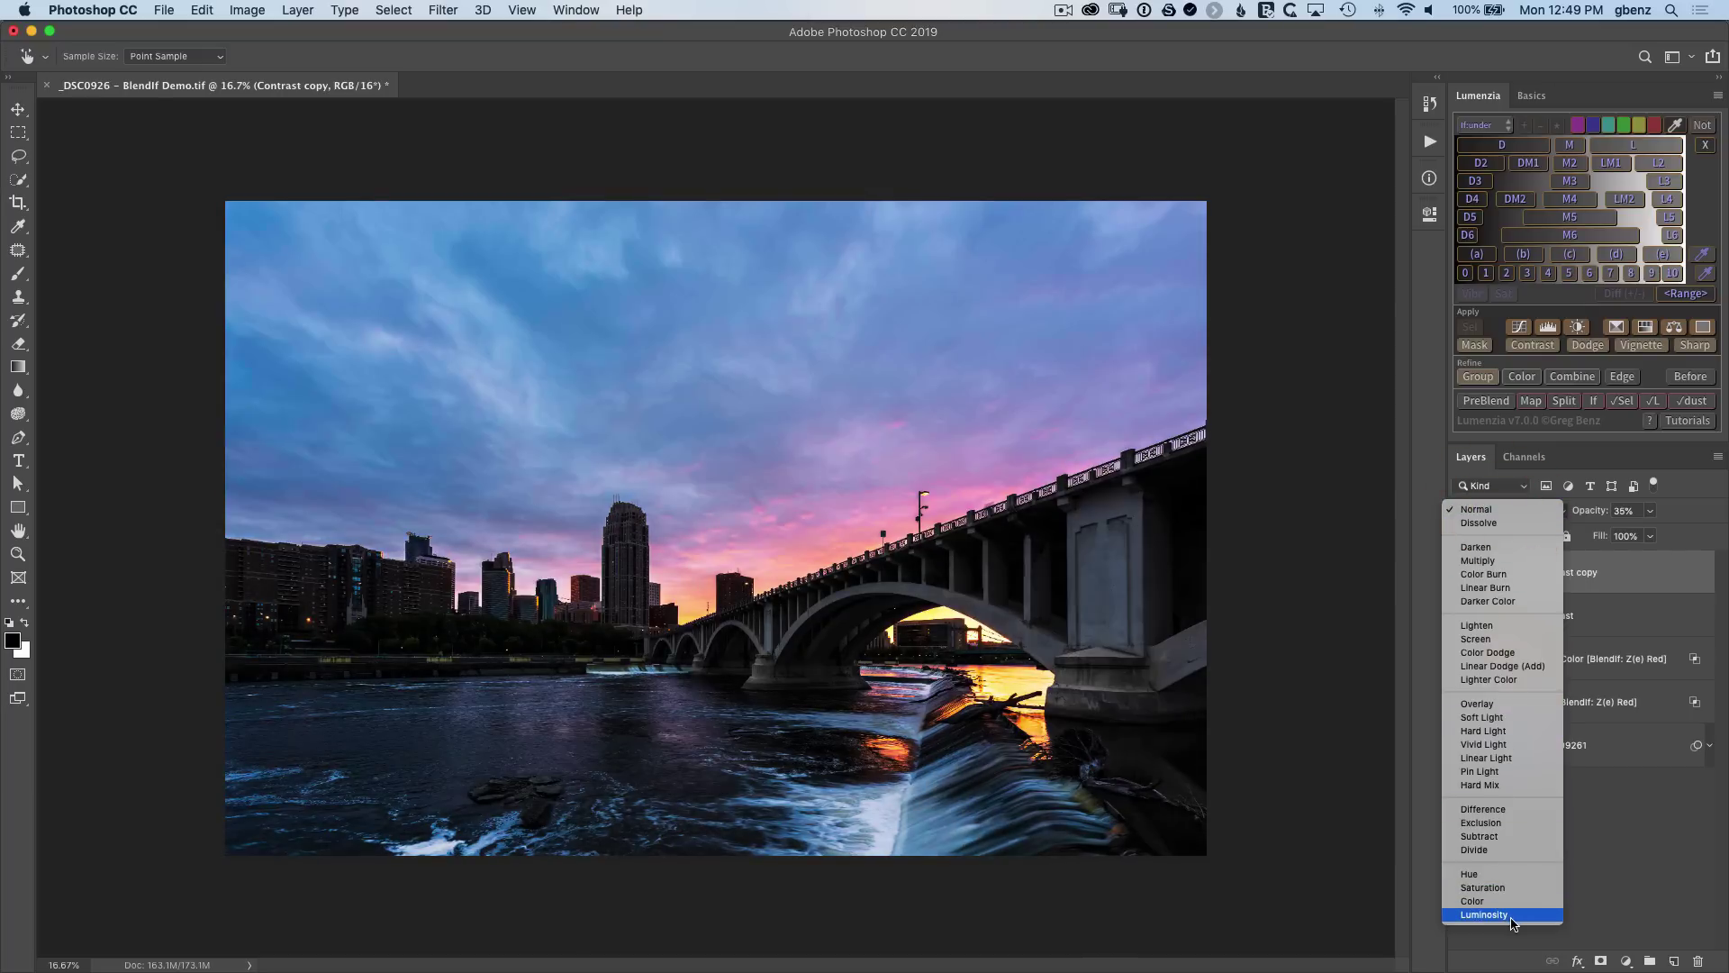
click(1512, 923)
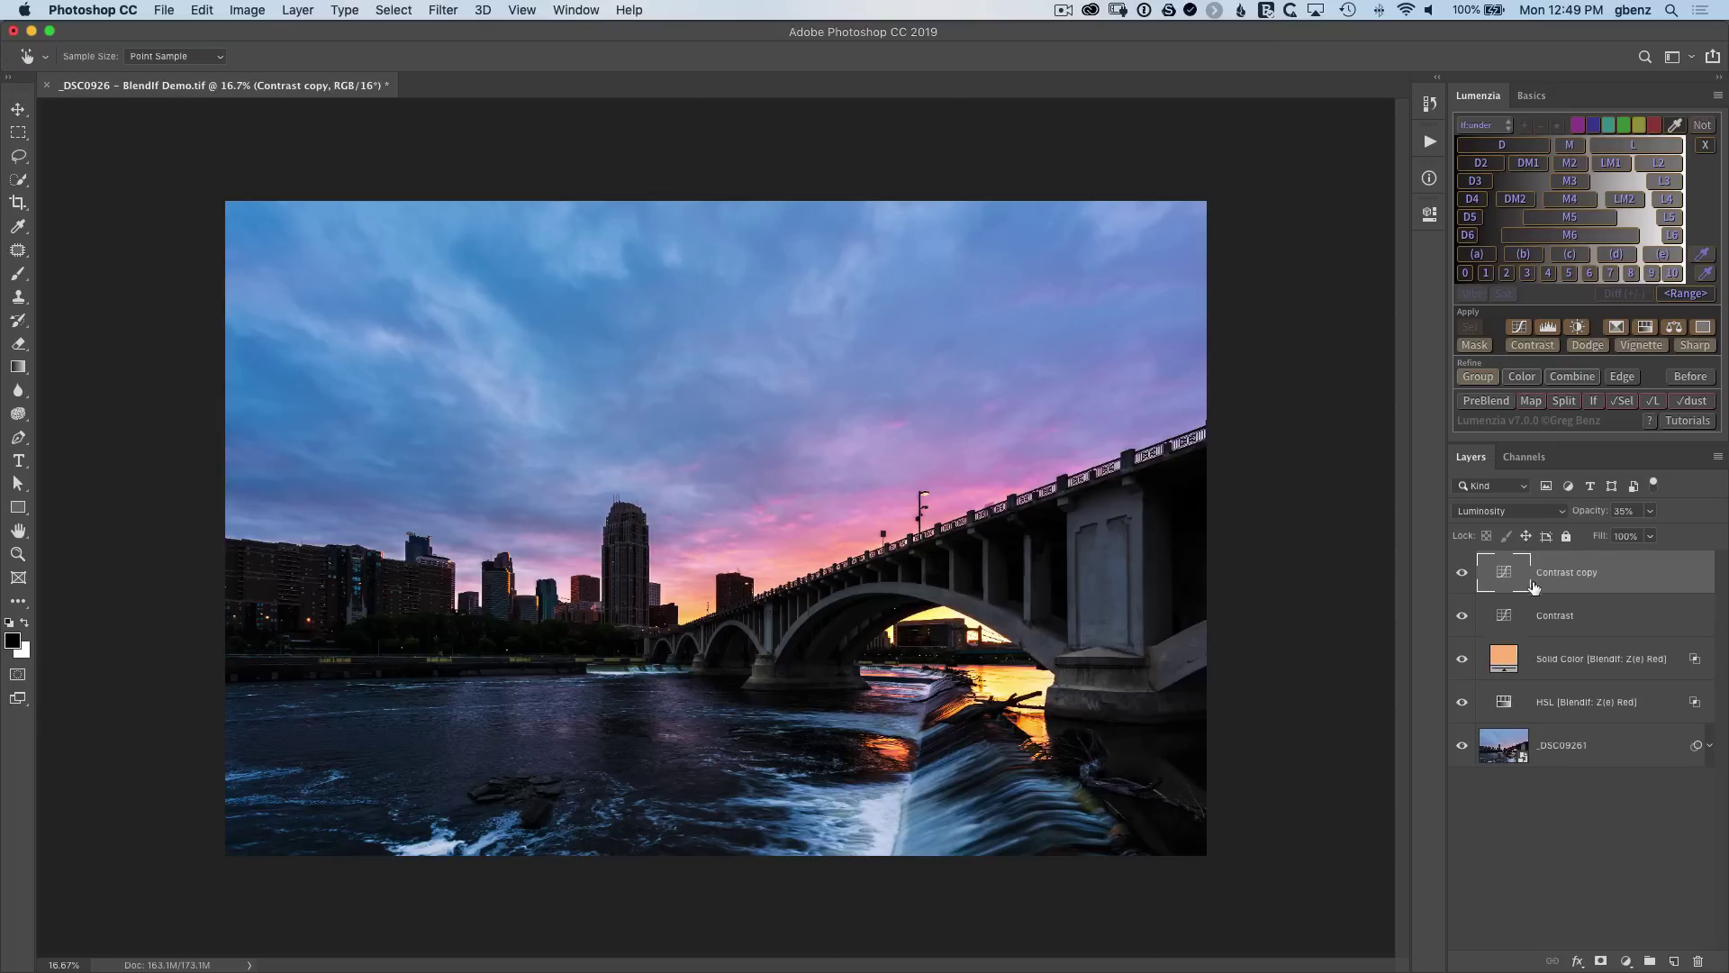
Group the four adjustment layers into Group 1, compare before and after, then expand it.
shift+click(1549, 707)
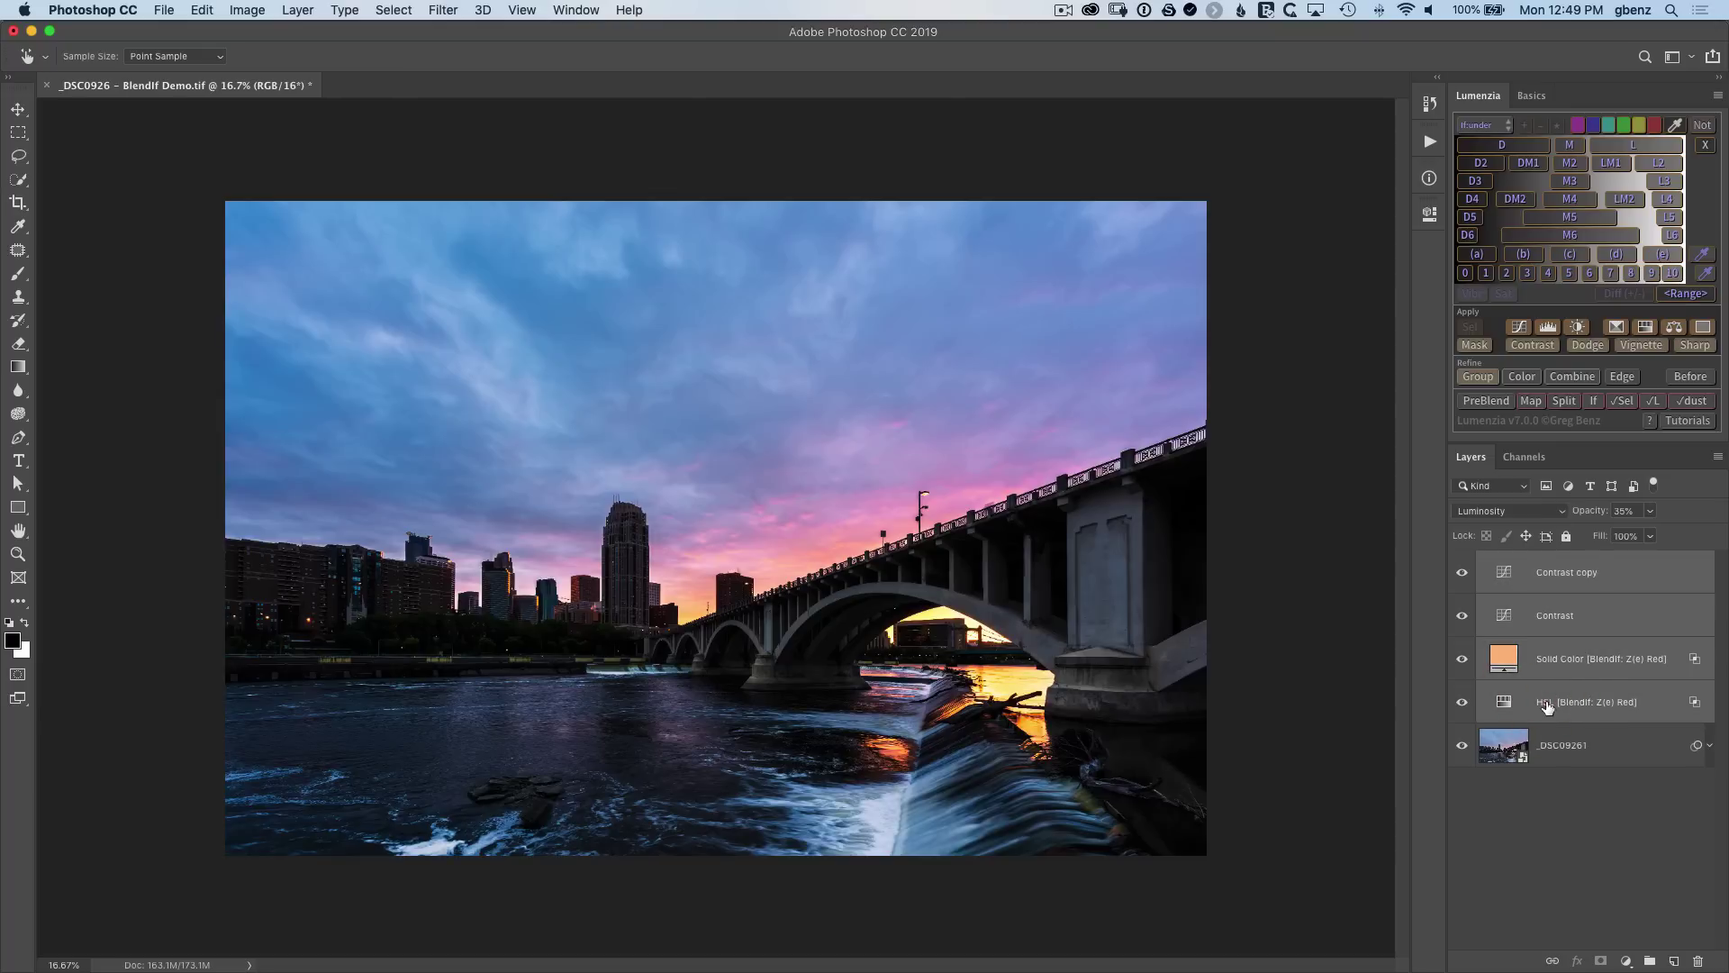
click(1483, 382)
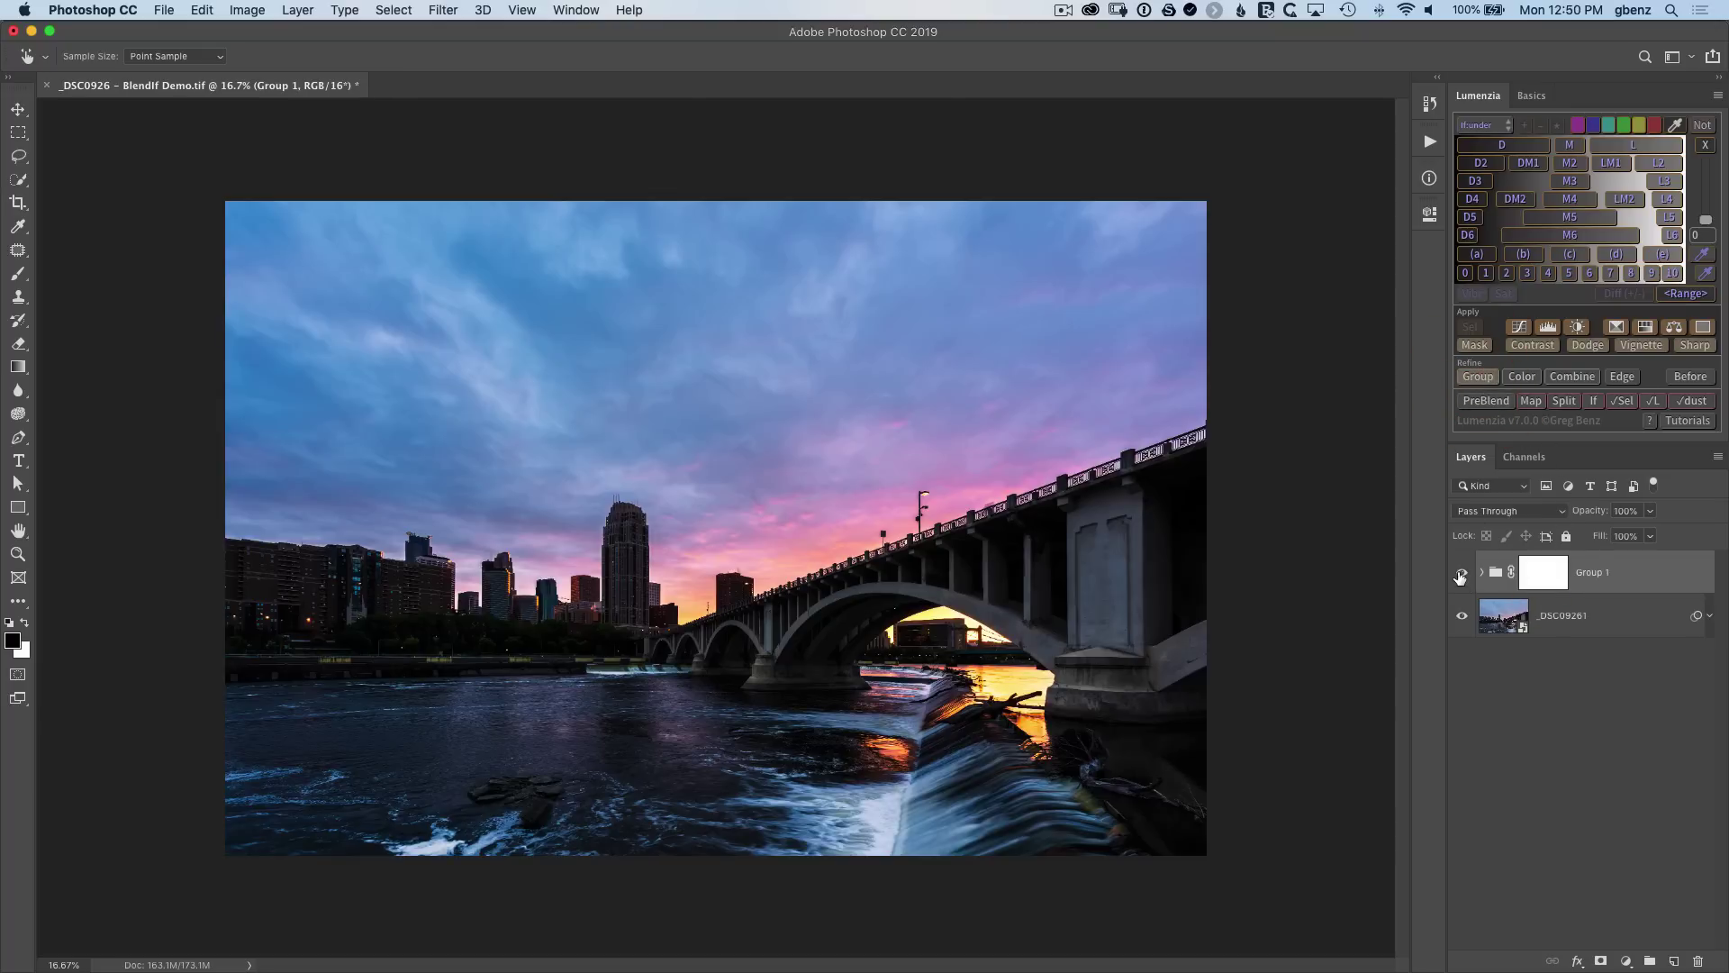
click(1460, 573)
click(1461, 574)
click(1461, 574)
click(1461, 574)
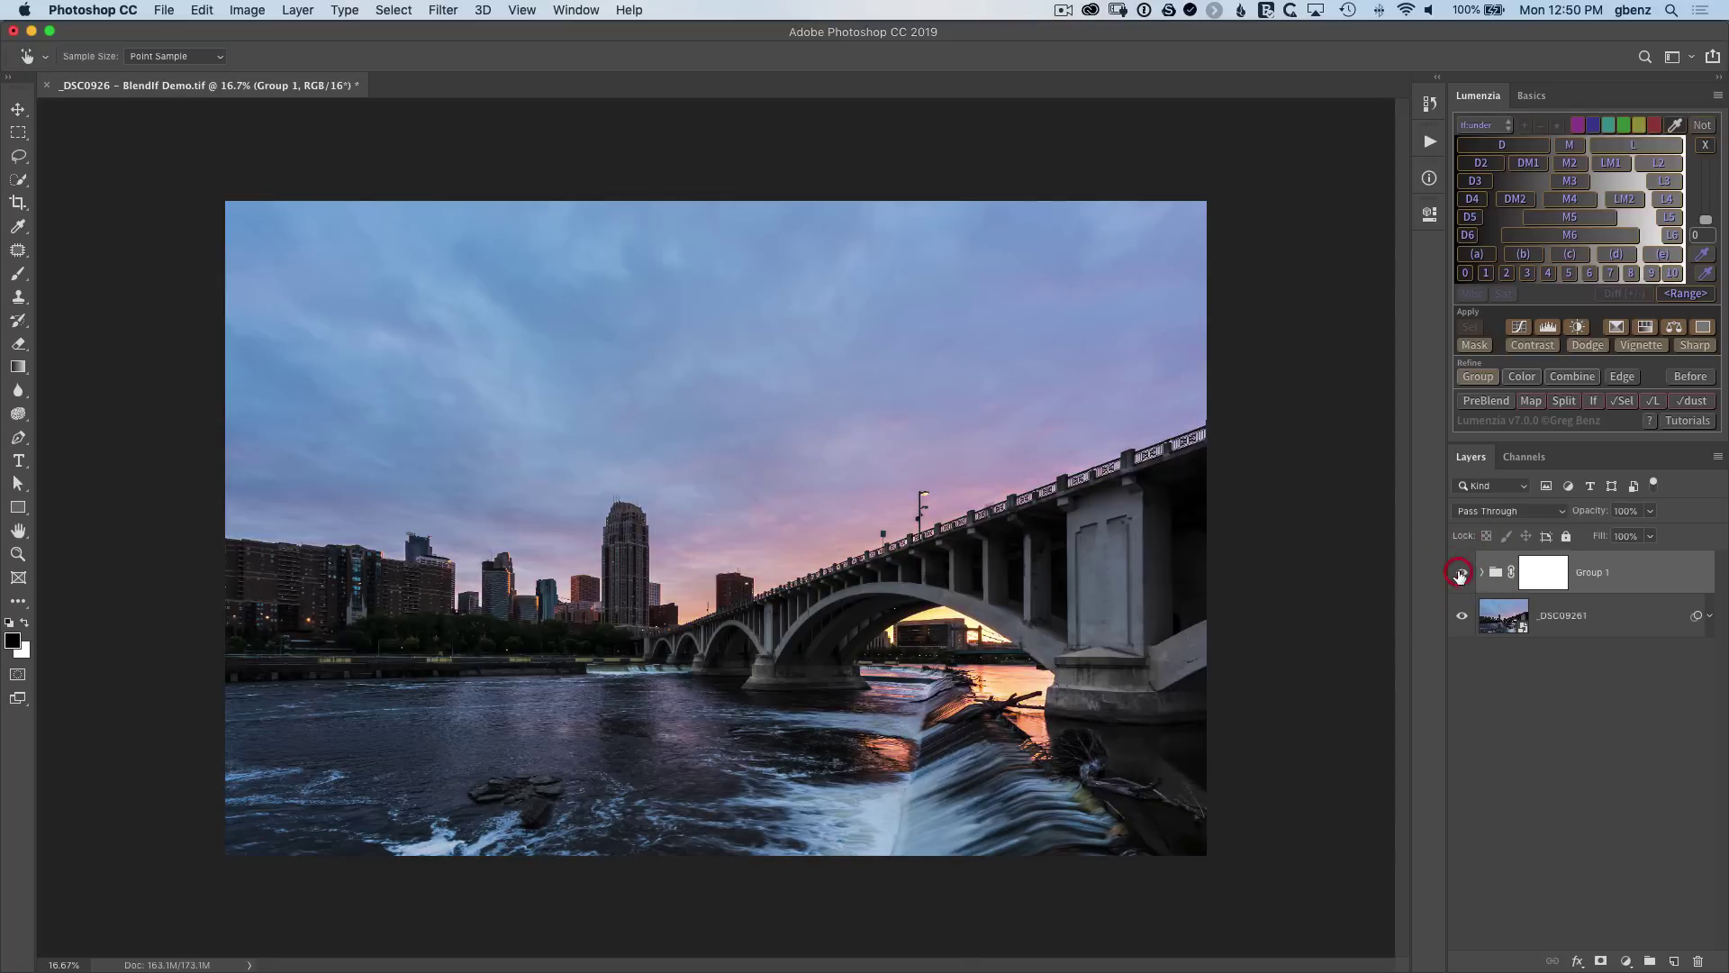
click(1461, 574)
click(1461, 574)
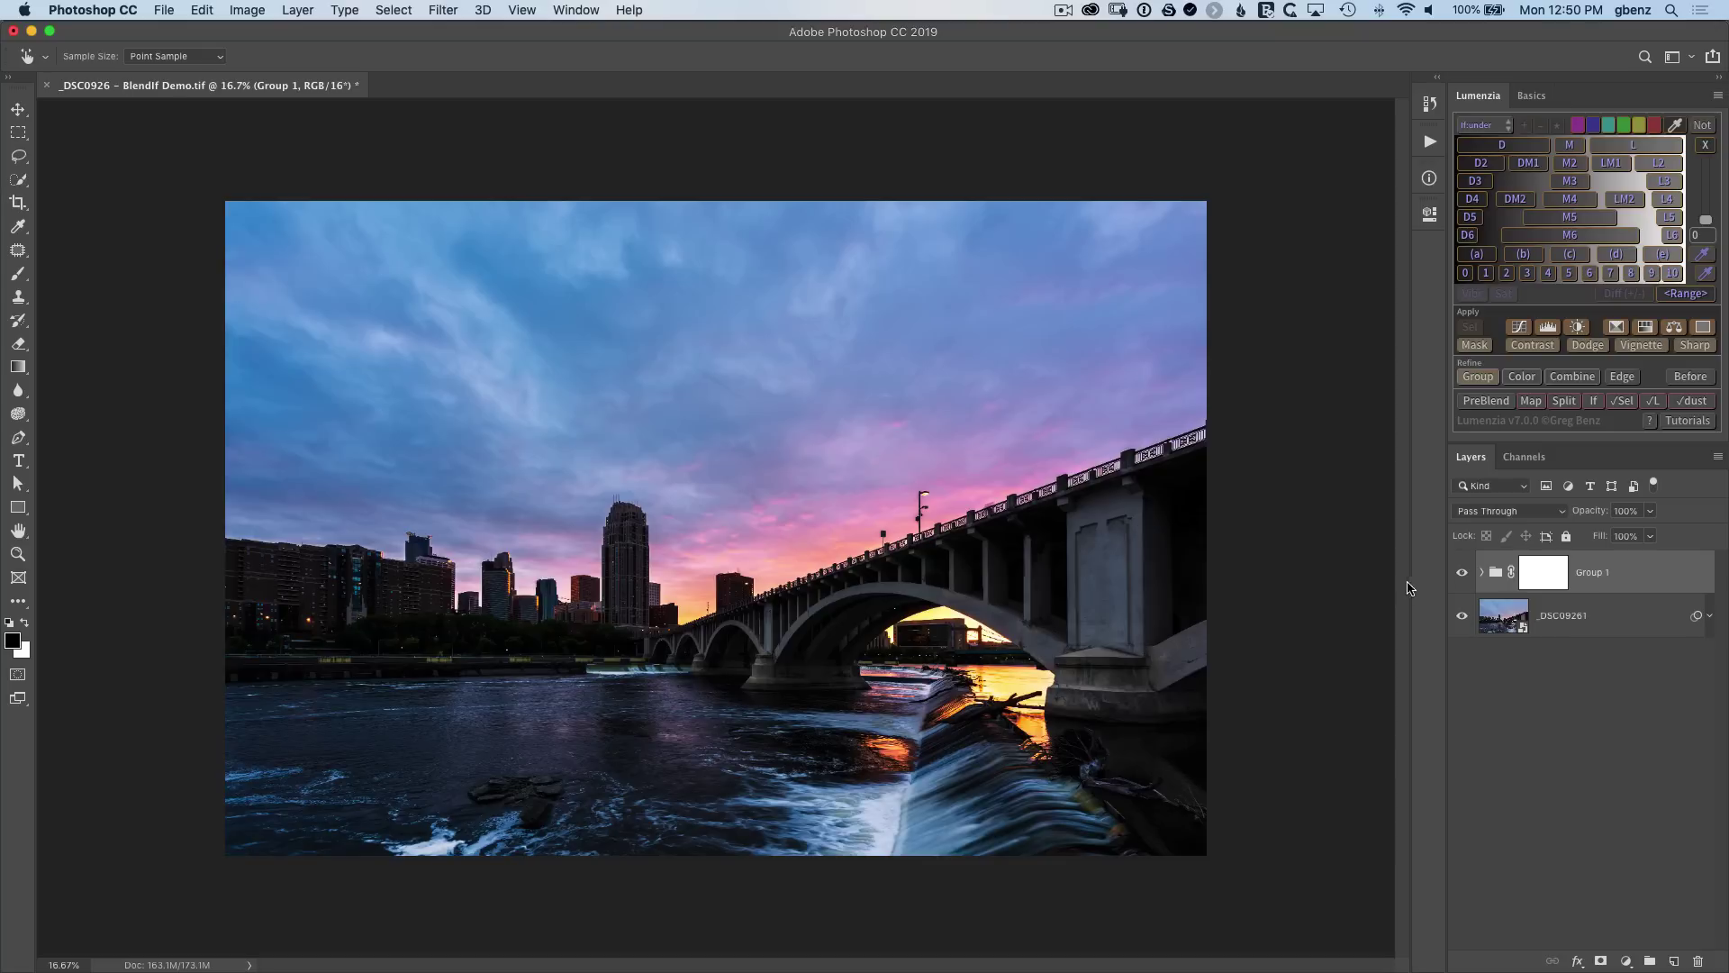
click(1482, 573)
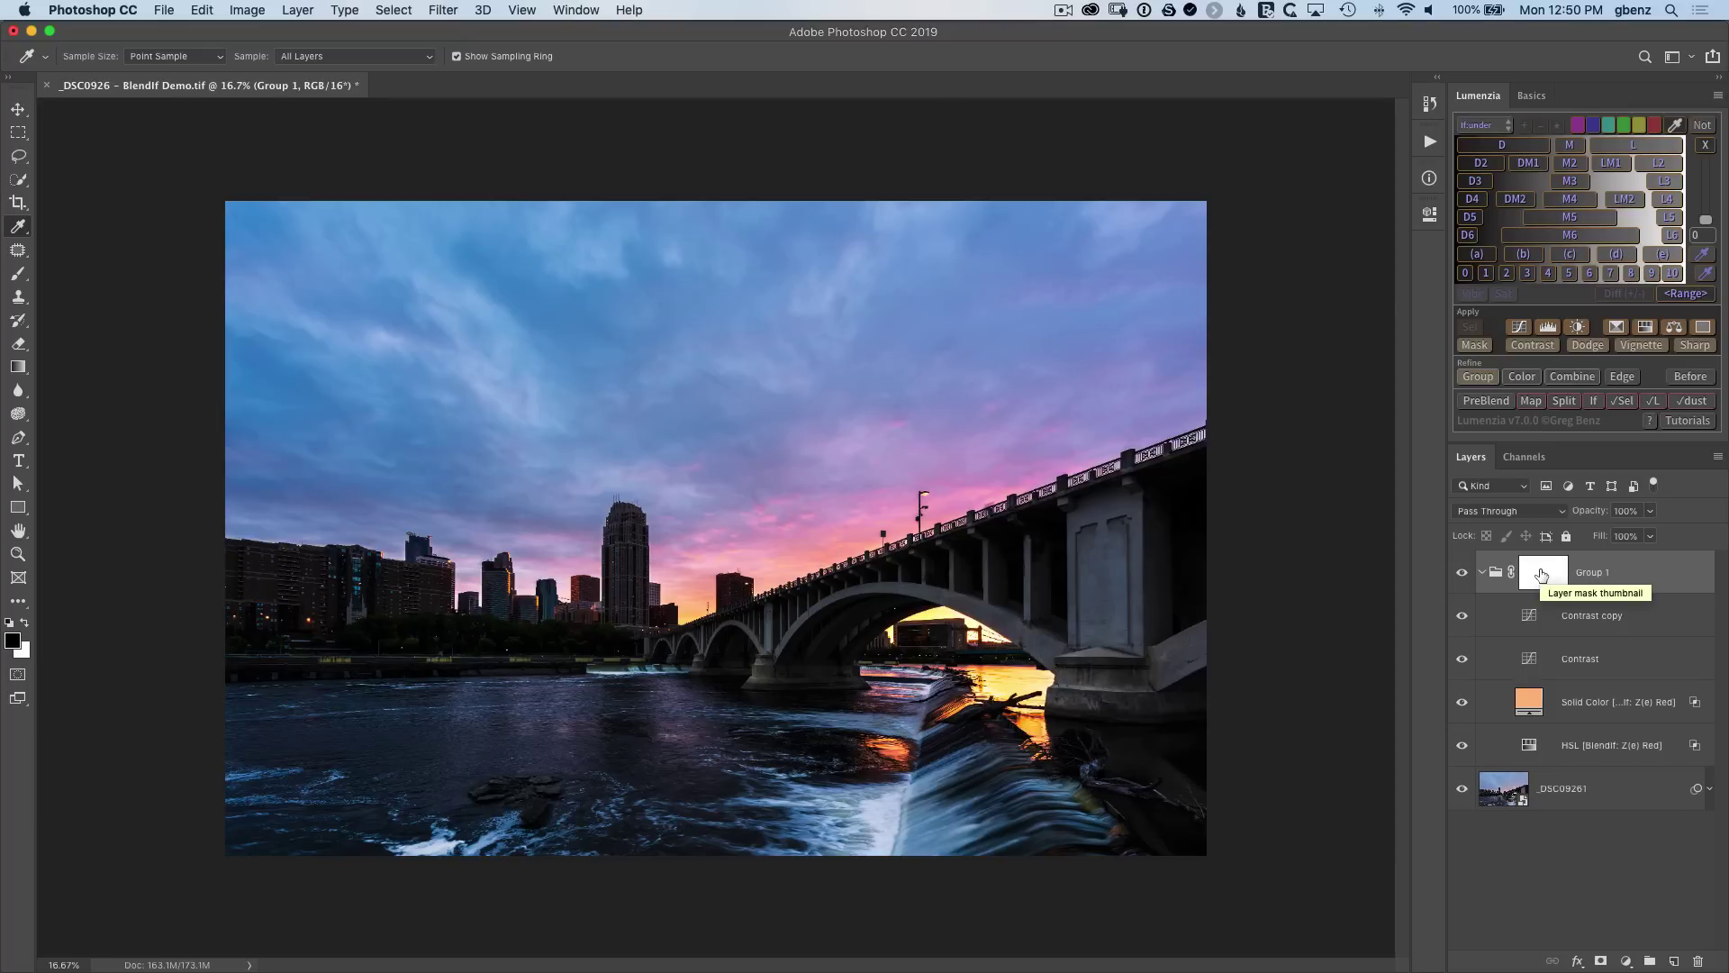
click(1567, 663)
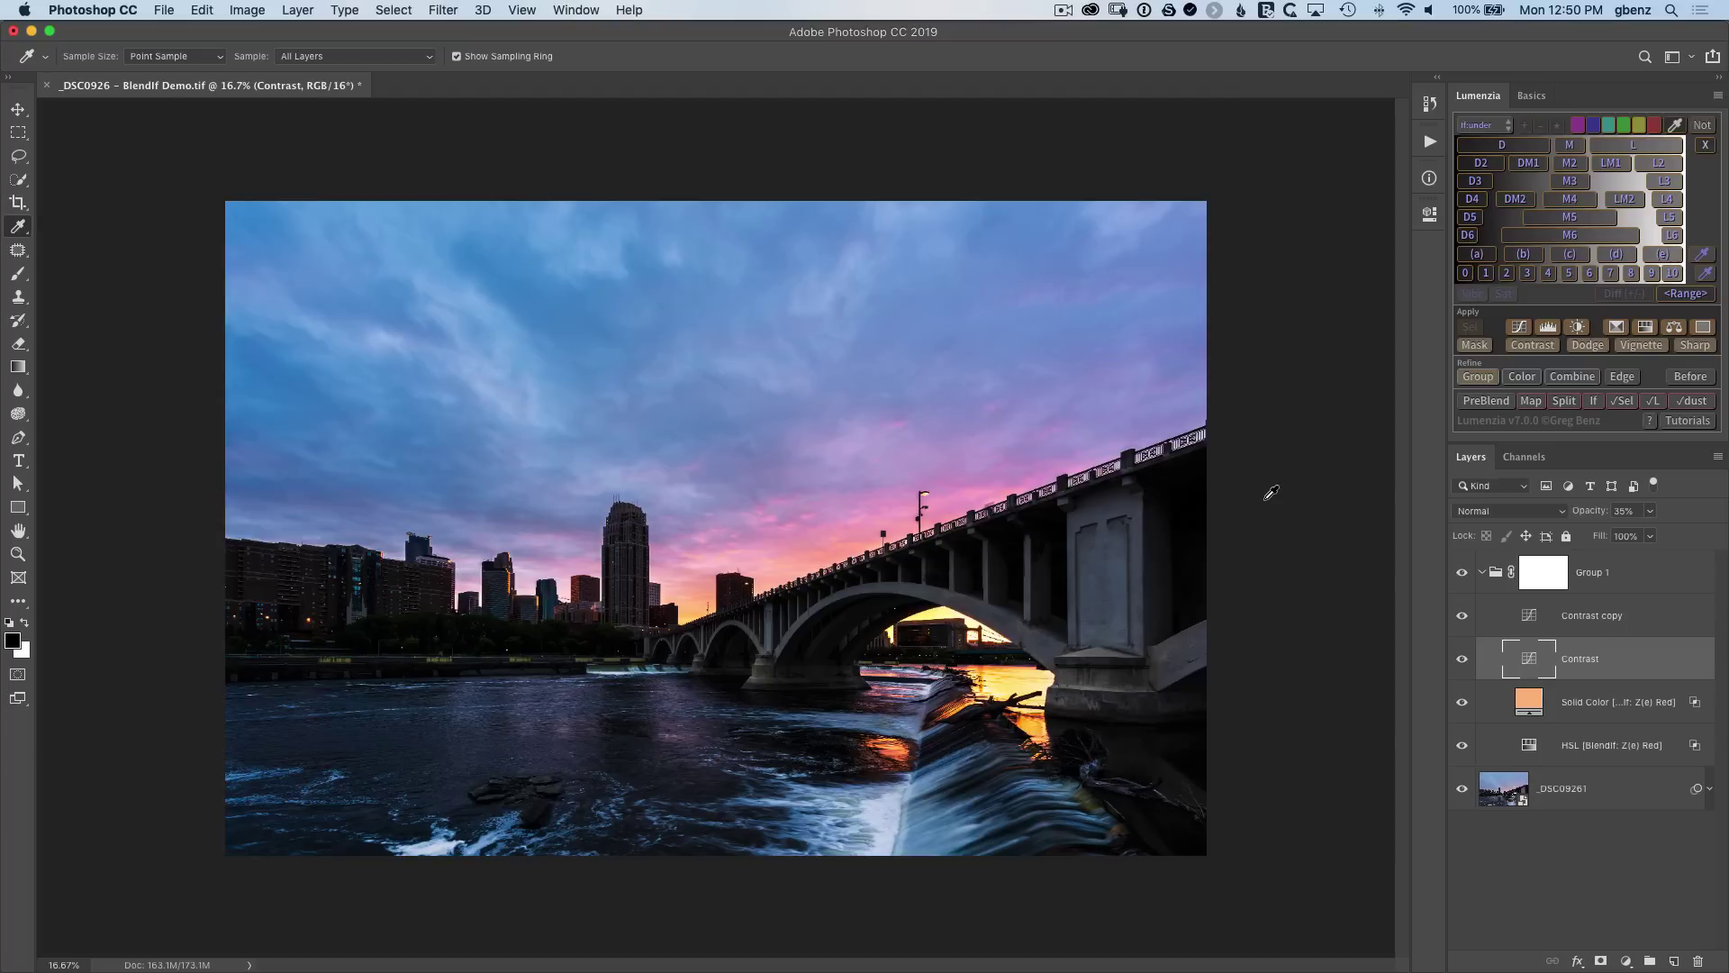
Limit both the Contrast and Contrast copy layers to BlendIf range Z(d).
click(1663, 256)
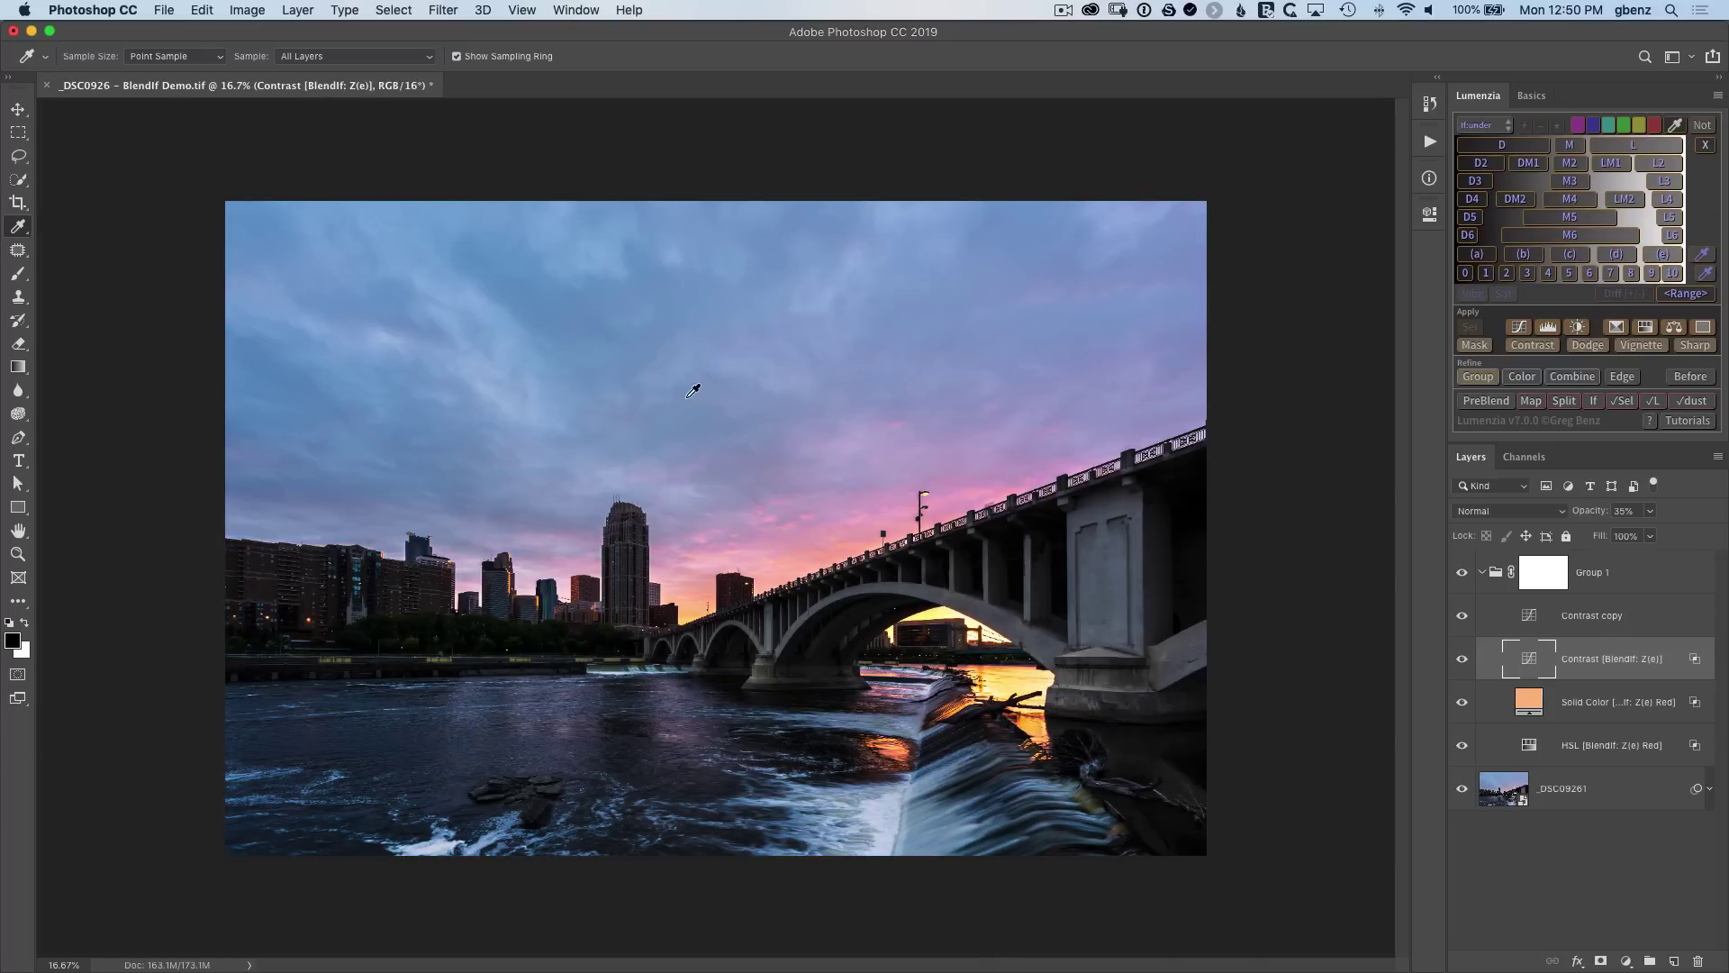
click(1613, 255)
click(1544, 628)
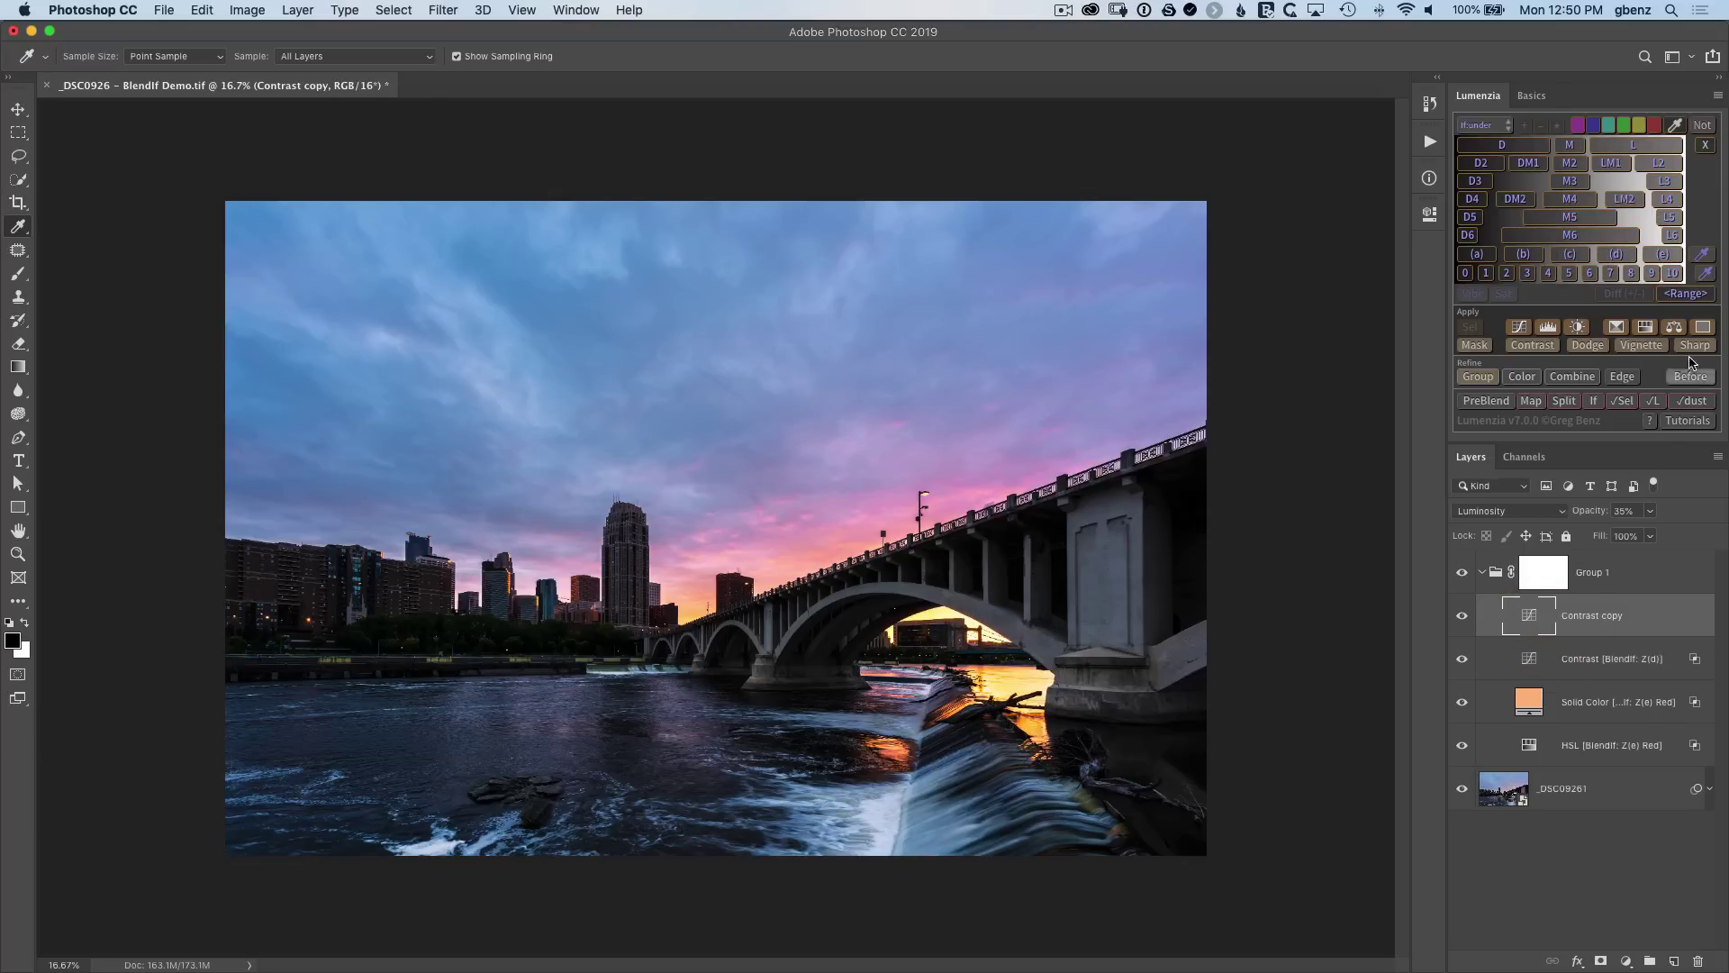
click(1617, 255)
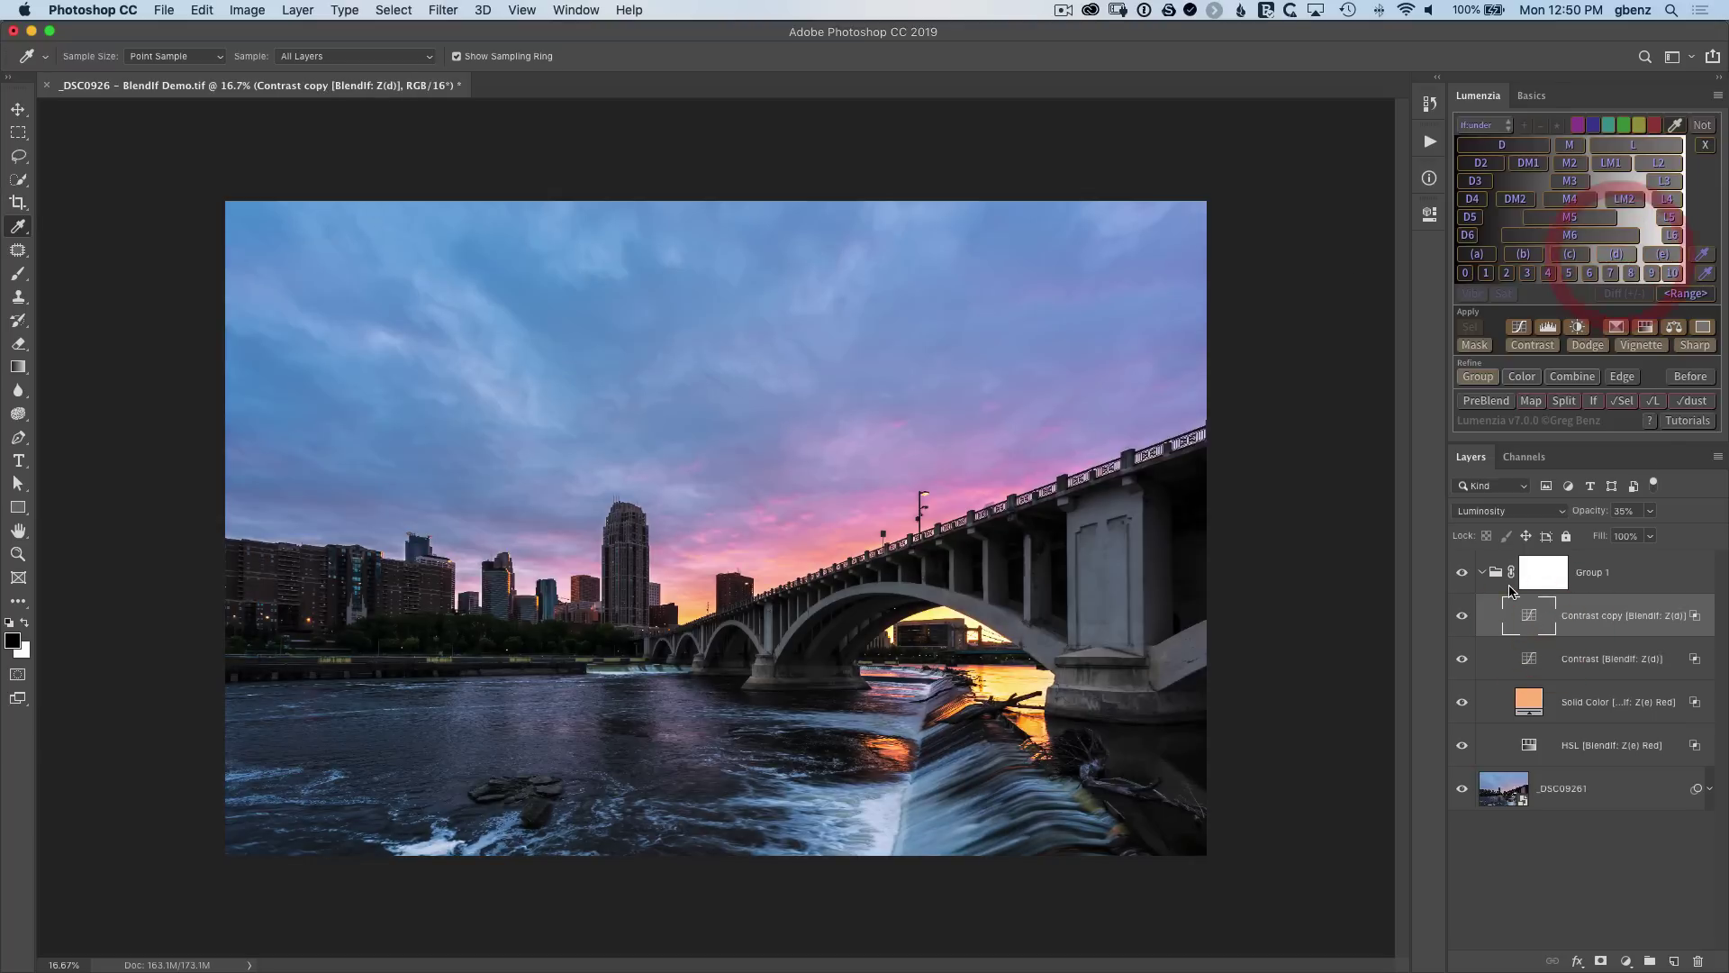
Compare Group 1 on and off against the sky, then target its layer mask.
click(1462, 572)
click(1461, 573)
click(1460, 574)
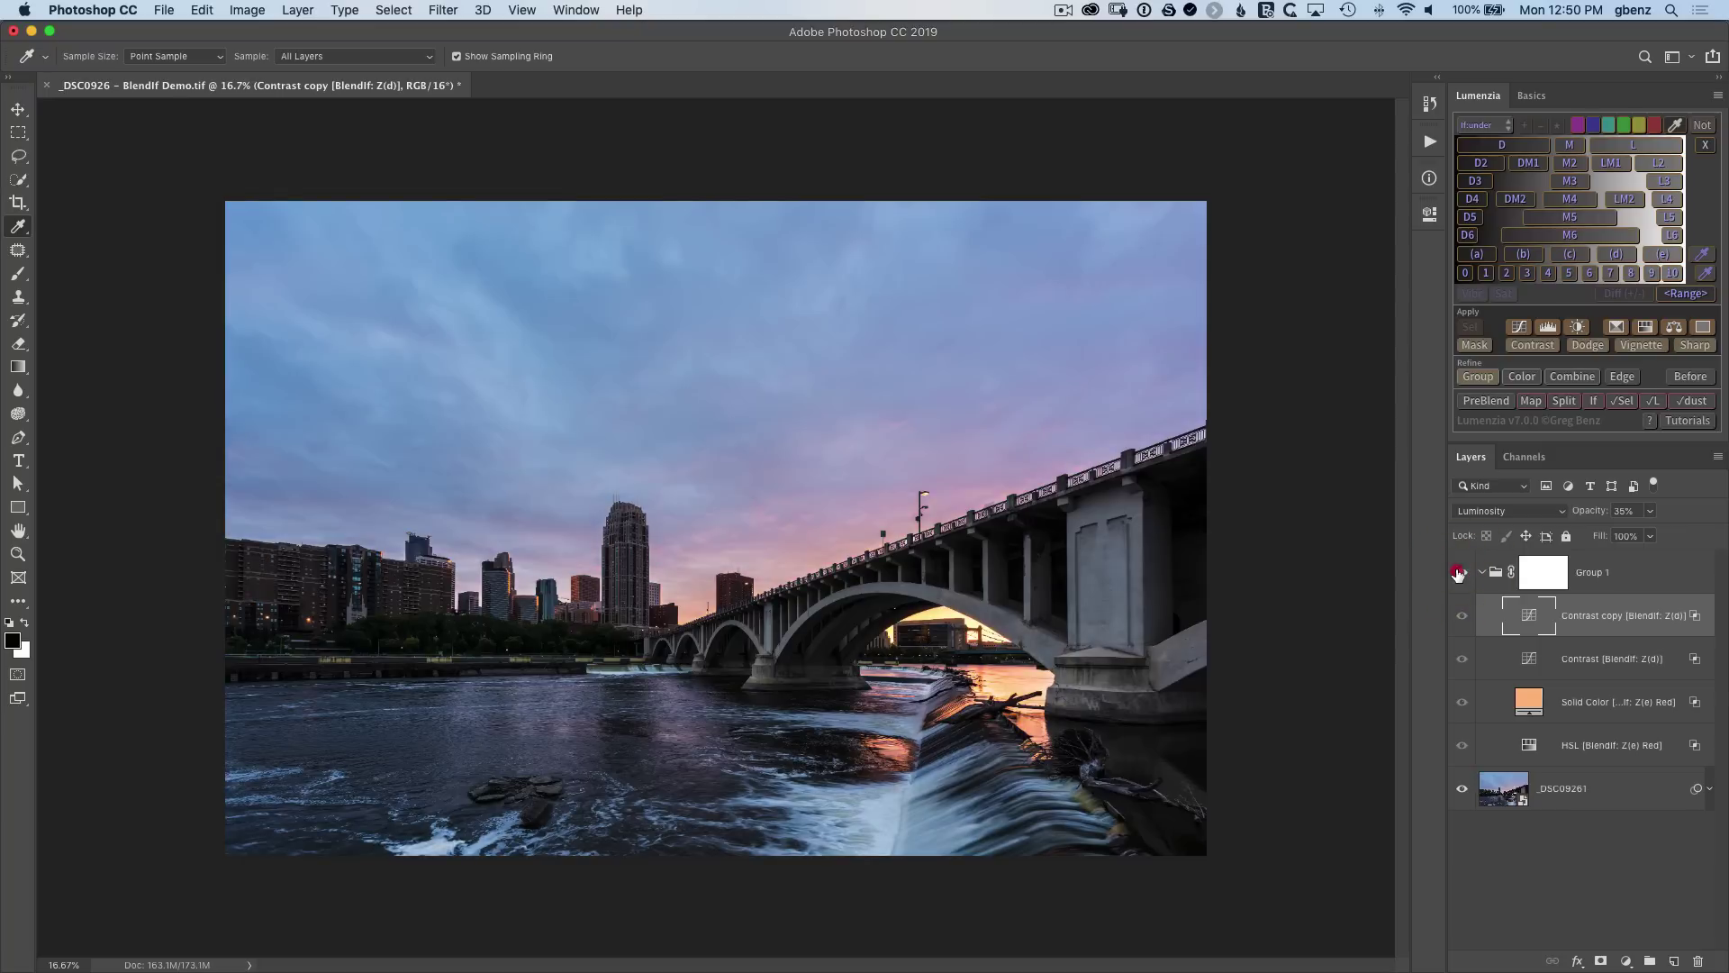
click(1456, 574)
click(1455, 573)
click(1456, 574)
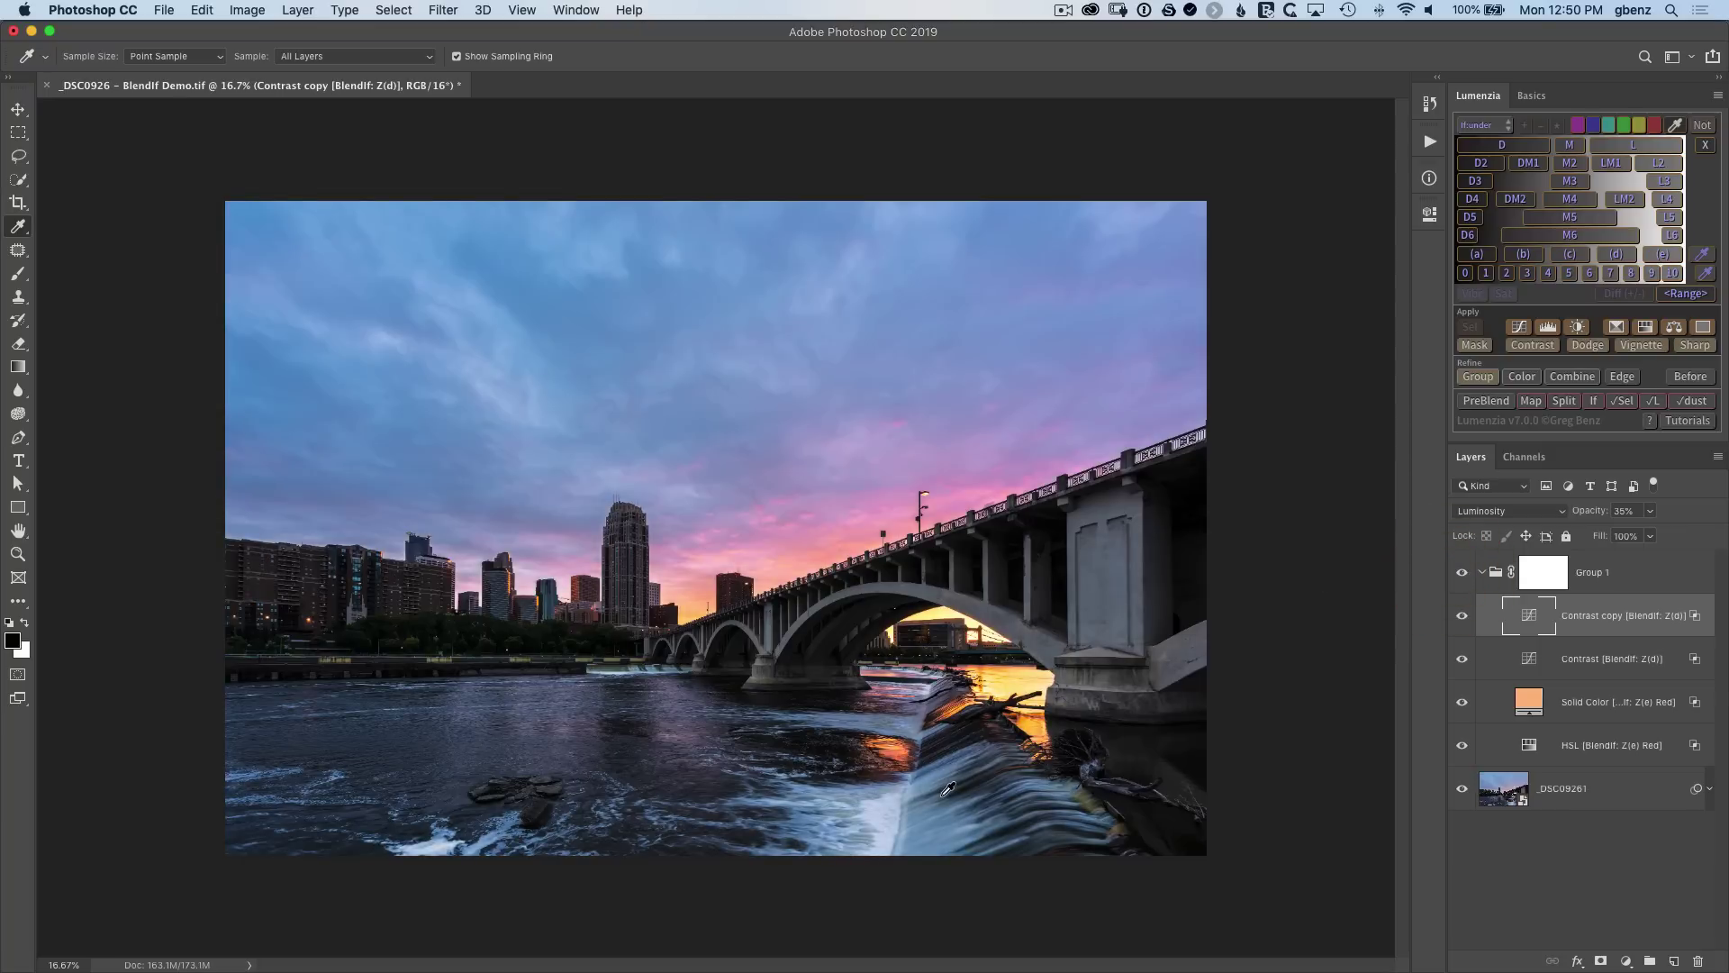
click(1462, 574)
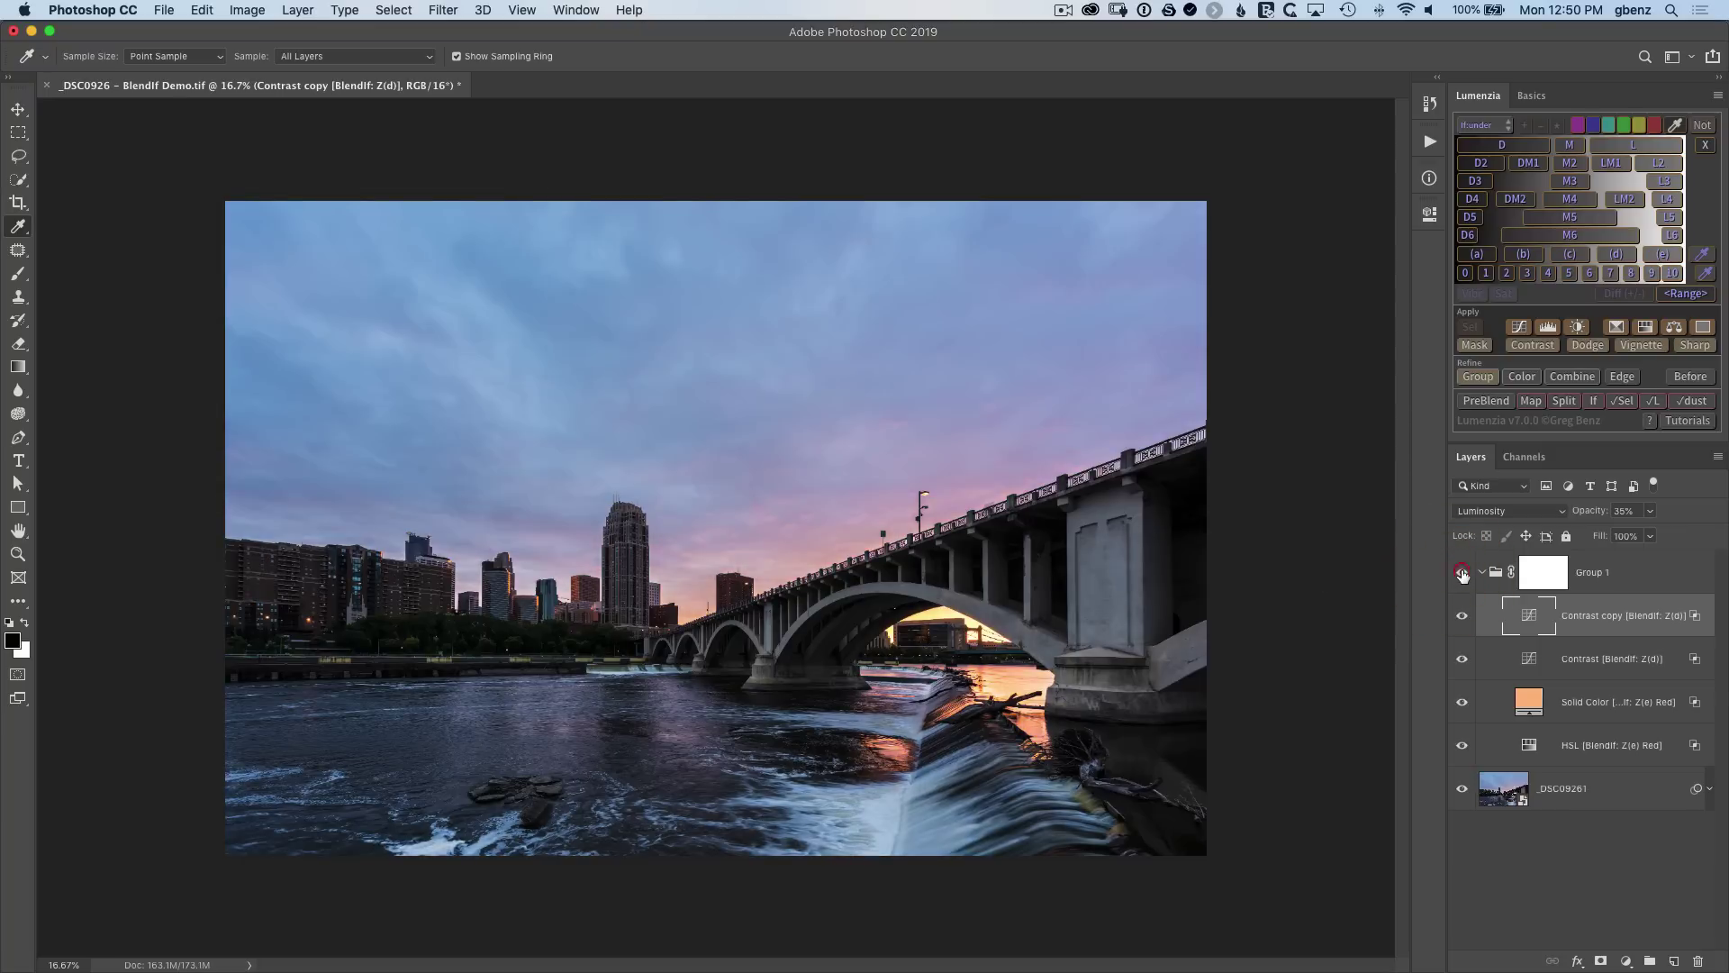
click(1462, 574)
click(1462, 573)
click(1462, 574)
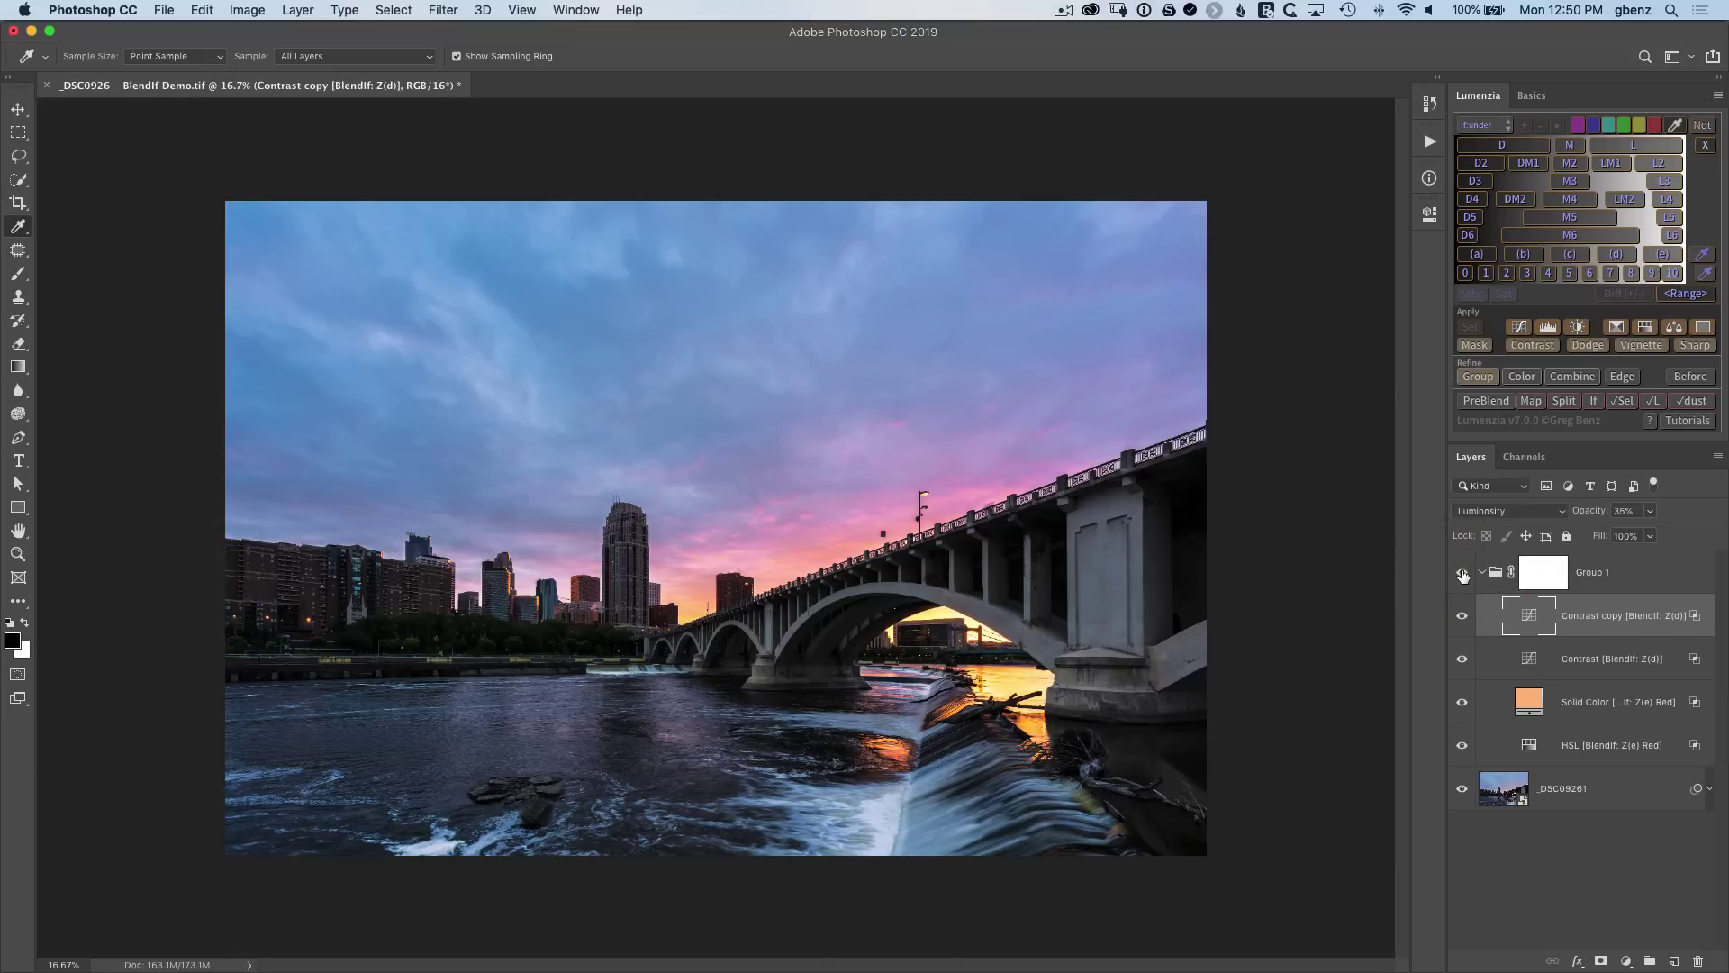
click(1462, 574)
click(1462, 574)
click(1529, 583)
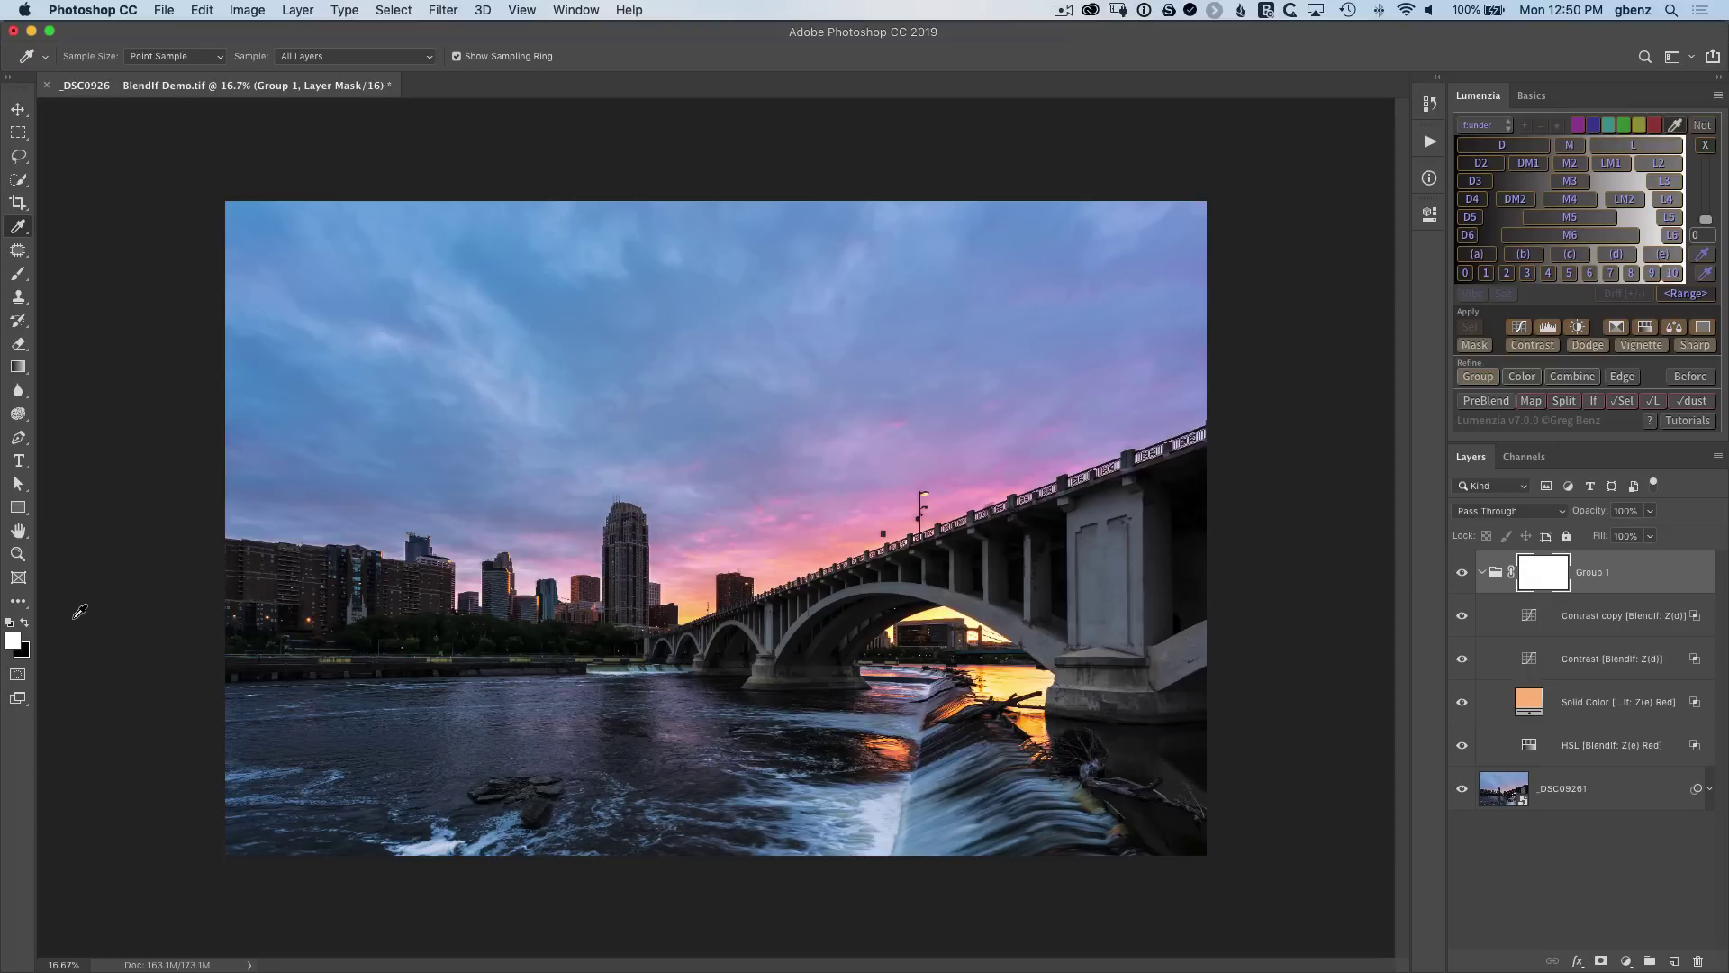
With the Gradient tool, set the foreground colour to grey 565656.
key(g)
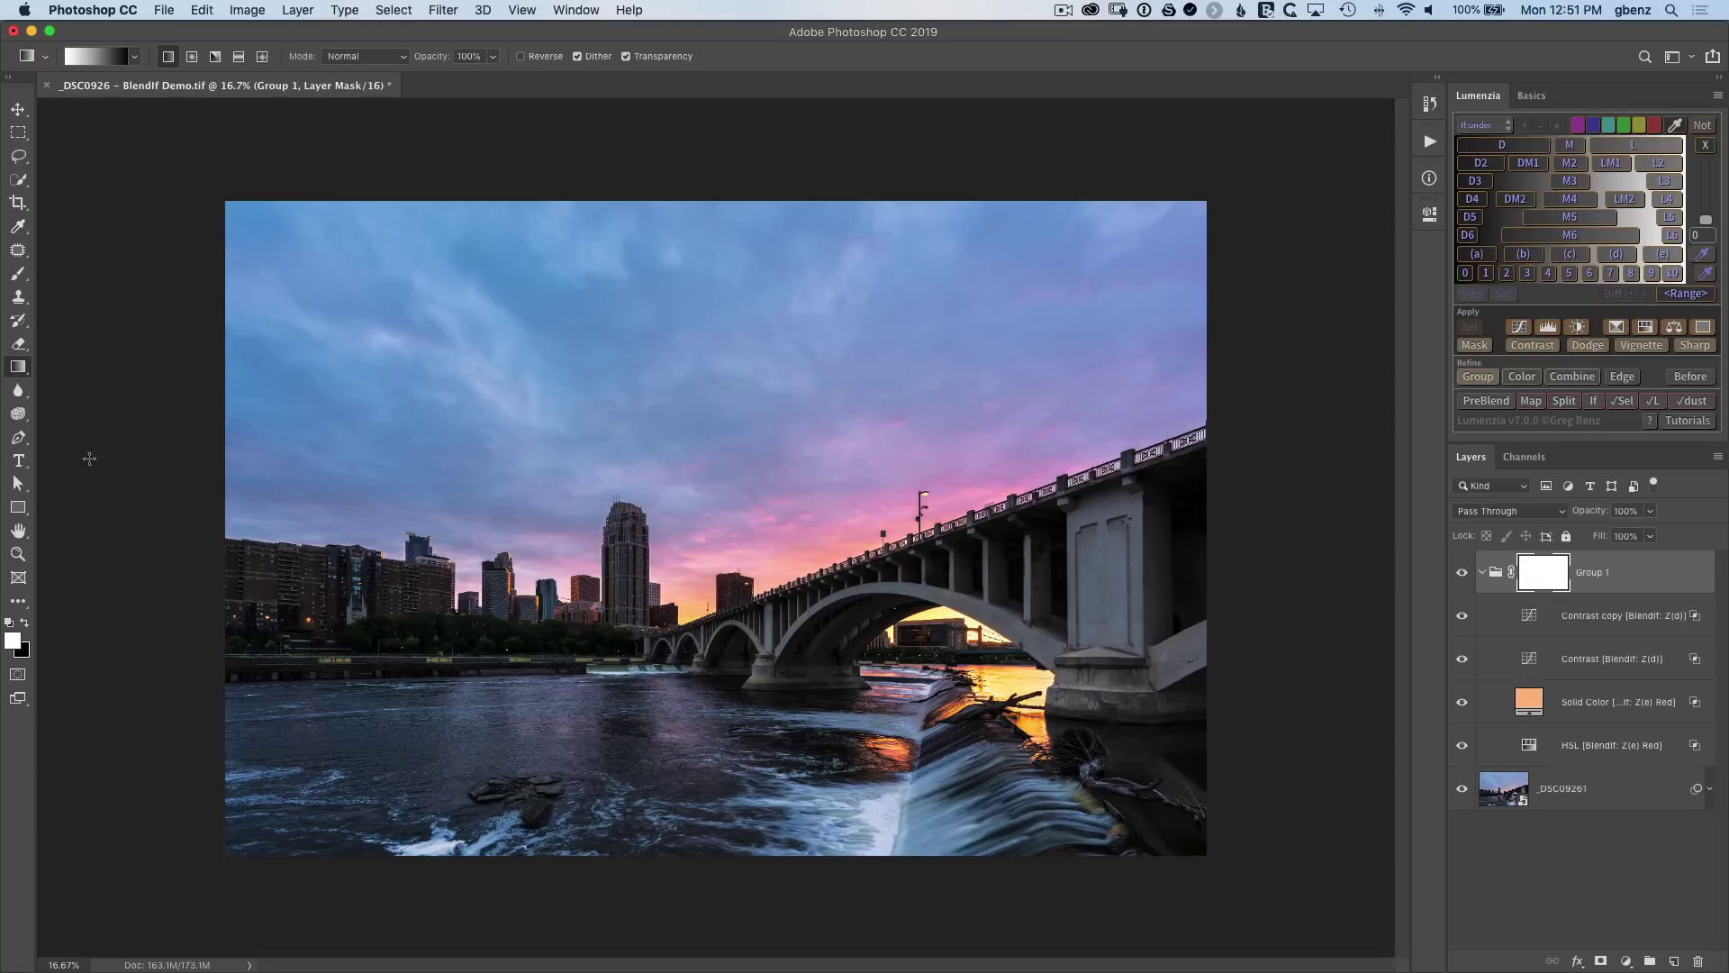
click(26, 621)
click(12, 640)
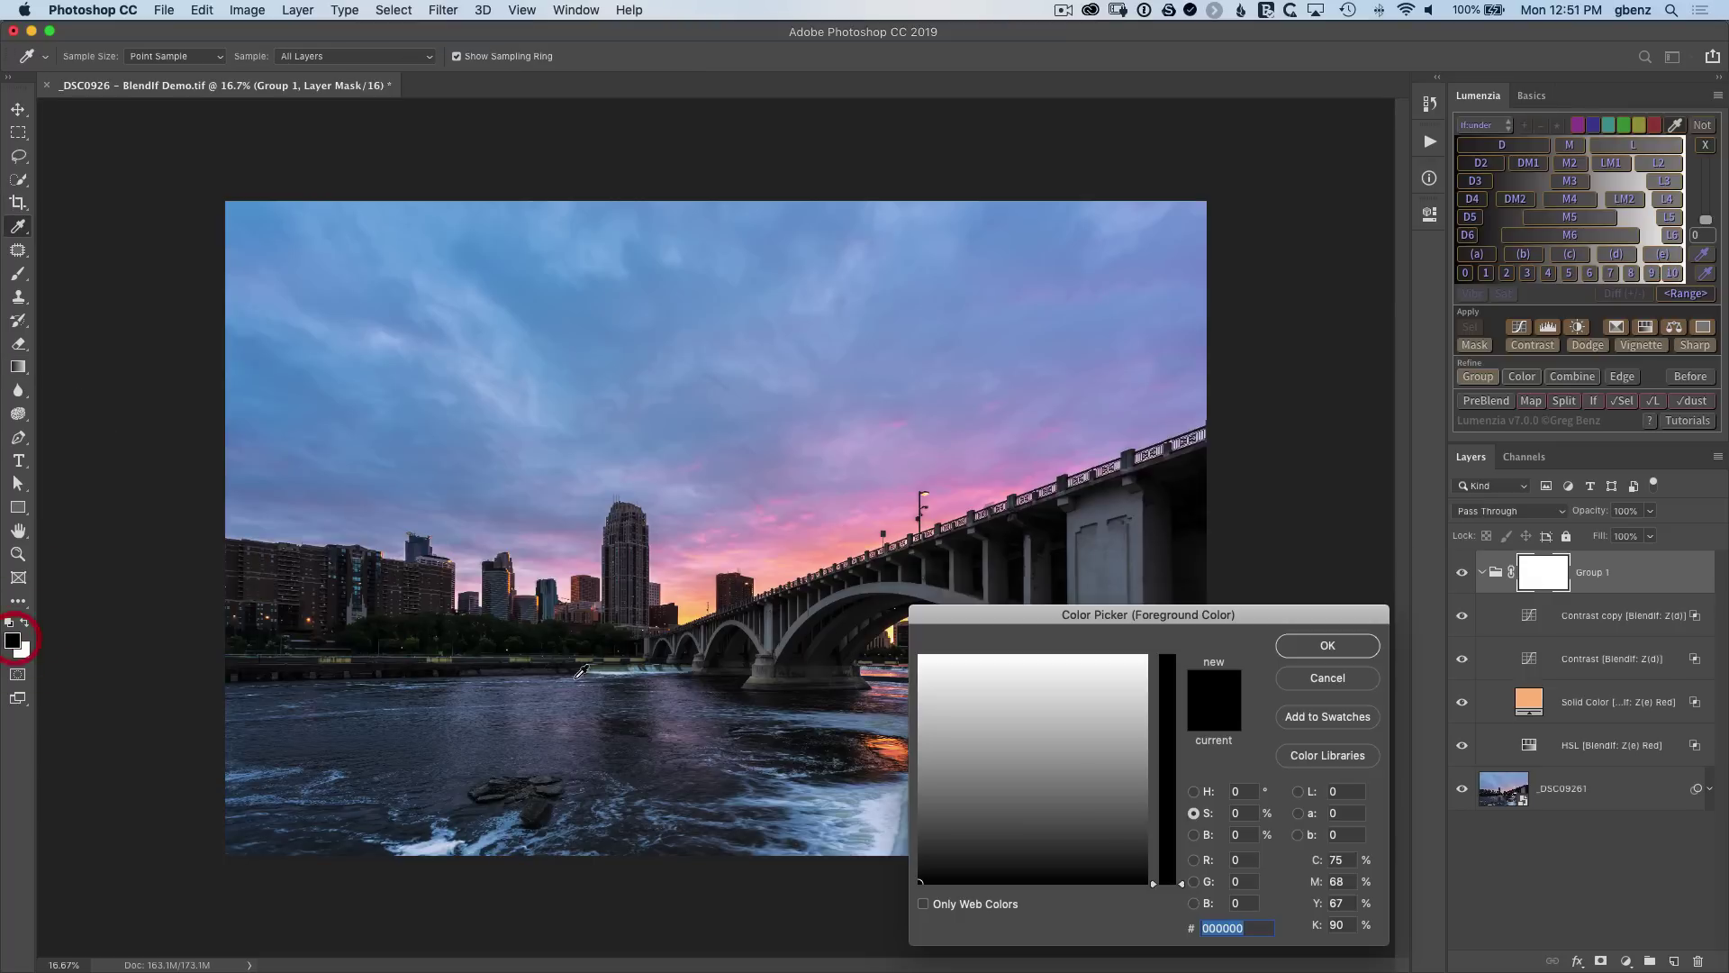
drag(908, 827, 901, 806)
click(1299, 646)
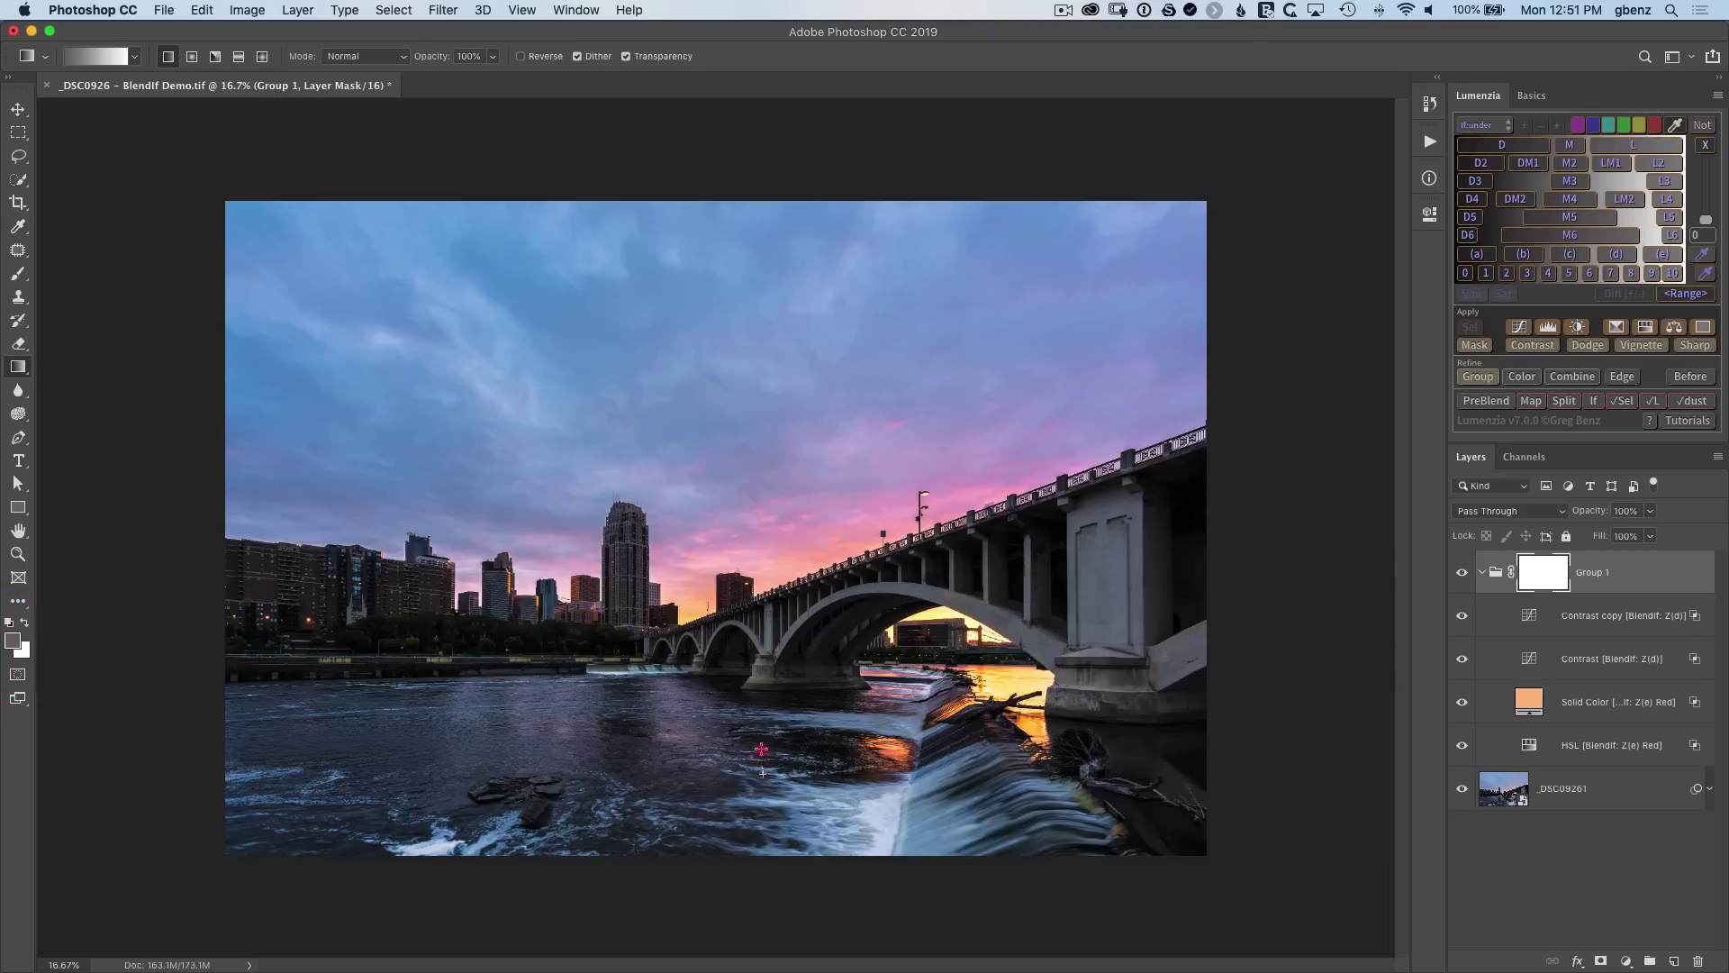
Drag a gradient on Group 1's mask from the water up to the bridge and compare.
drag(762, 749, 761, 608)
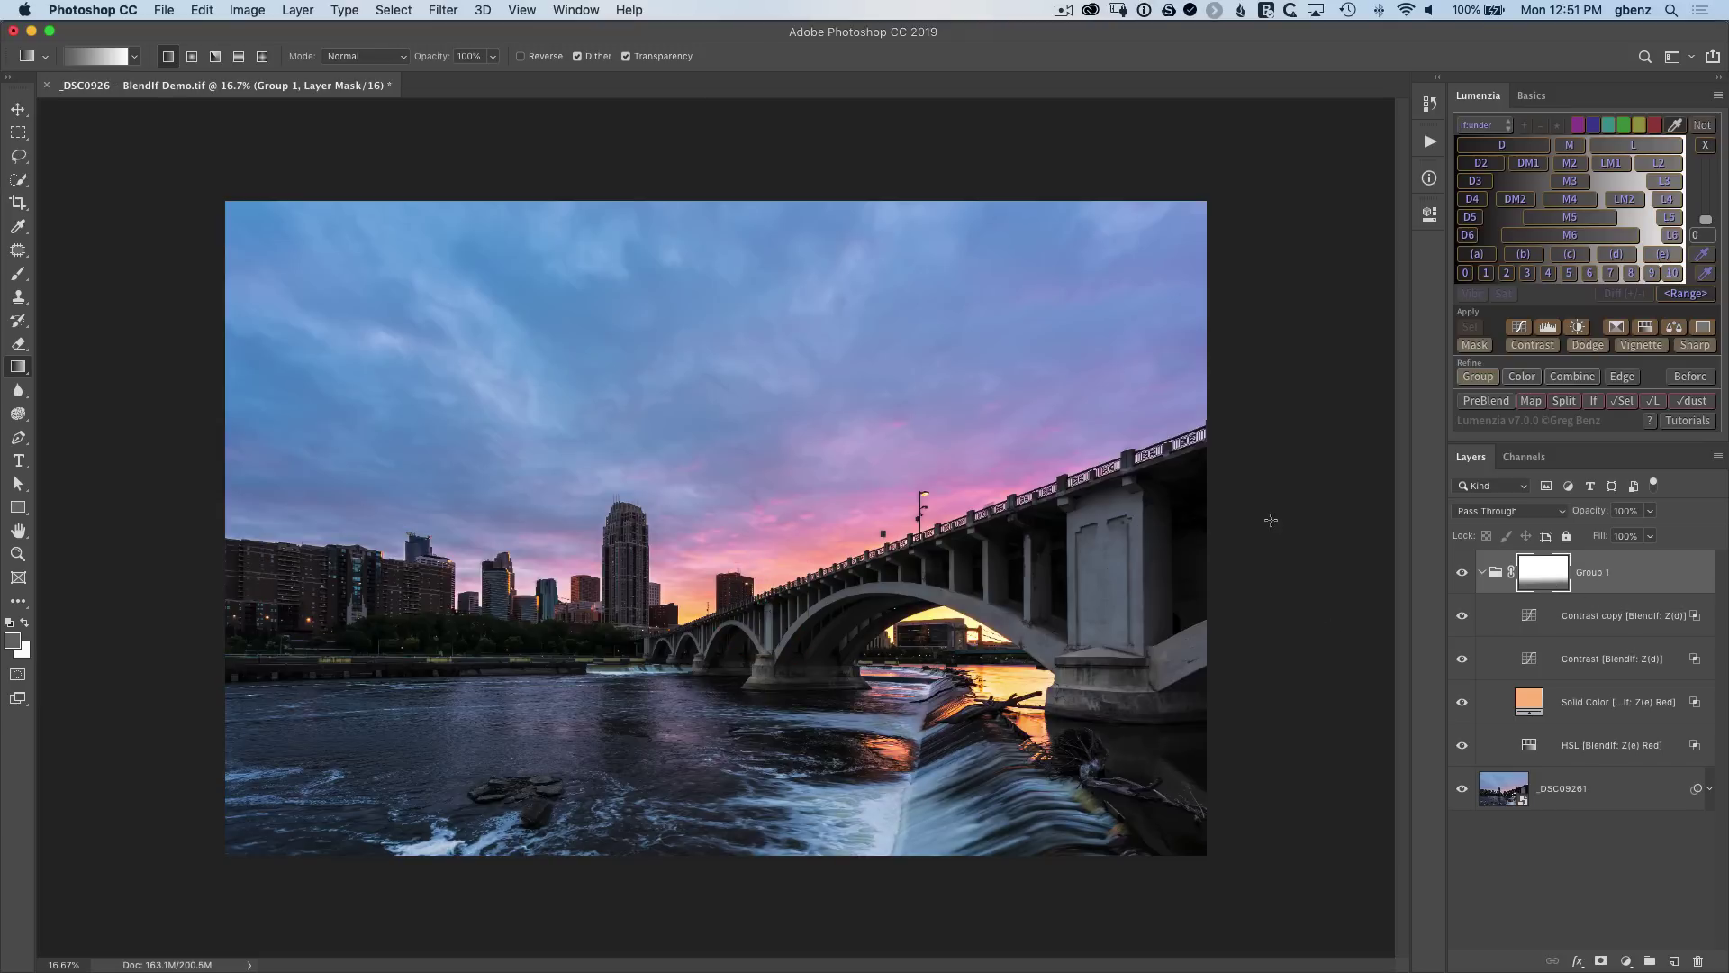
click(1461, 572)
click(1460, 572)
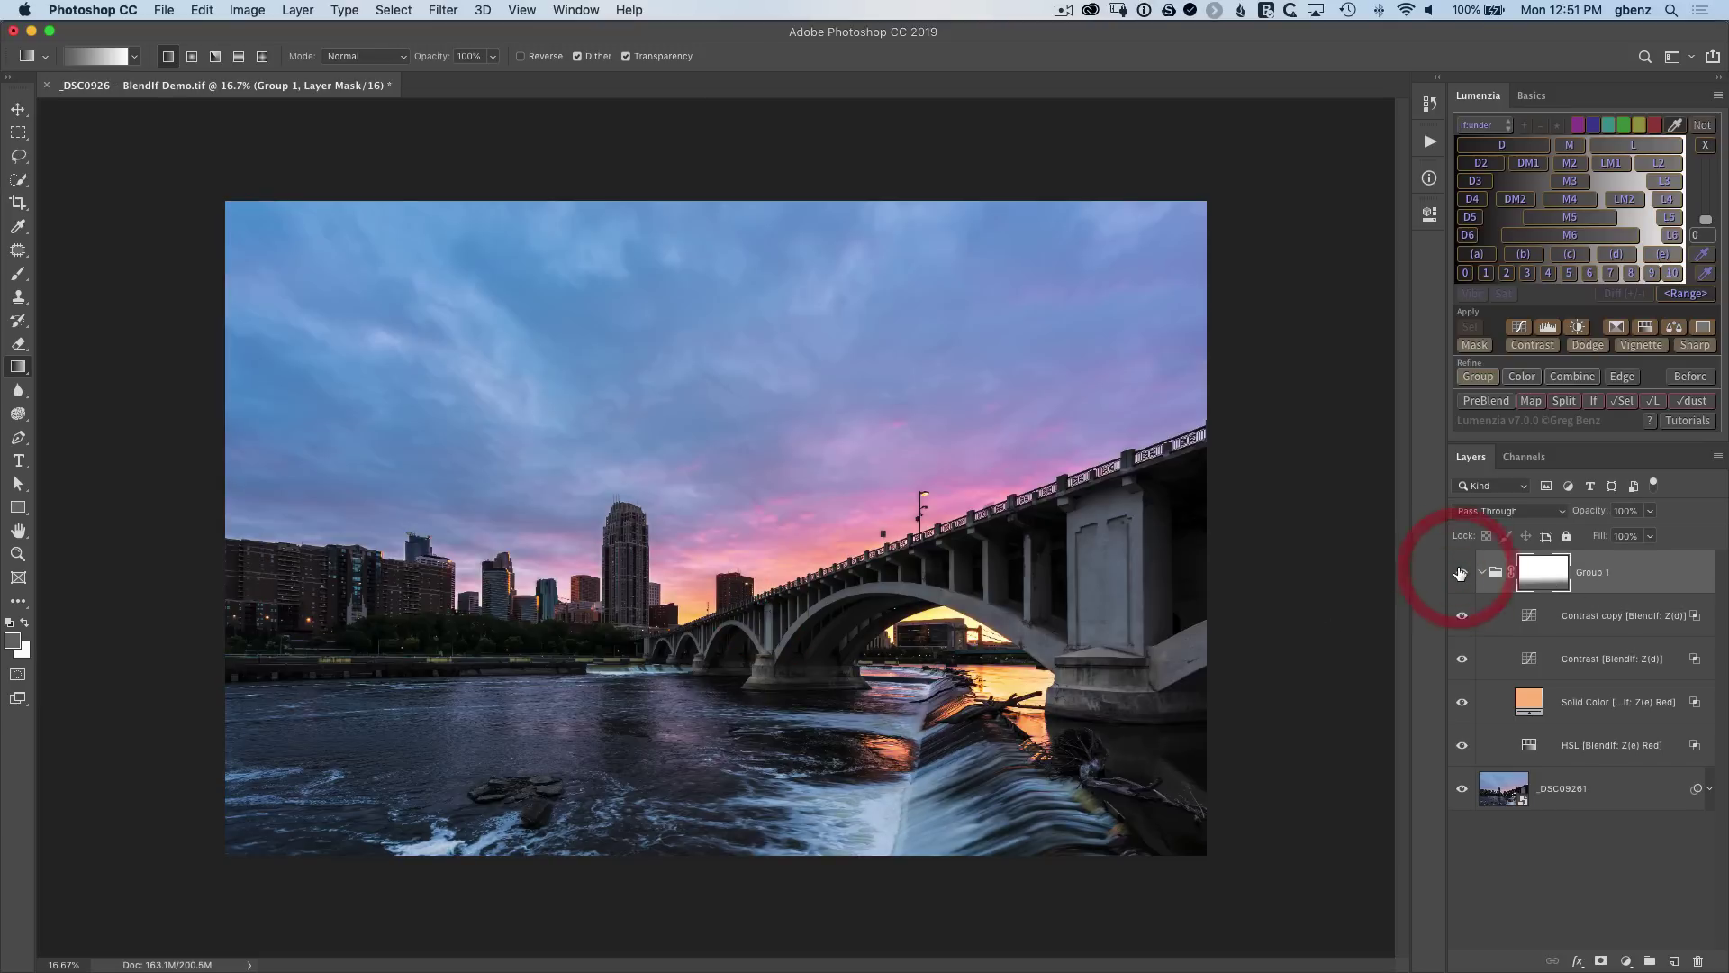
click(1460, 573)
click(1460, 573)
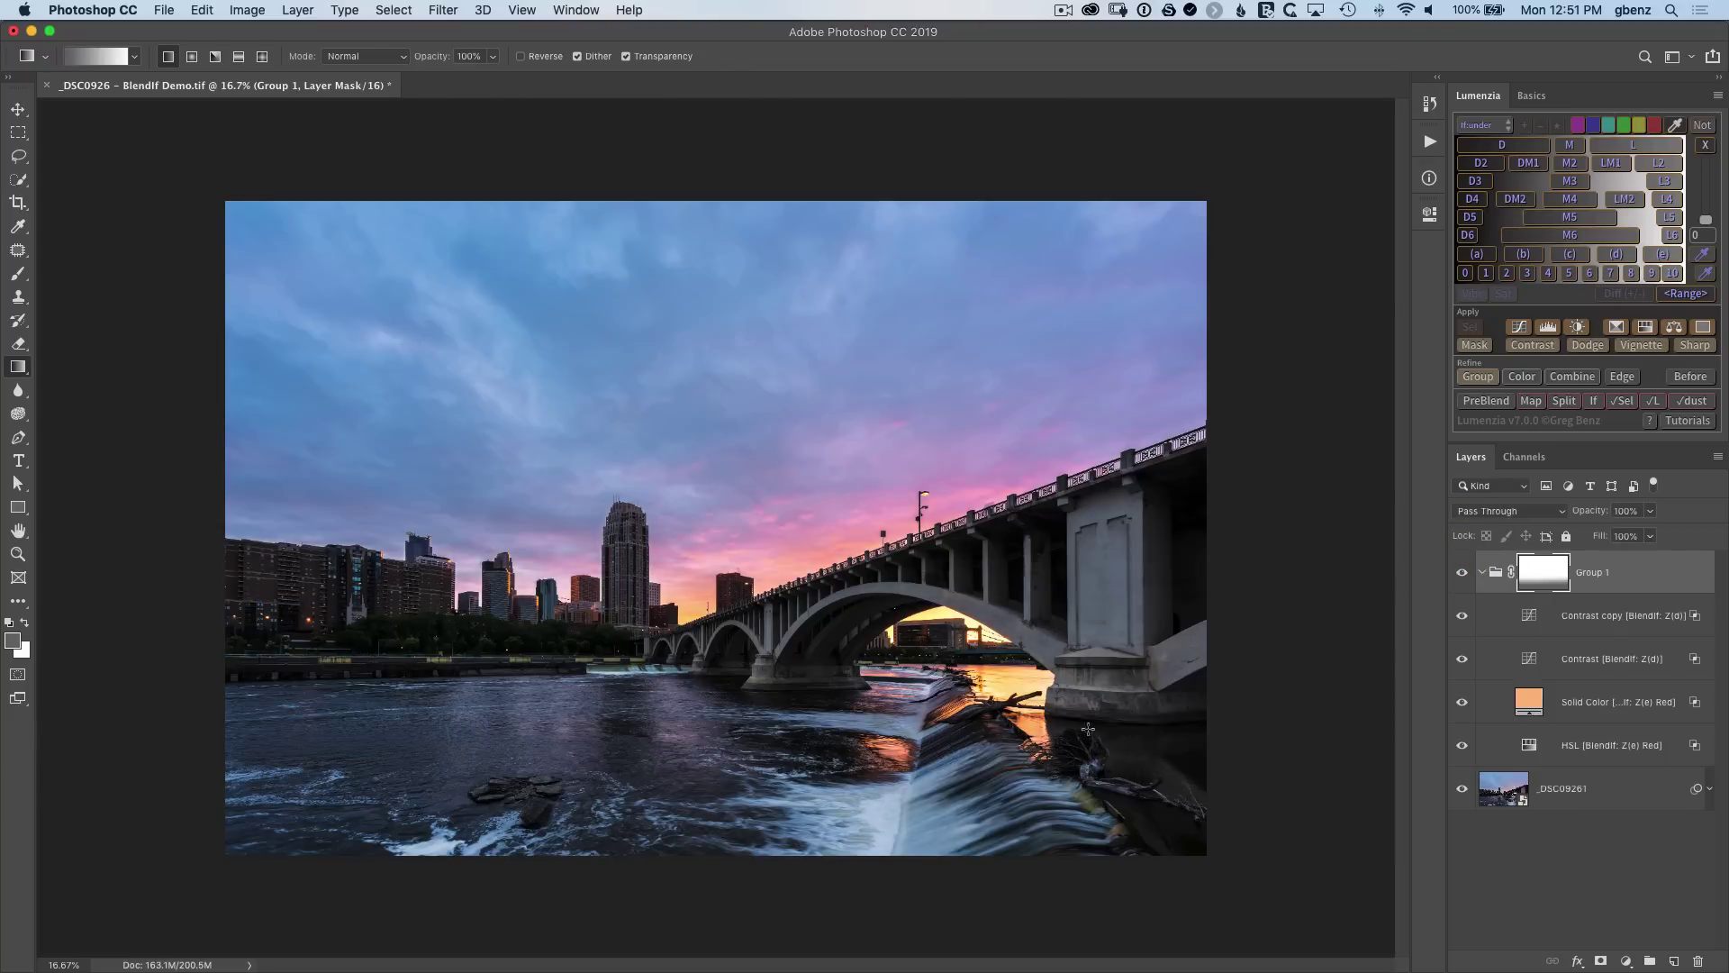
click(1462, 573)
click(1462, 573)
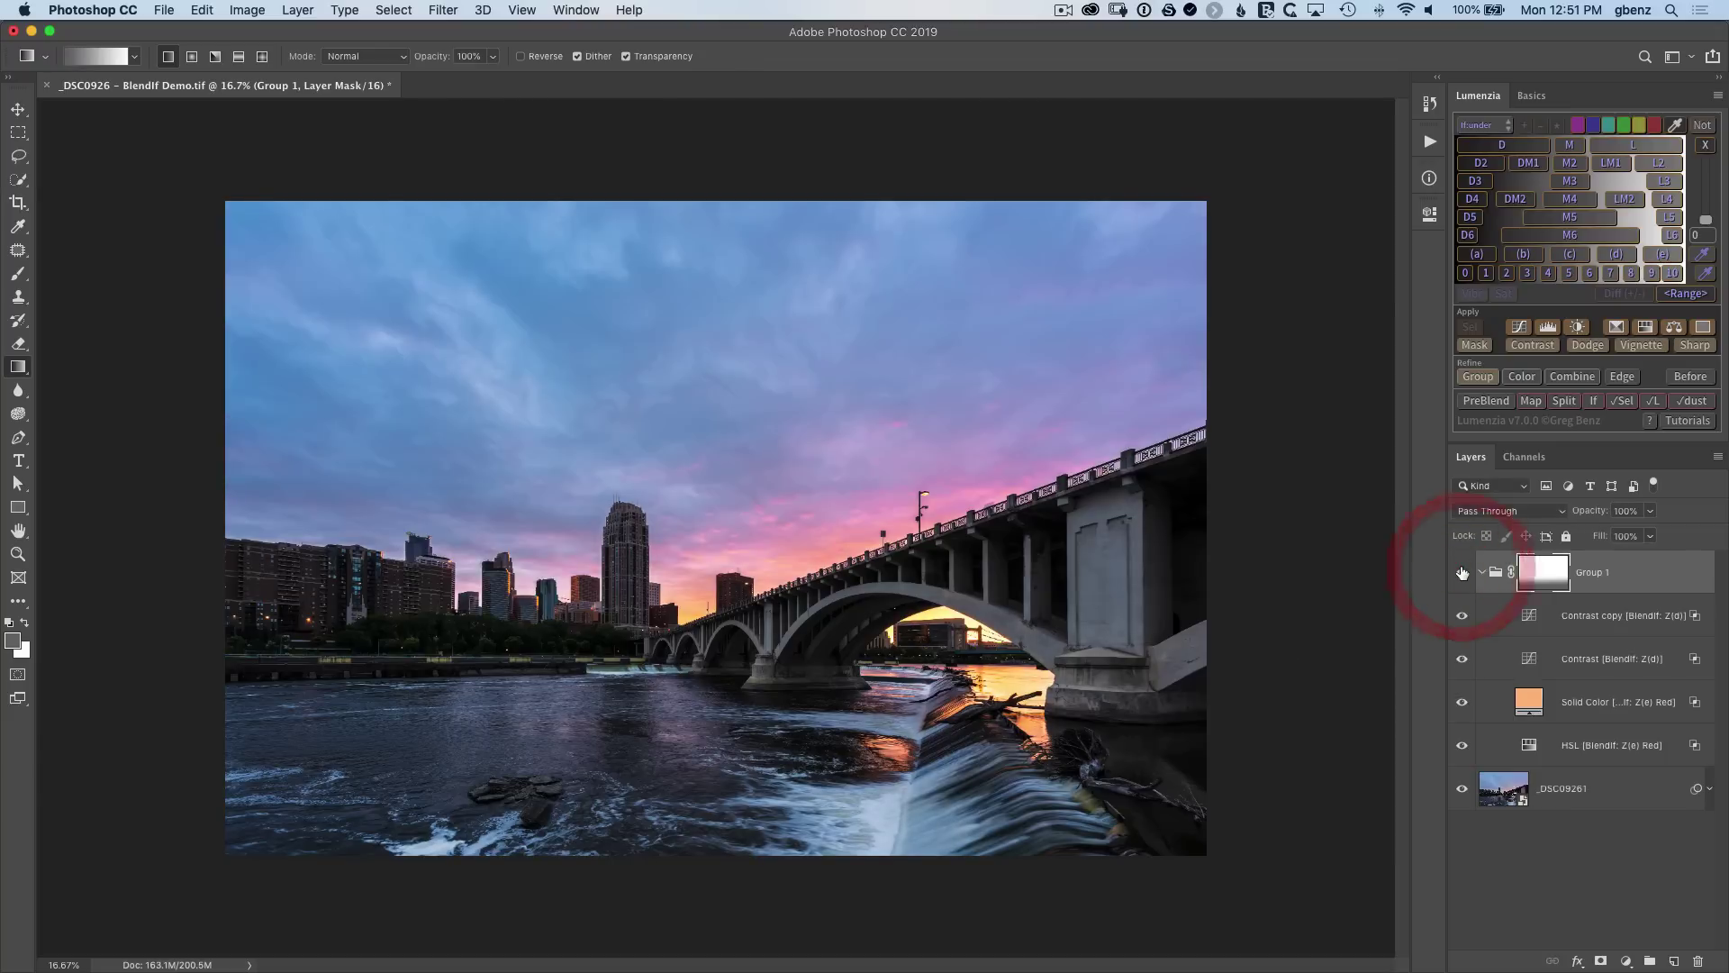
click(1462, 573)
click(1462, 572)
click(1461, 572)
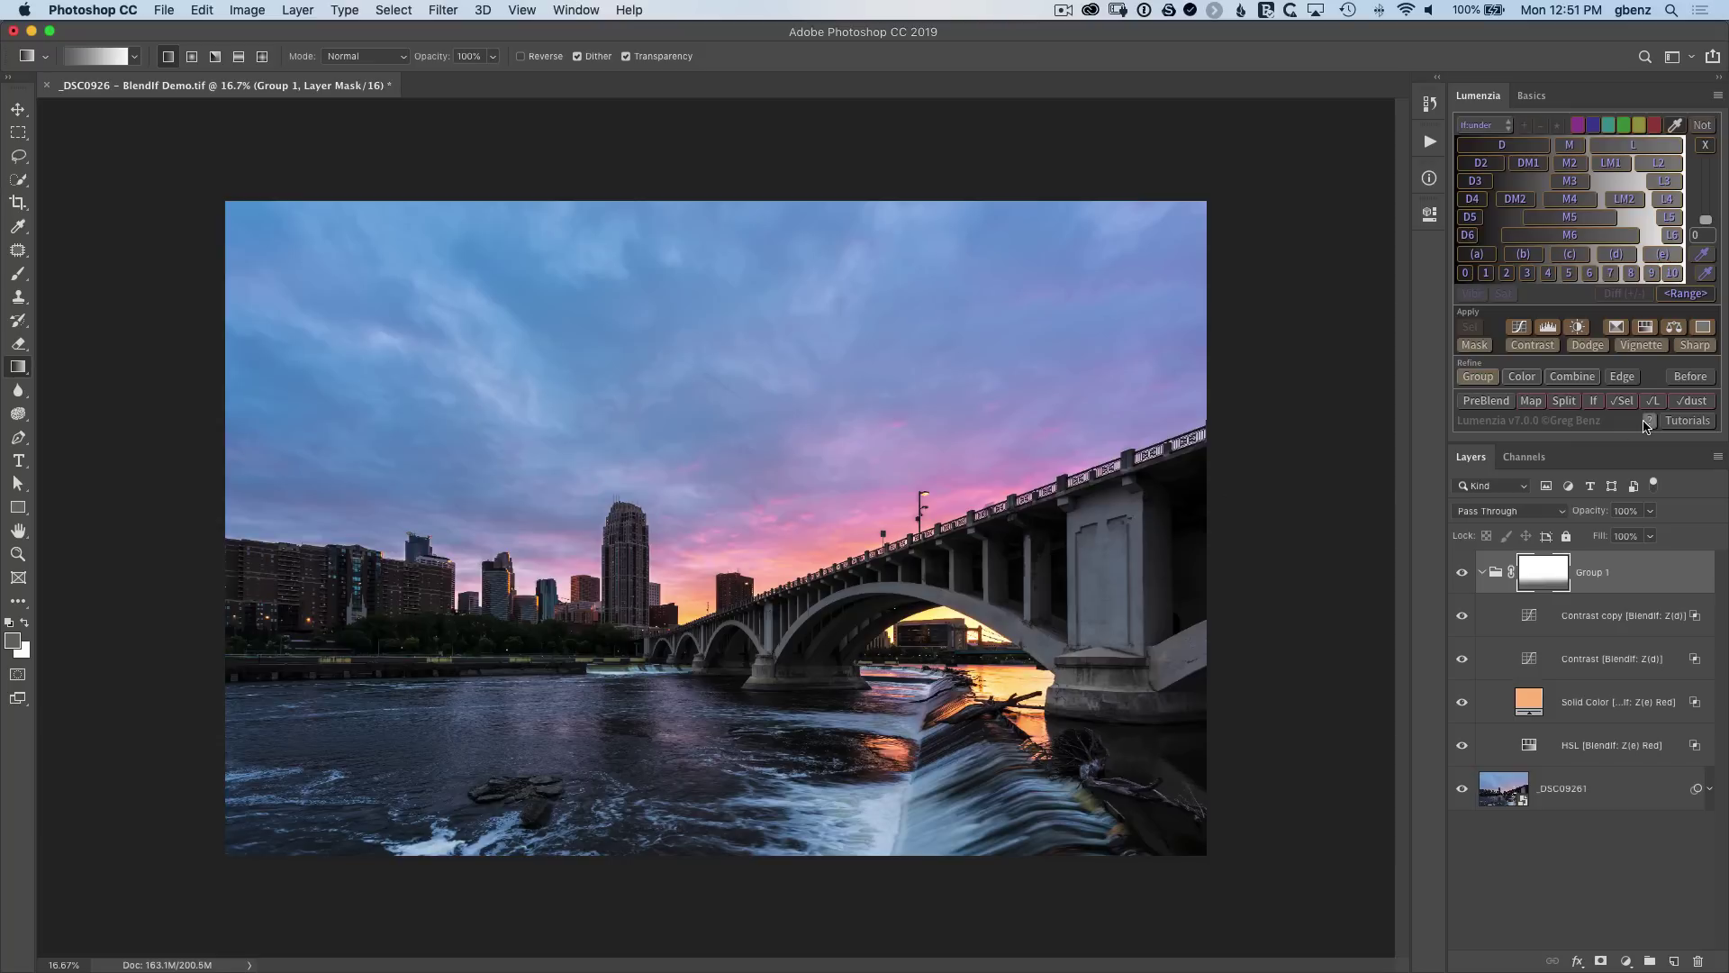
Add a Brightness/Contrast layer at brightness 79, restricted to BlendIf Z(b), and compare it on and off.
click(1577, 328)
click(1505, 570)
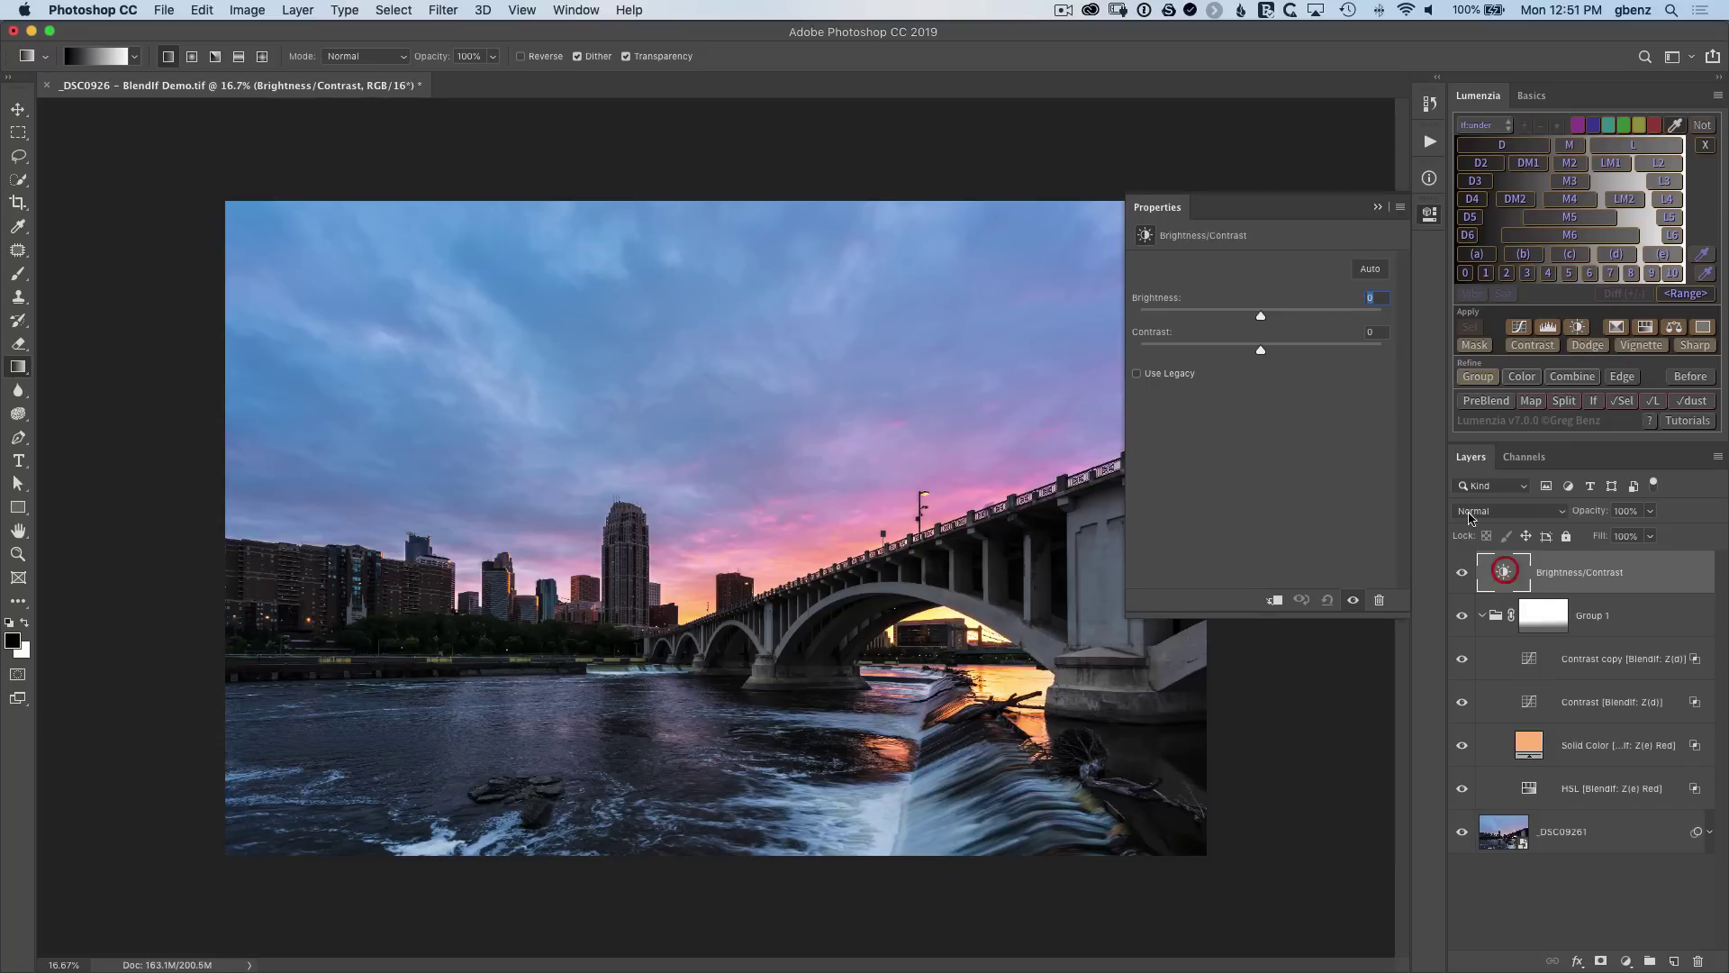
drag(1262, 317, 1328, 317)
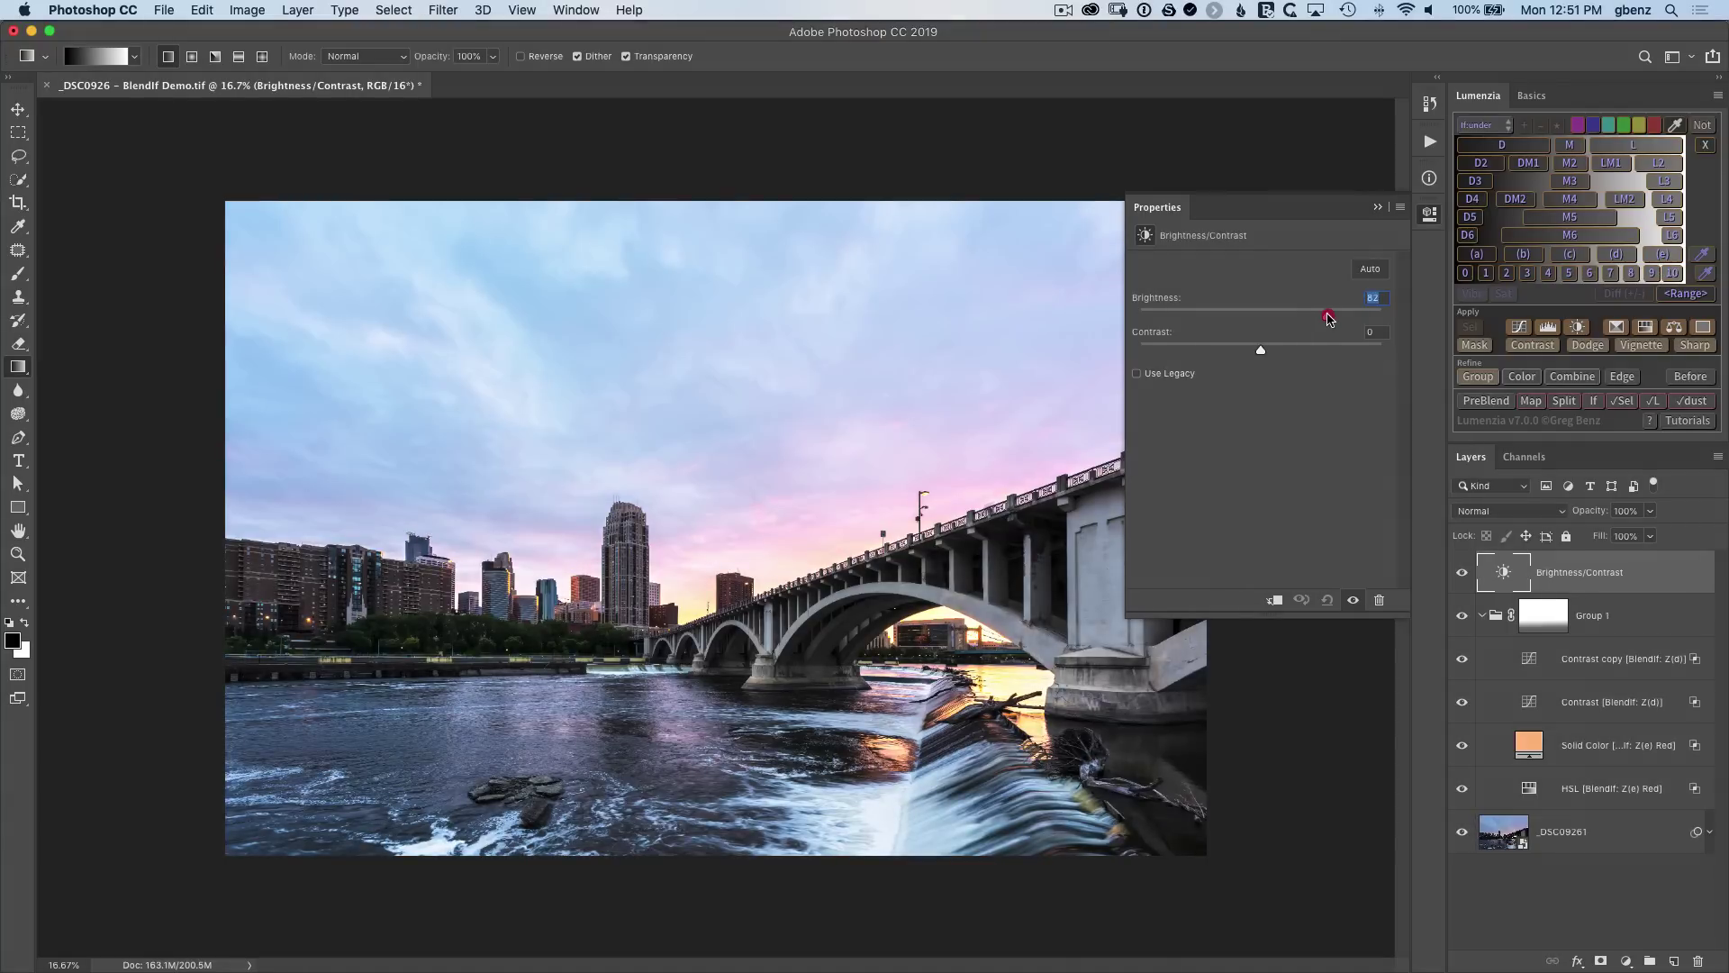
click(1429, 215)
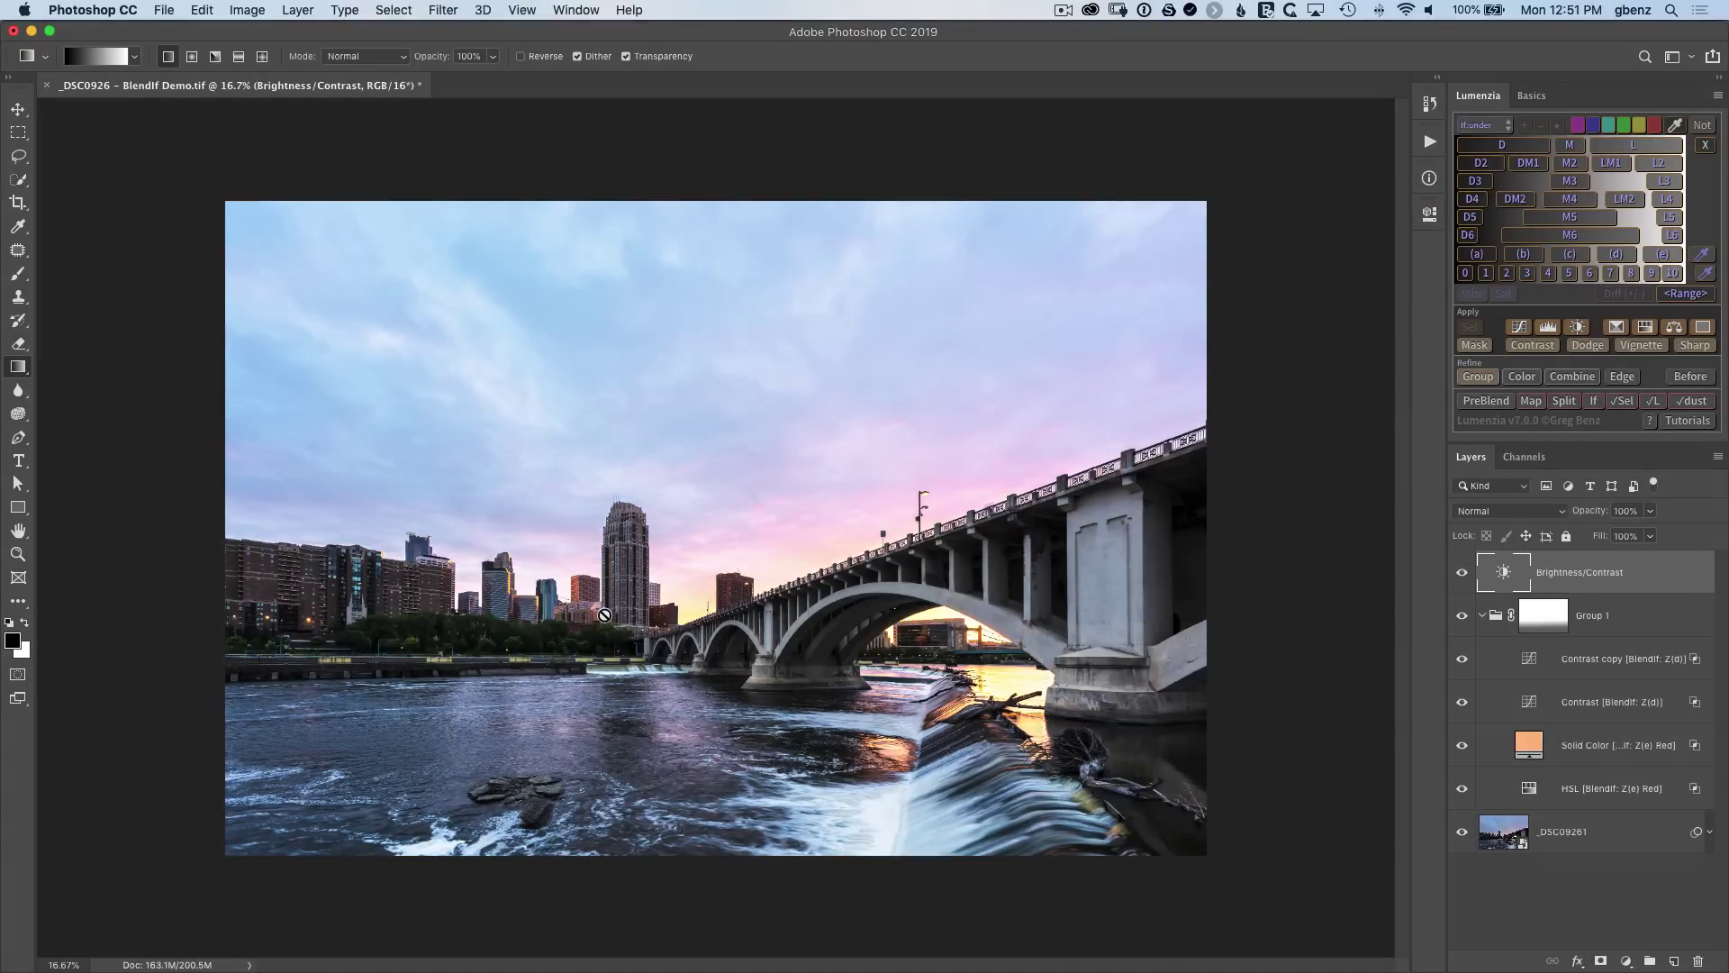
click(1523, 255)
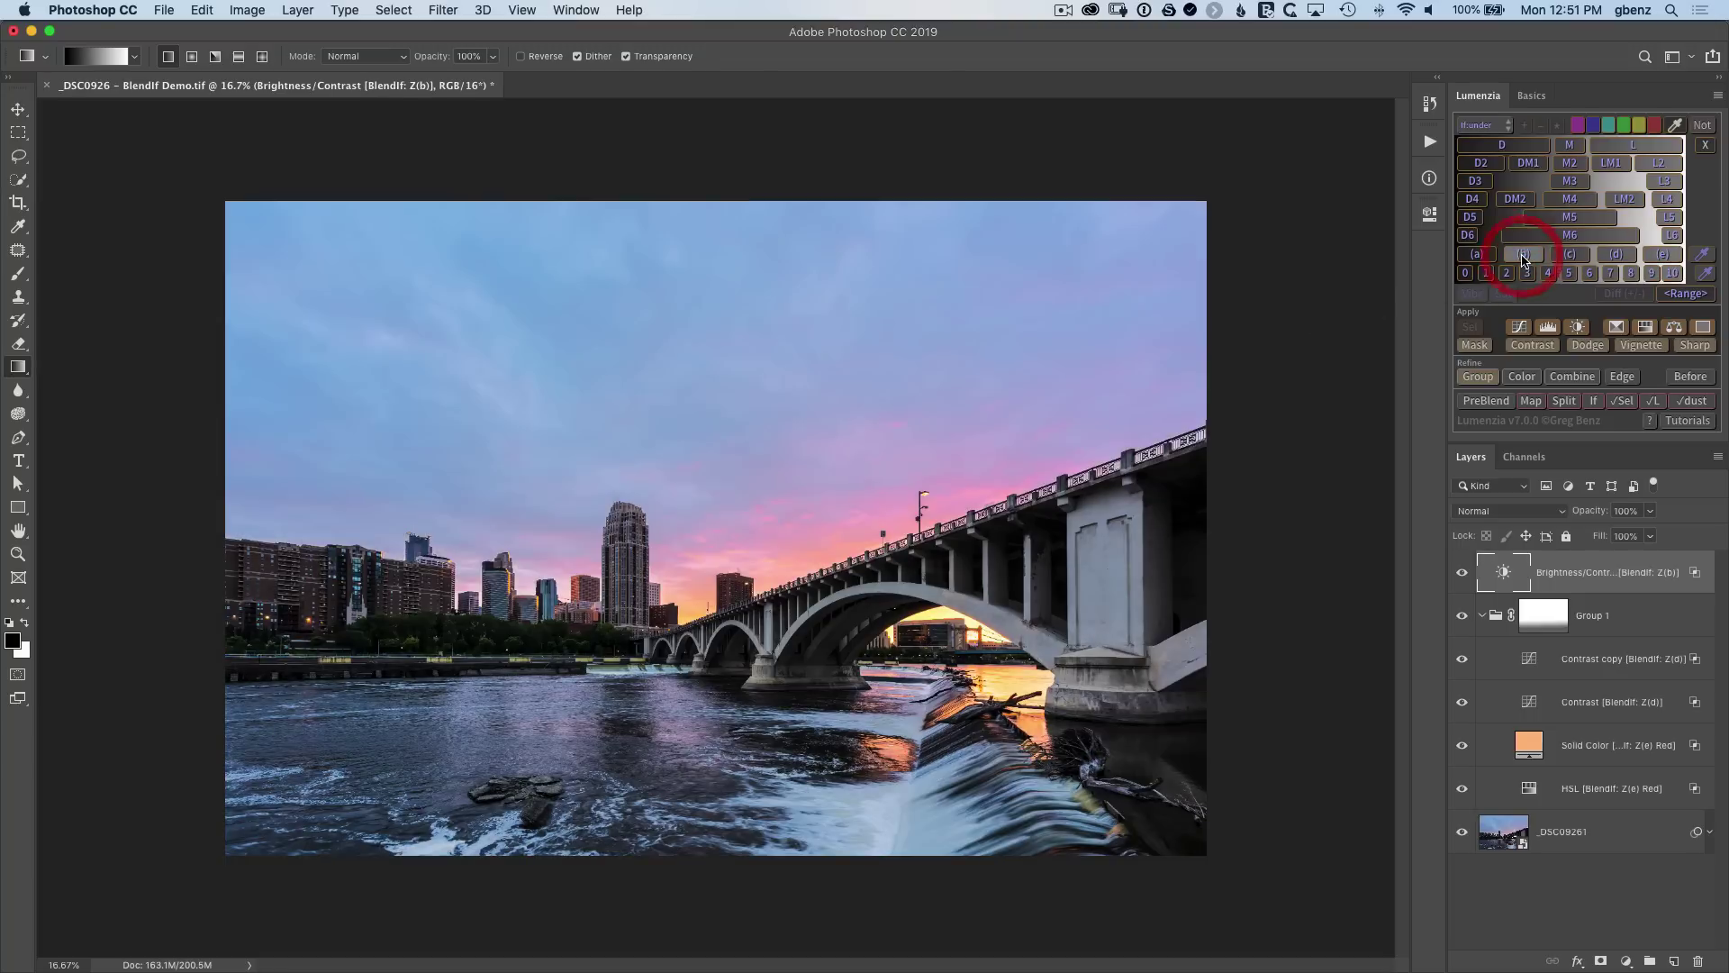
click(1462, 572)
click(1462, 573)
click(1462, 573)
click(1462, 572)
click(1462, 573)
click(1462, 572)
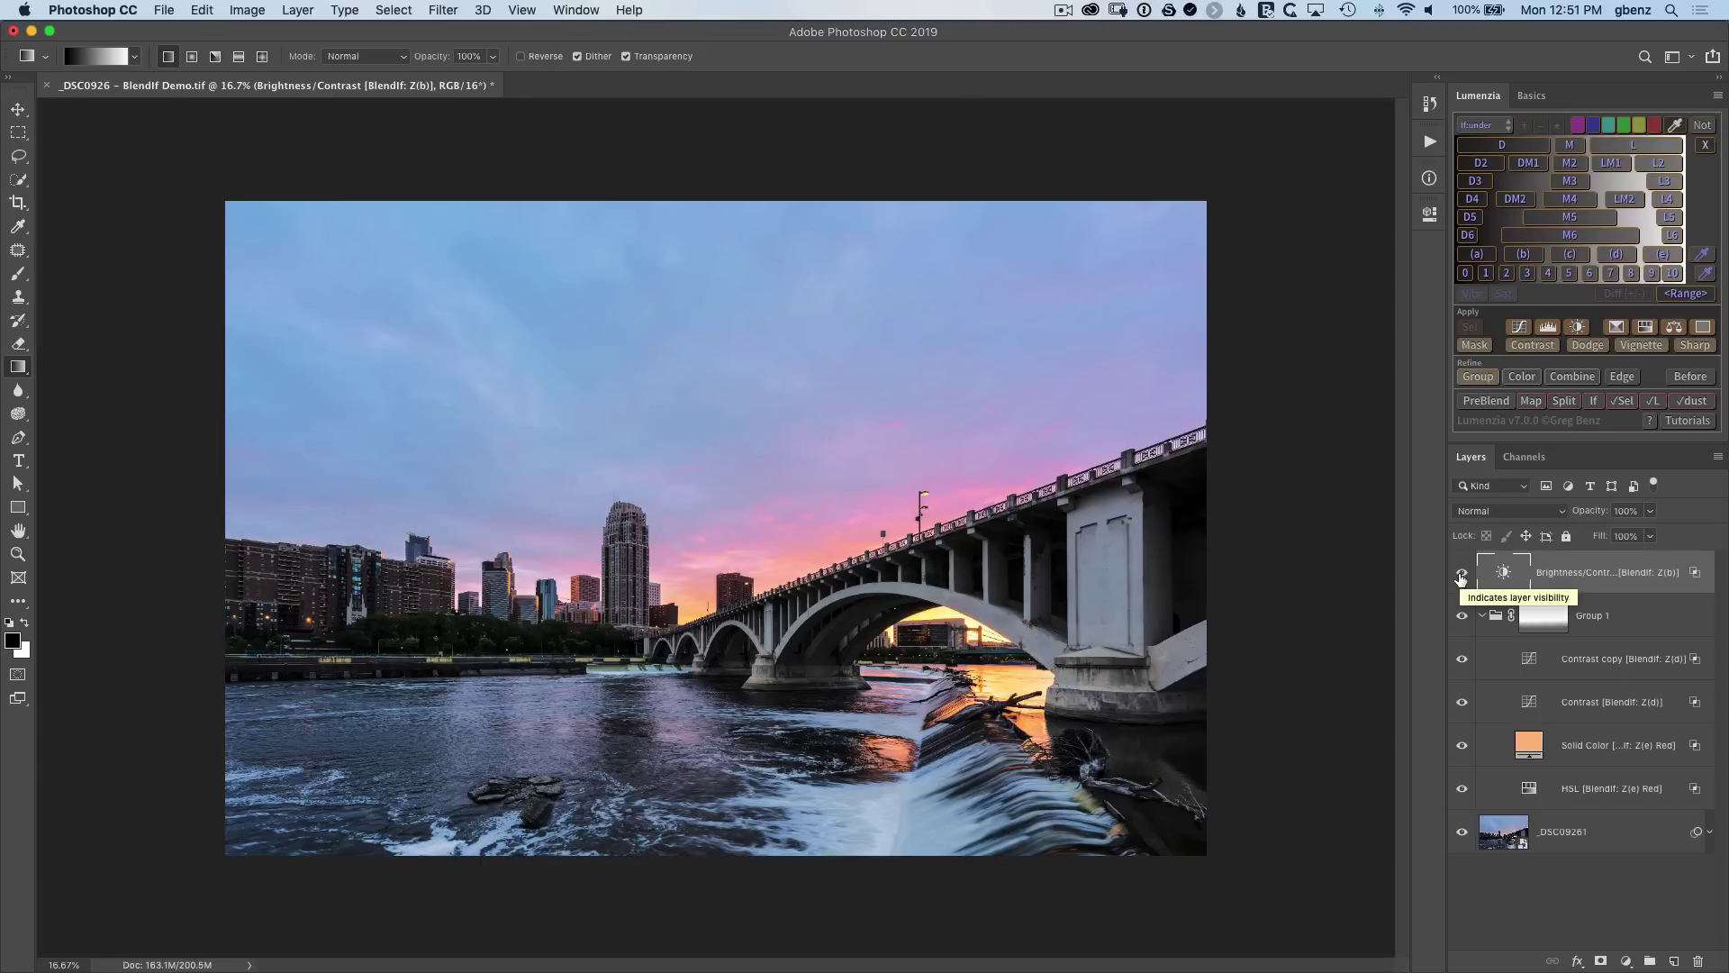
Black out the Brightness/Contrast mask, test painting it back with a 700 px white brush, then undo.
click(1474, 345)
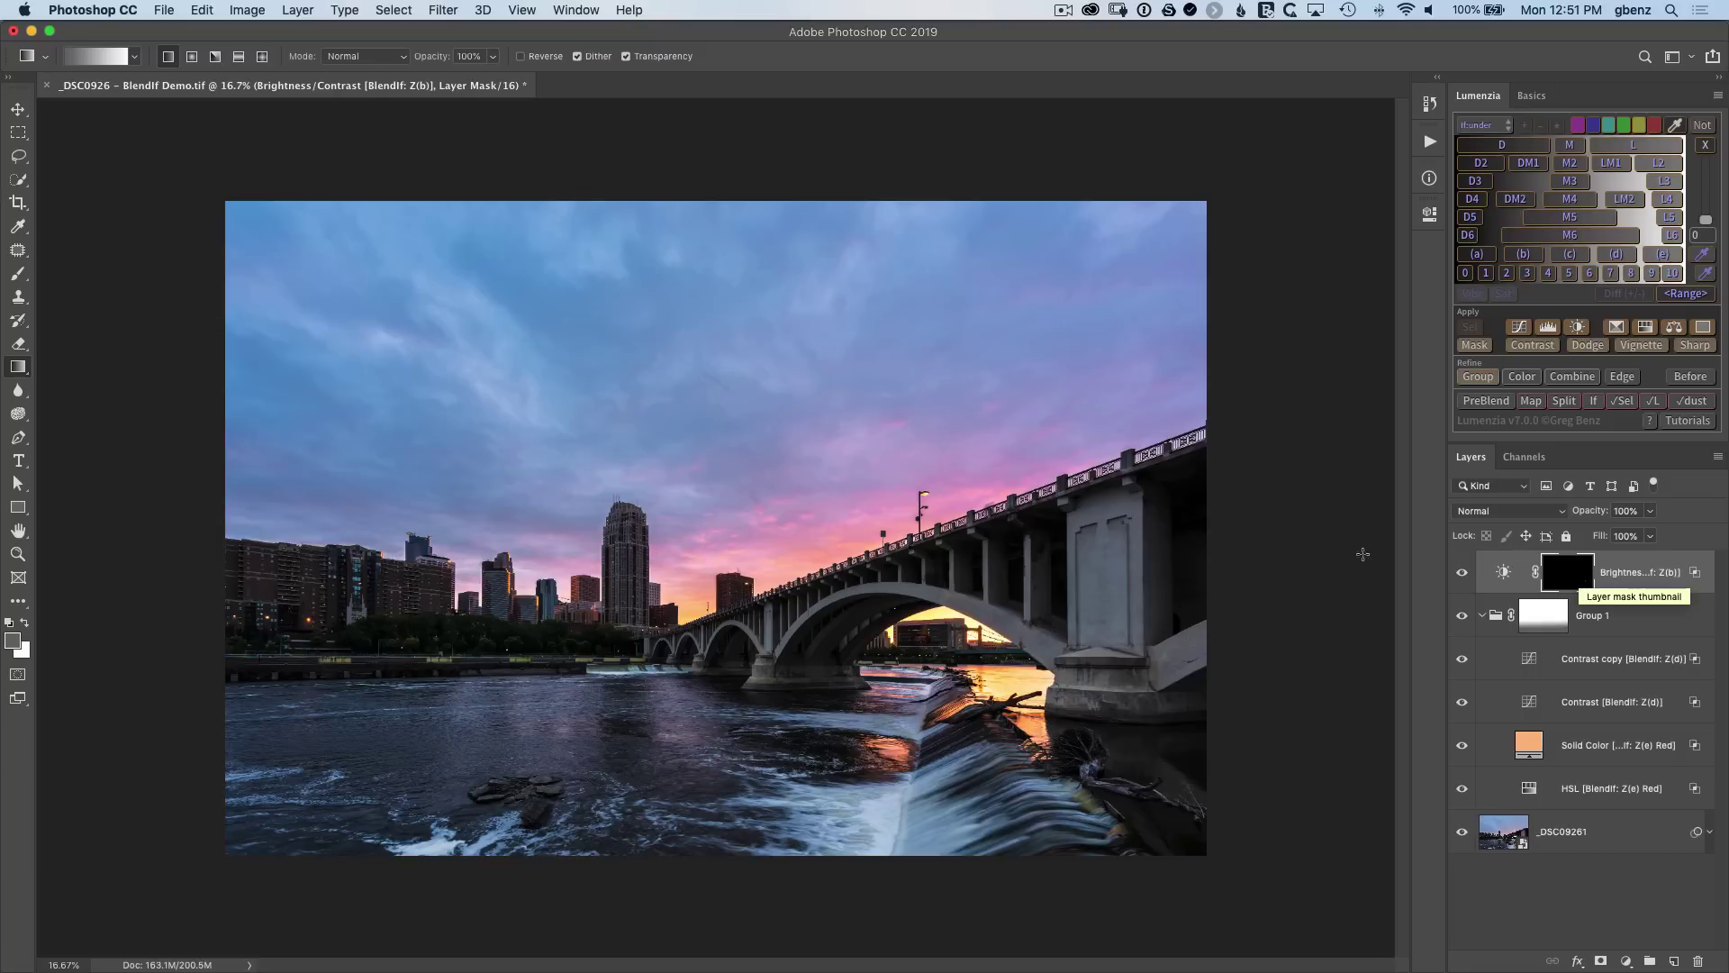
key(b)
key(x)
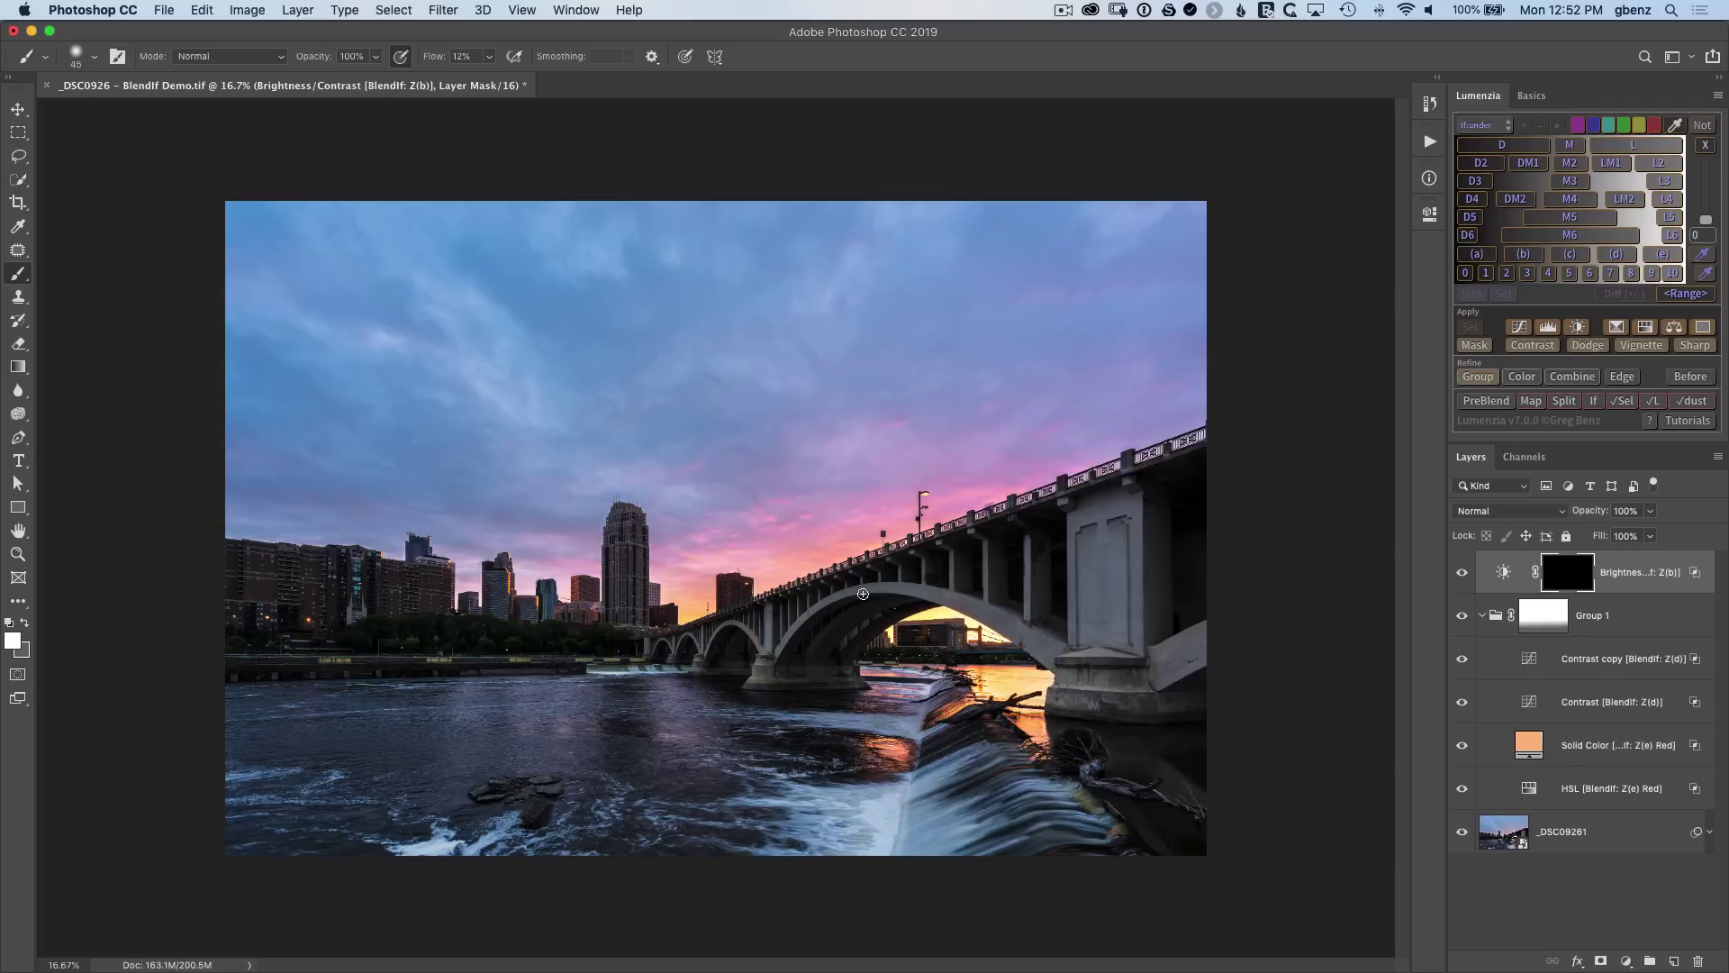
key(bracketright)
key(bracketright)
key(bracketright)
key(bracketright)
key(bracketright)
key(bracketright)
key(bracketright)
key(bracketright)
key(bracketright)
key(bracketright)
key(bracketright)
key(bracketright)
key(bracketright)
key(bracketright)
mouse_move(1026, 496)
mouse_down()
mouse_move(765, 606)
mouse_move(830, 589)
mouse_move(684, 582)
mouse_move(720, 541)
mouse_up()
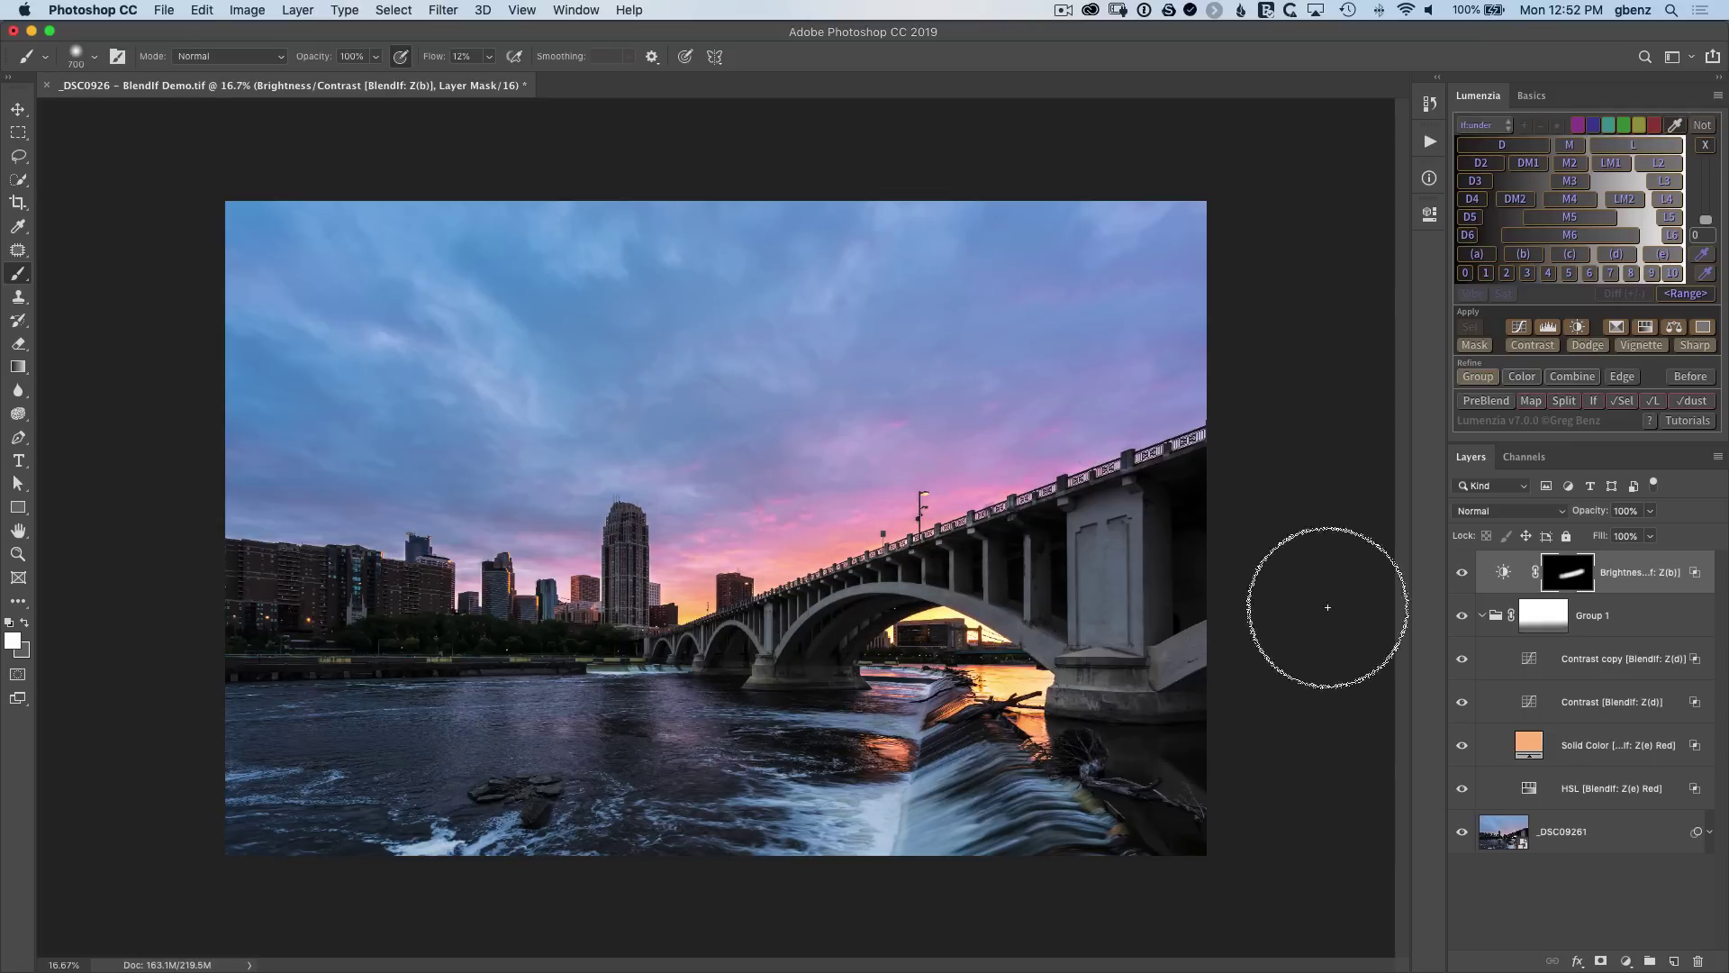
click(1462, 577)
click(1462, 576)
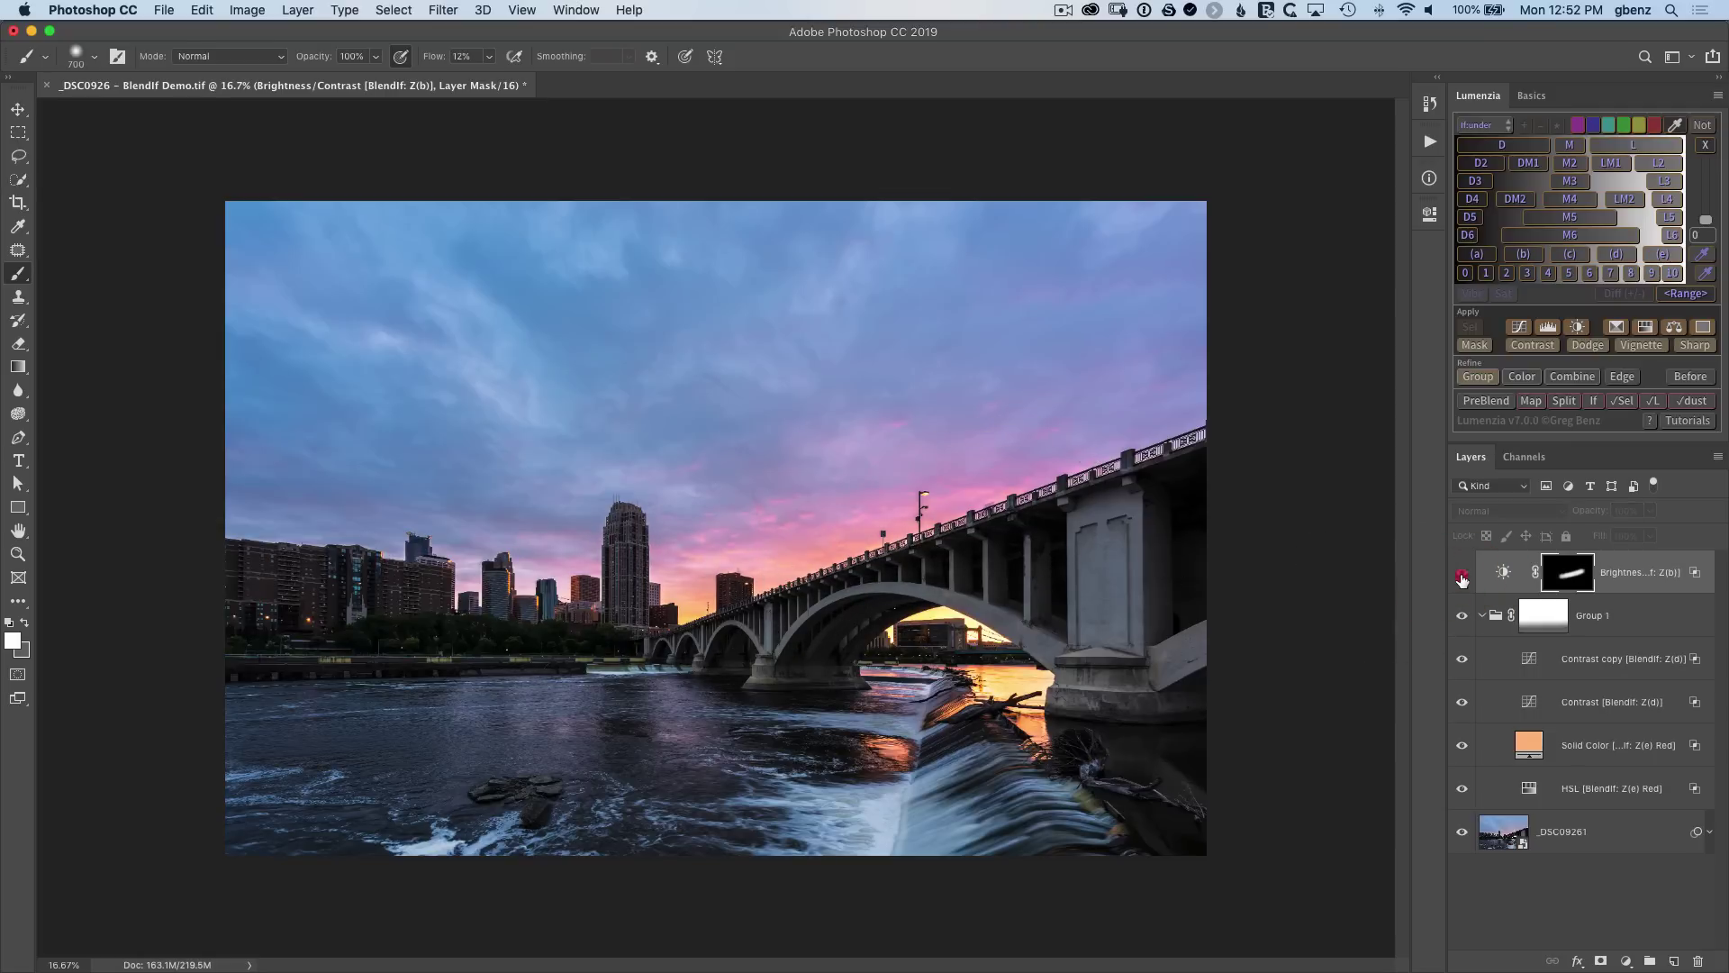
click(1462, 576)
click(1462, 577)
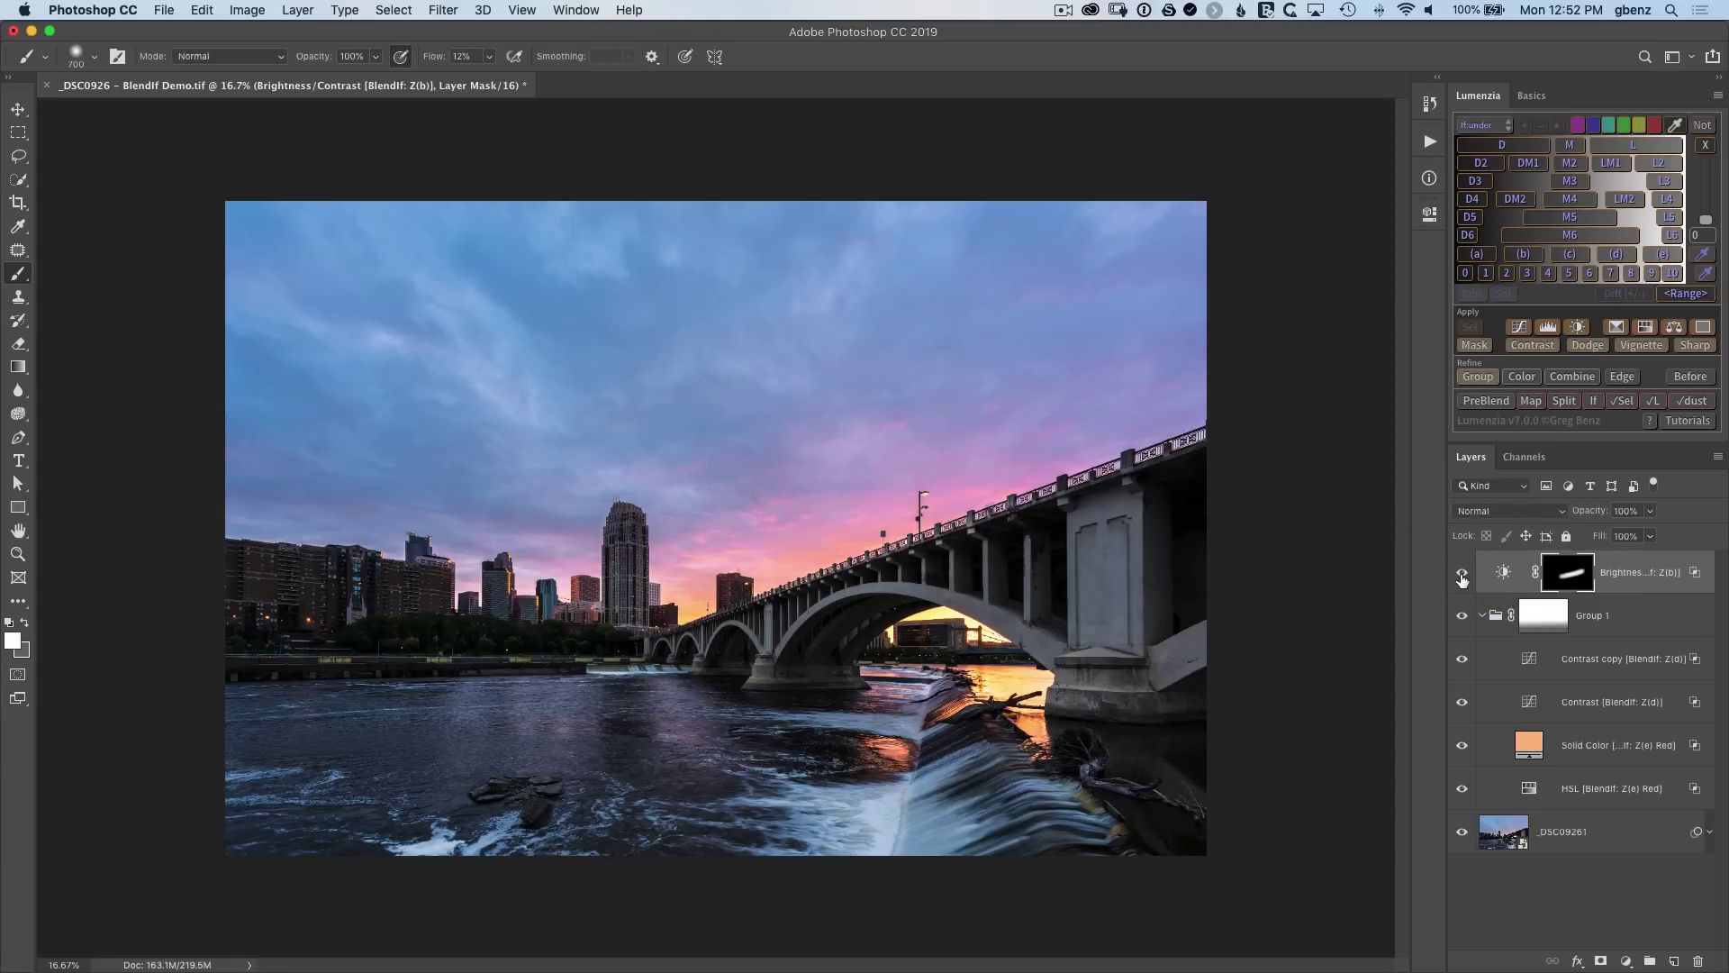
key(super+z)
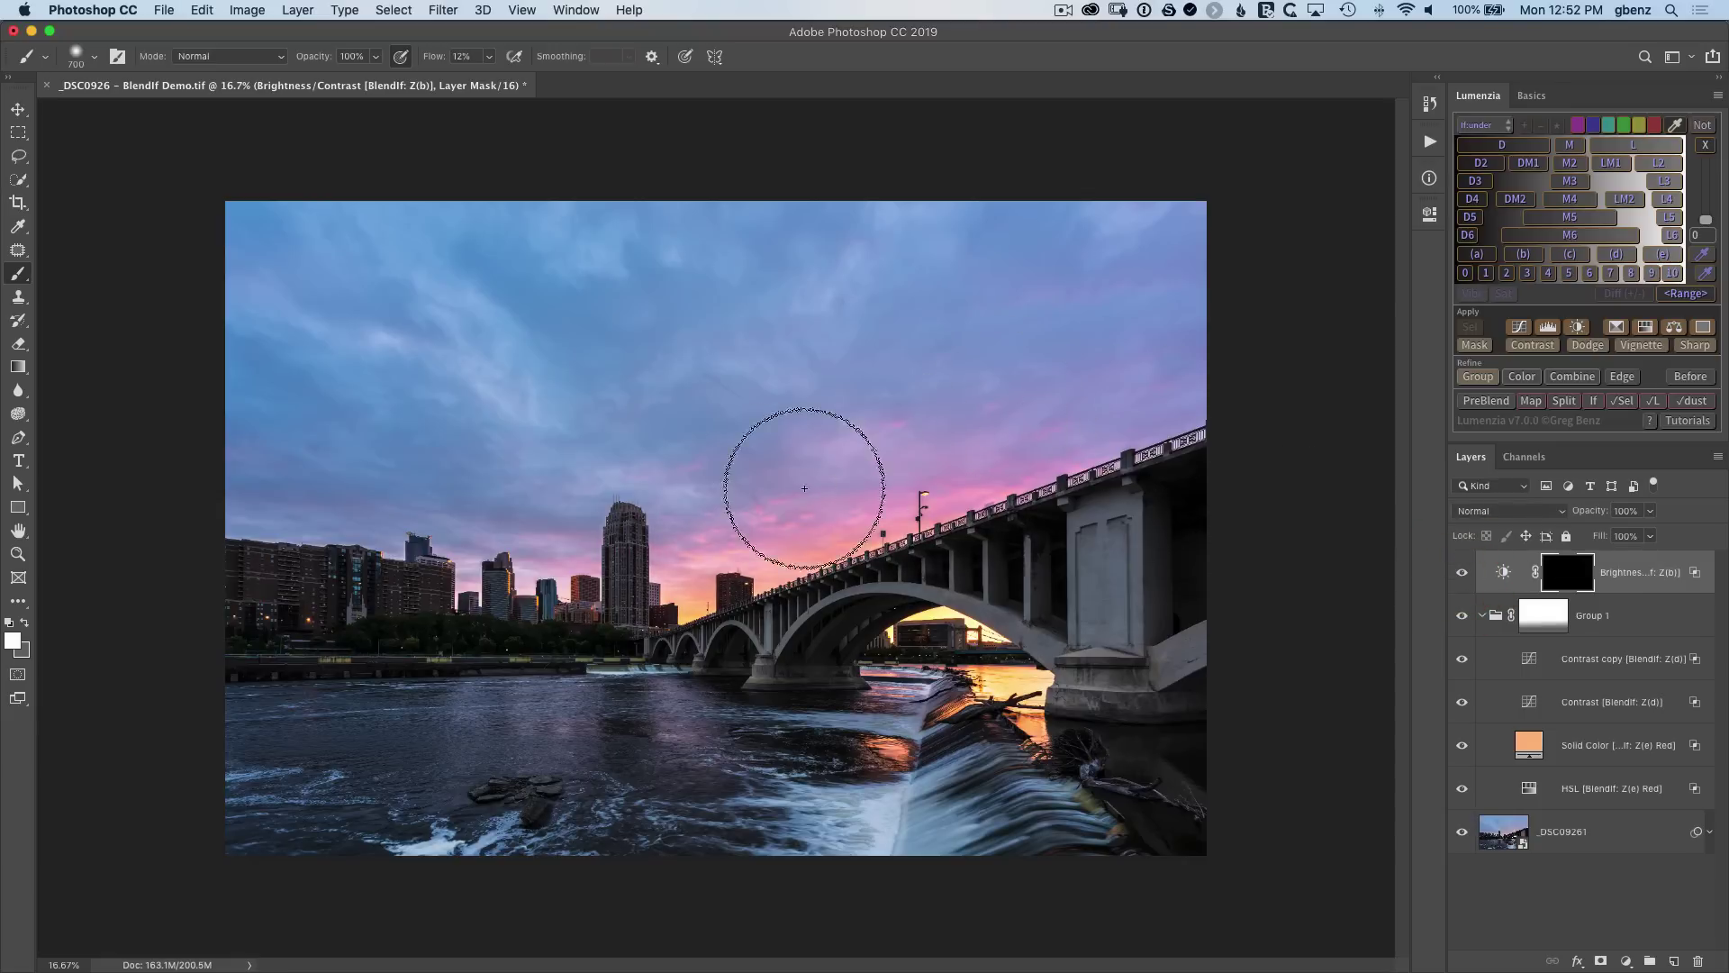
Quick-select the sky, invert the selection, and contract and feather it by 5 pixels in Lumenzia Basics.
key(w)
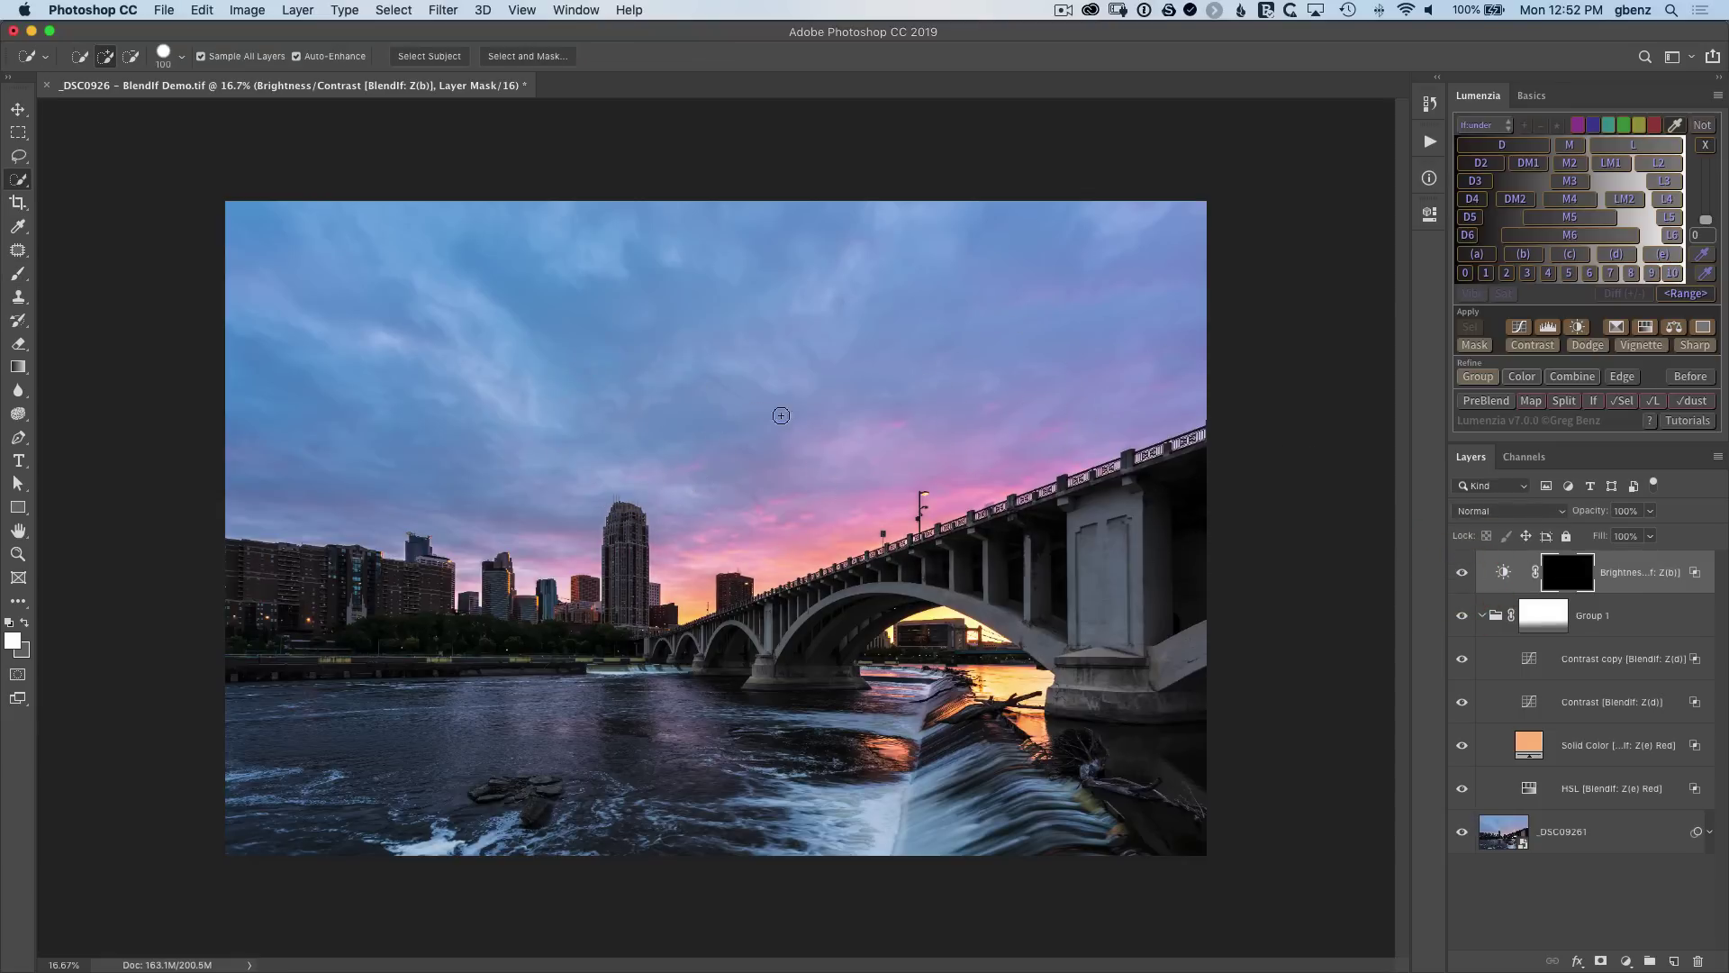
click(543, 329)
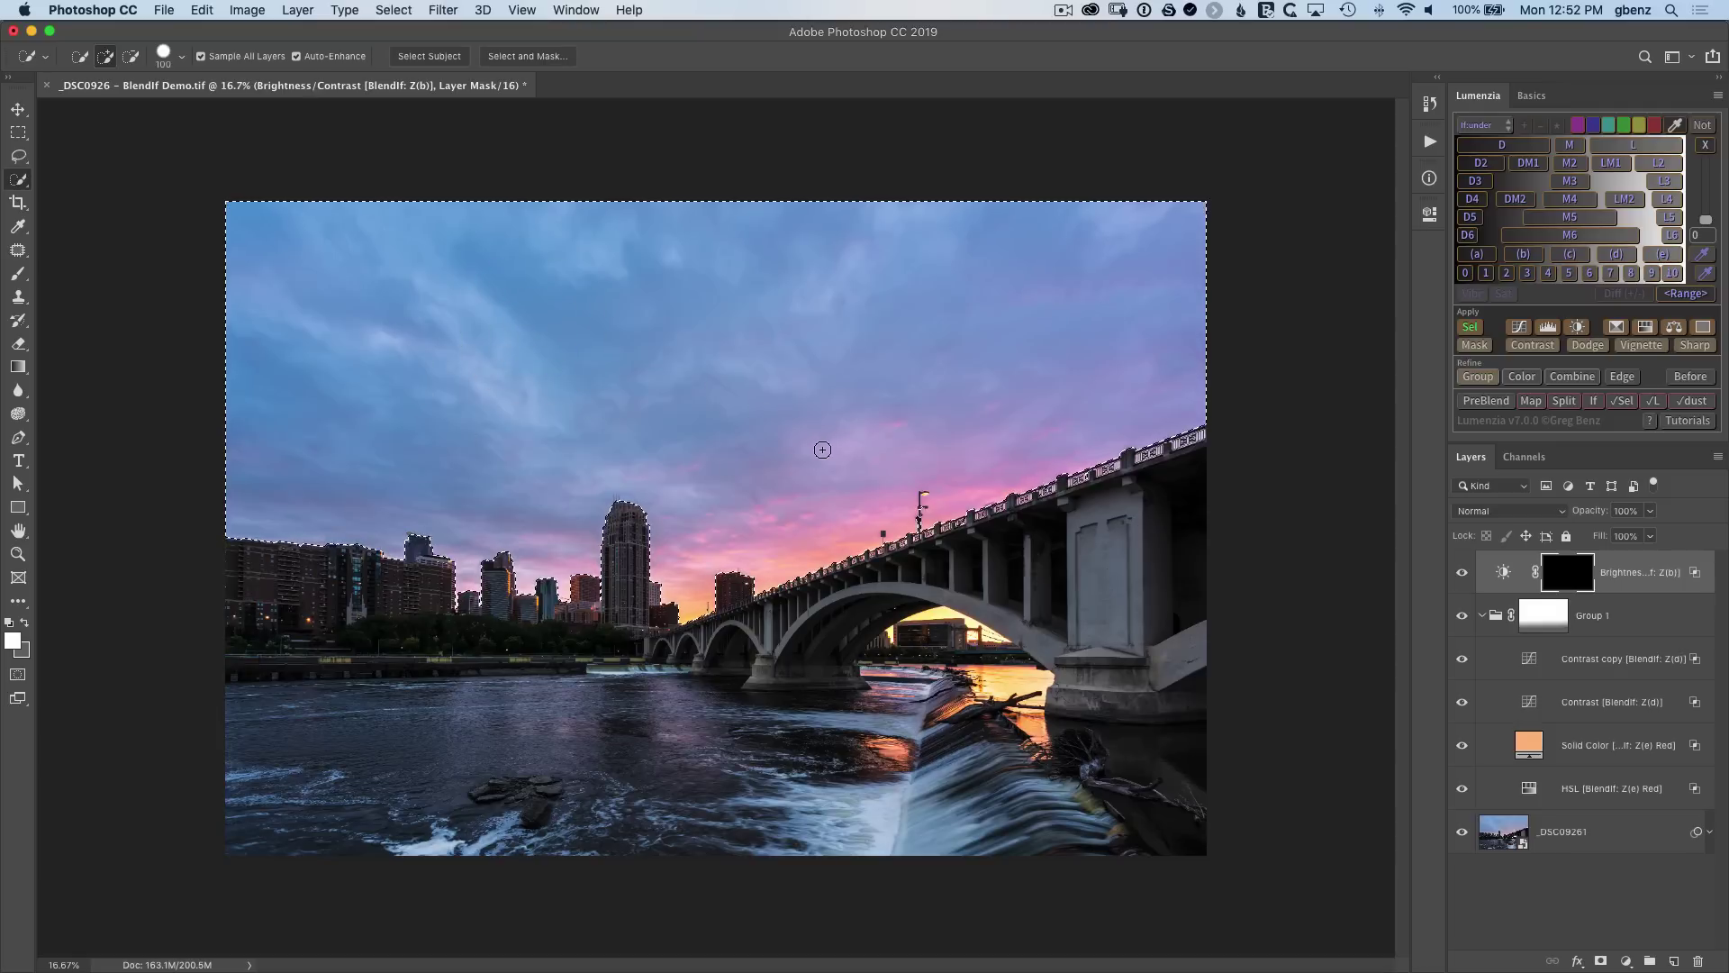
click(1540, 97)
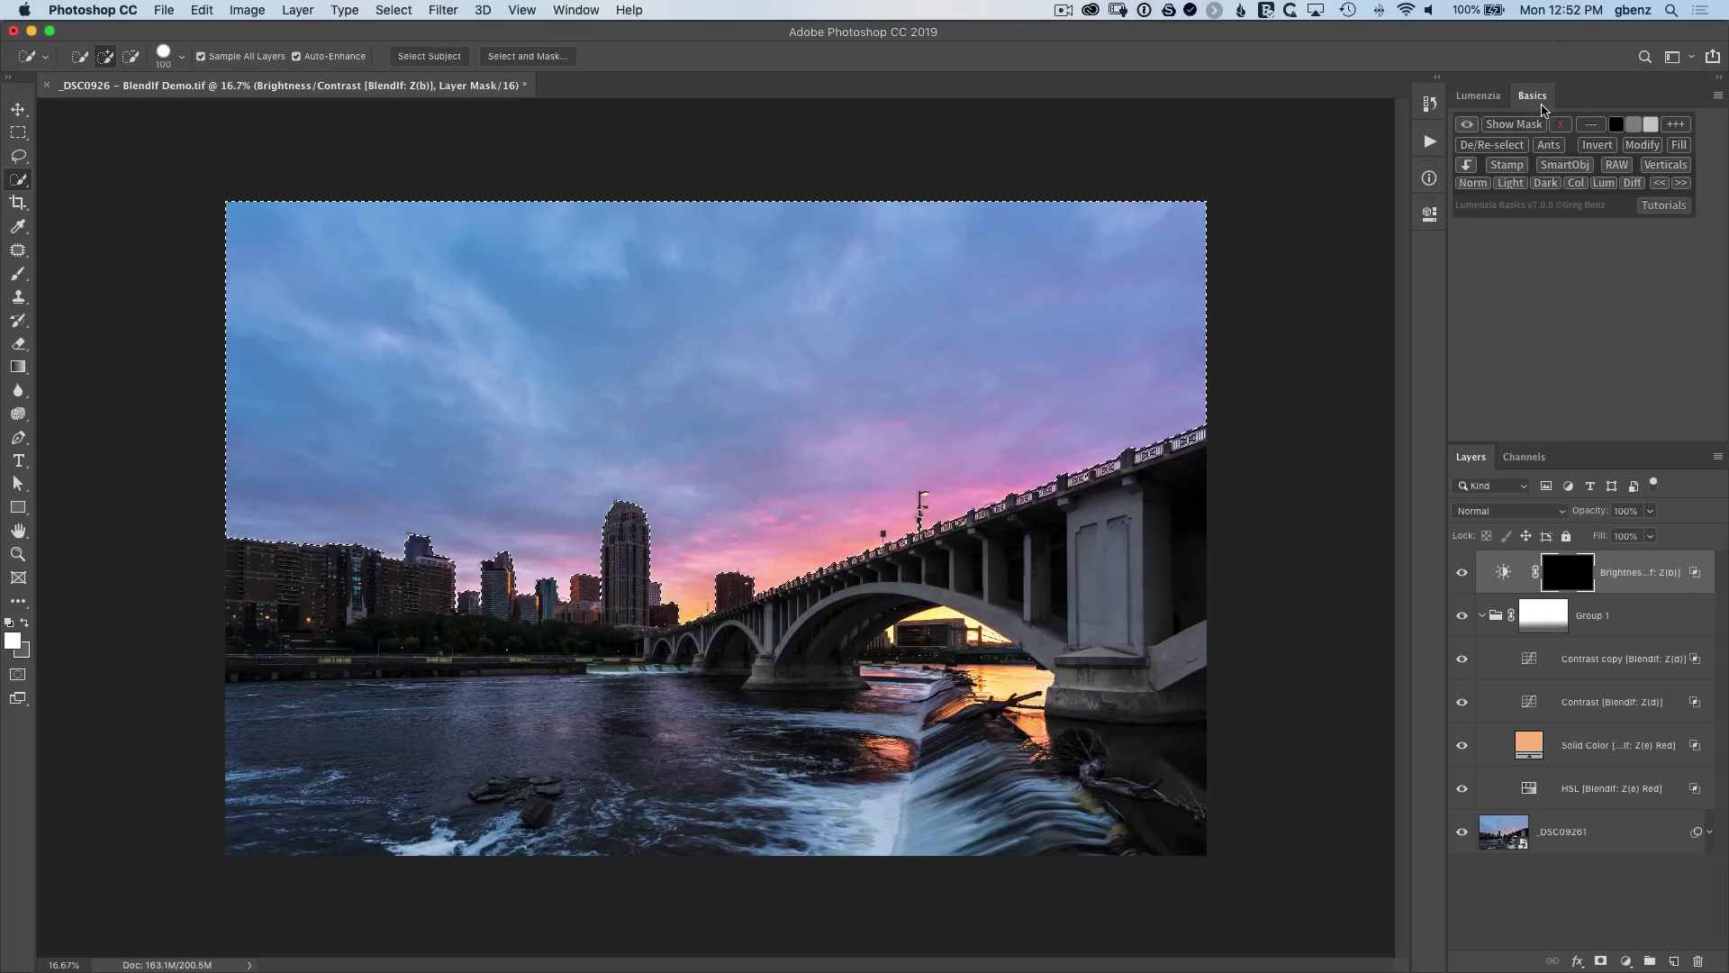
click(1597, 145)
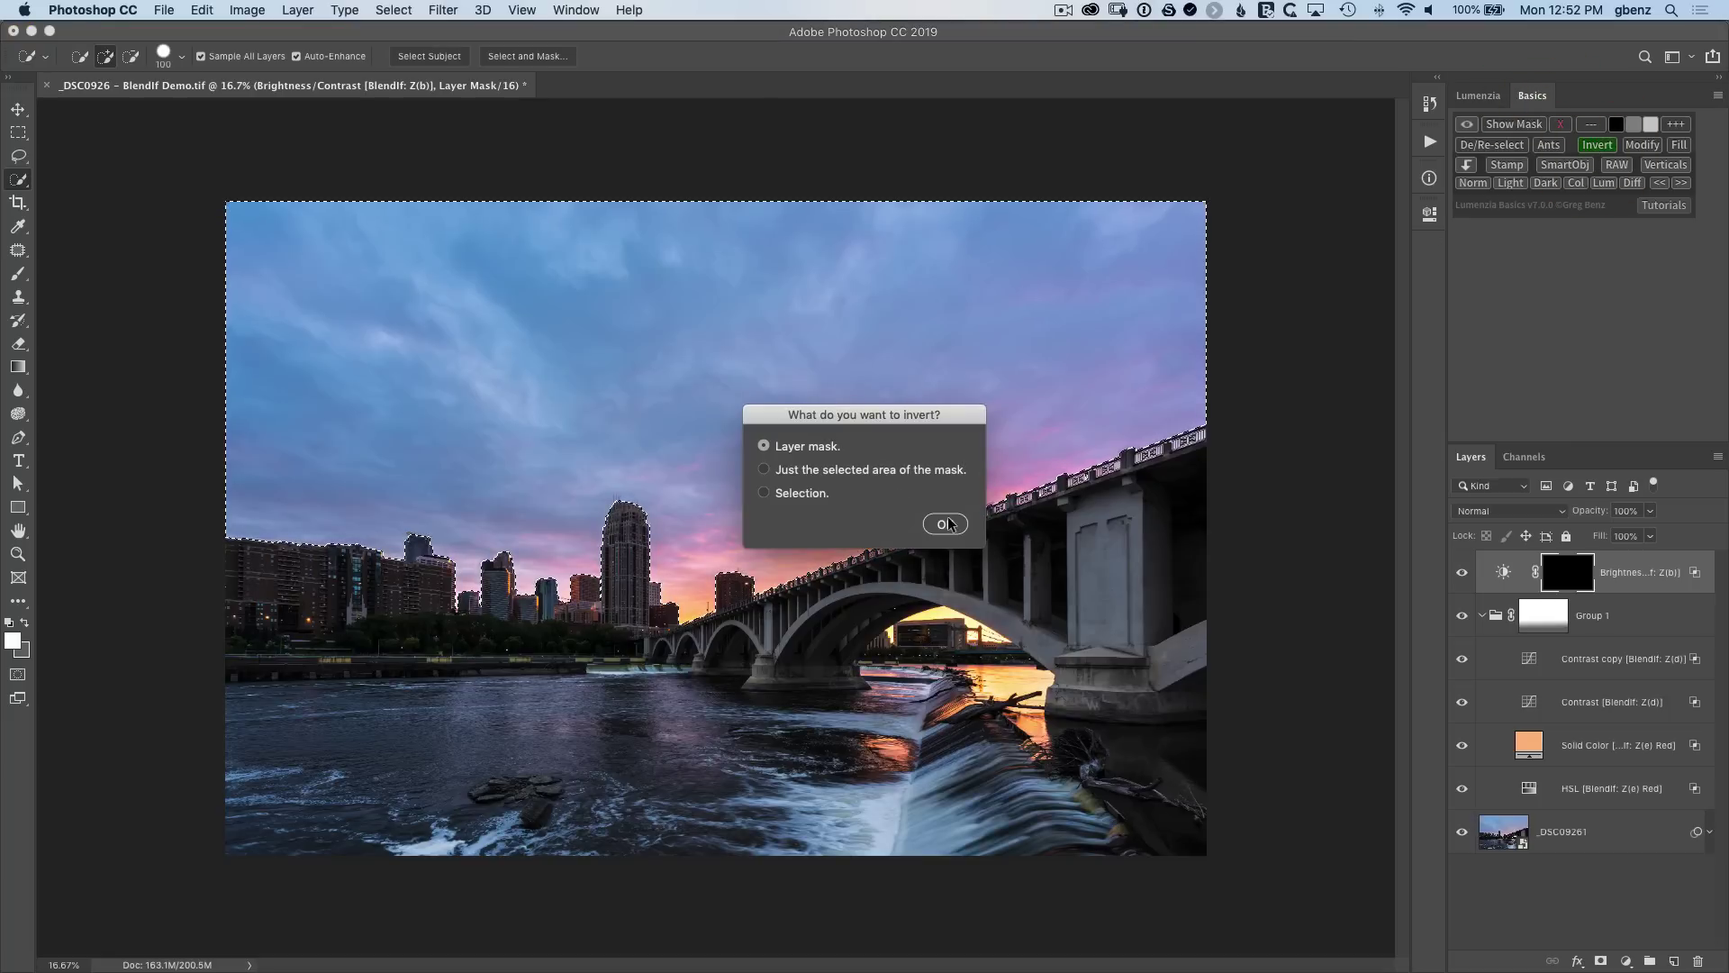
click(803, 493)
click(945, 525)
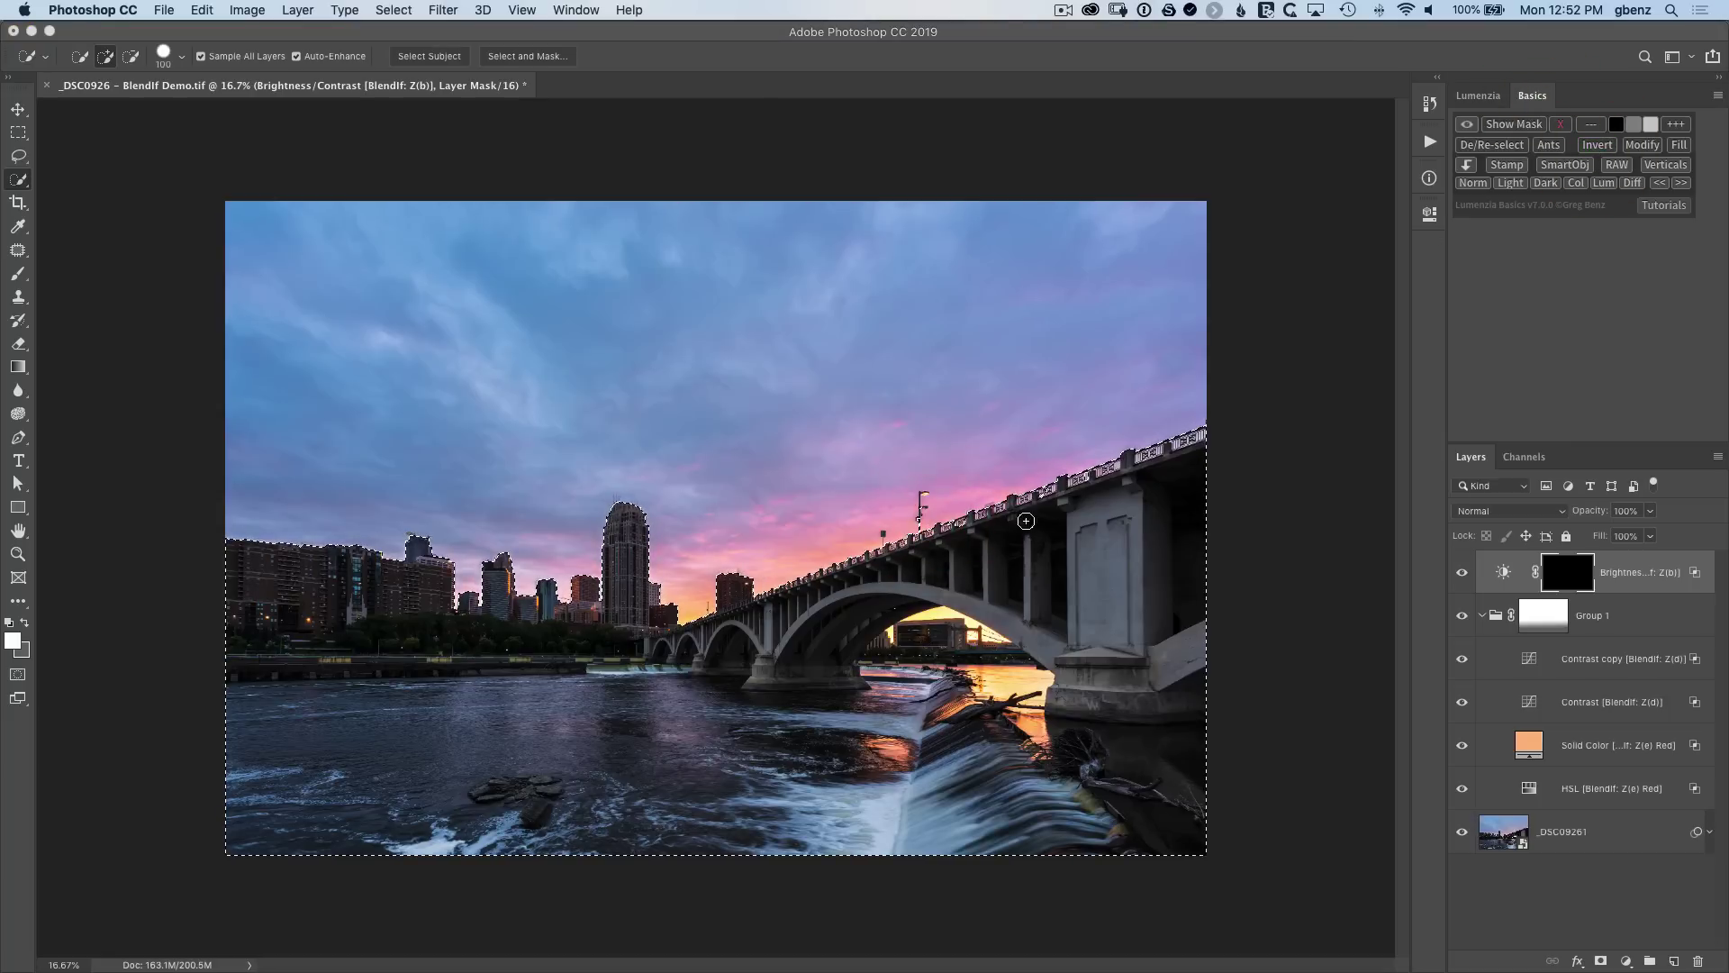
click(1635, 149)
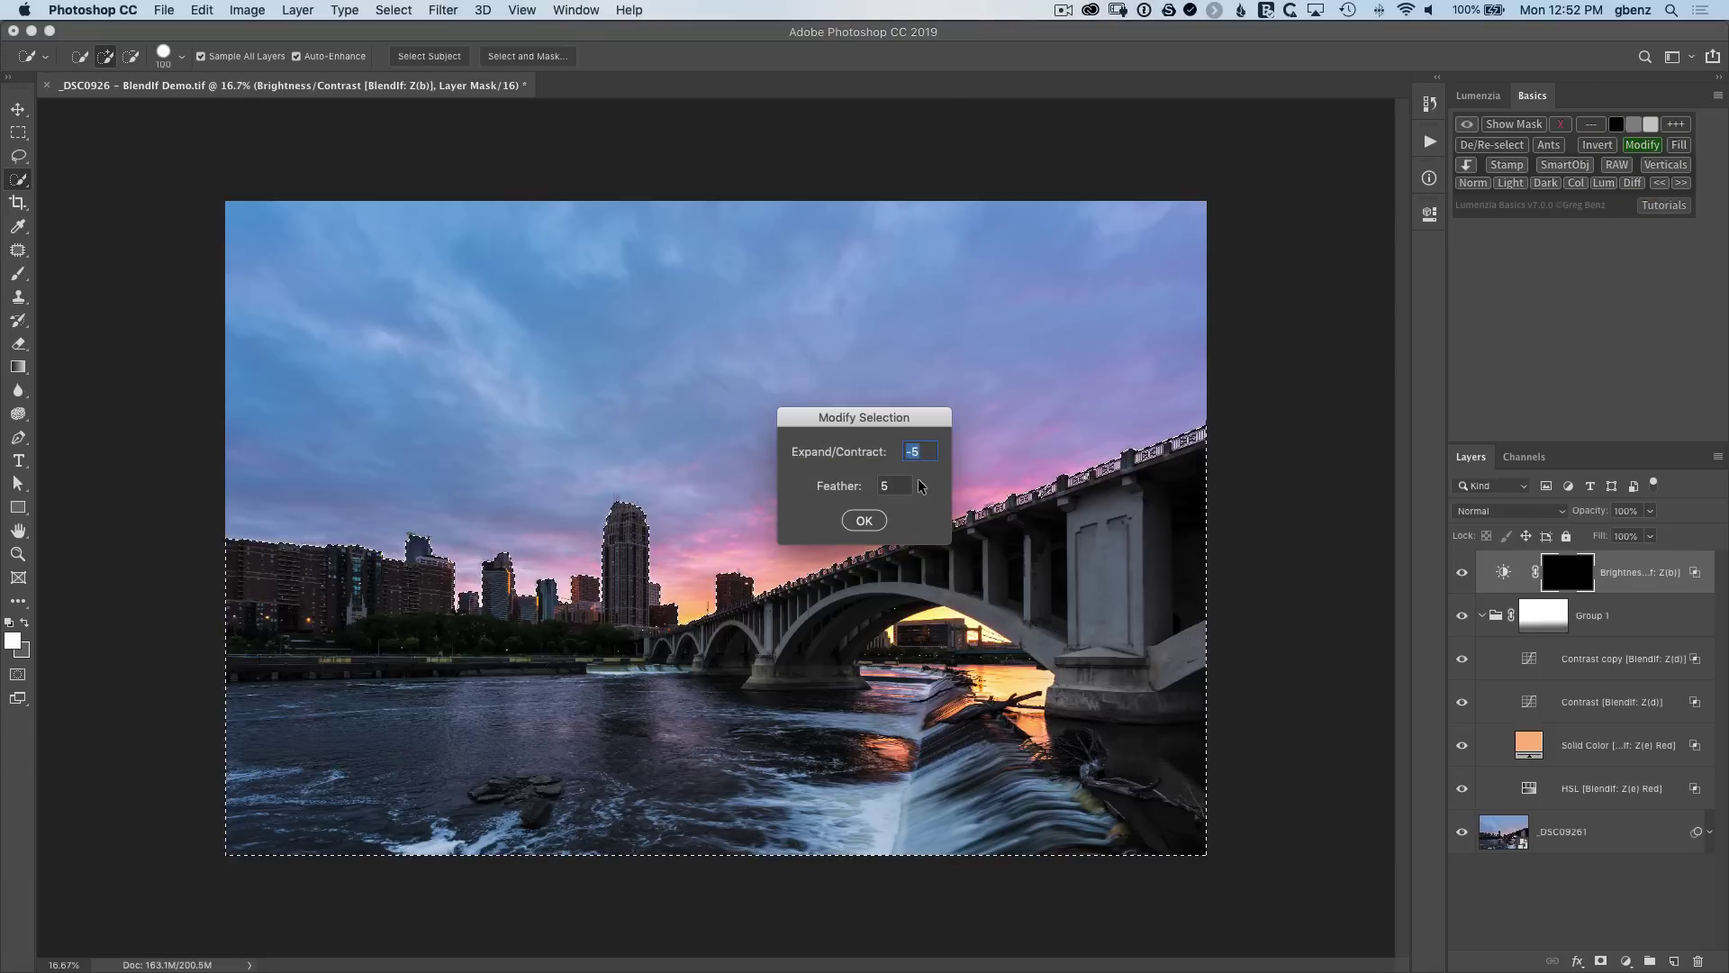
click(861, 522)
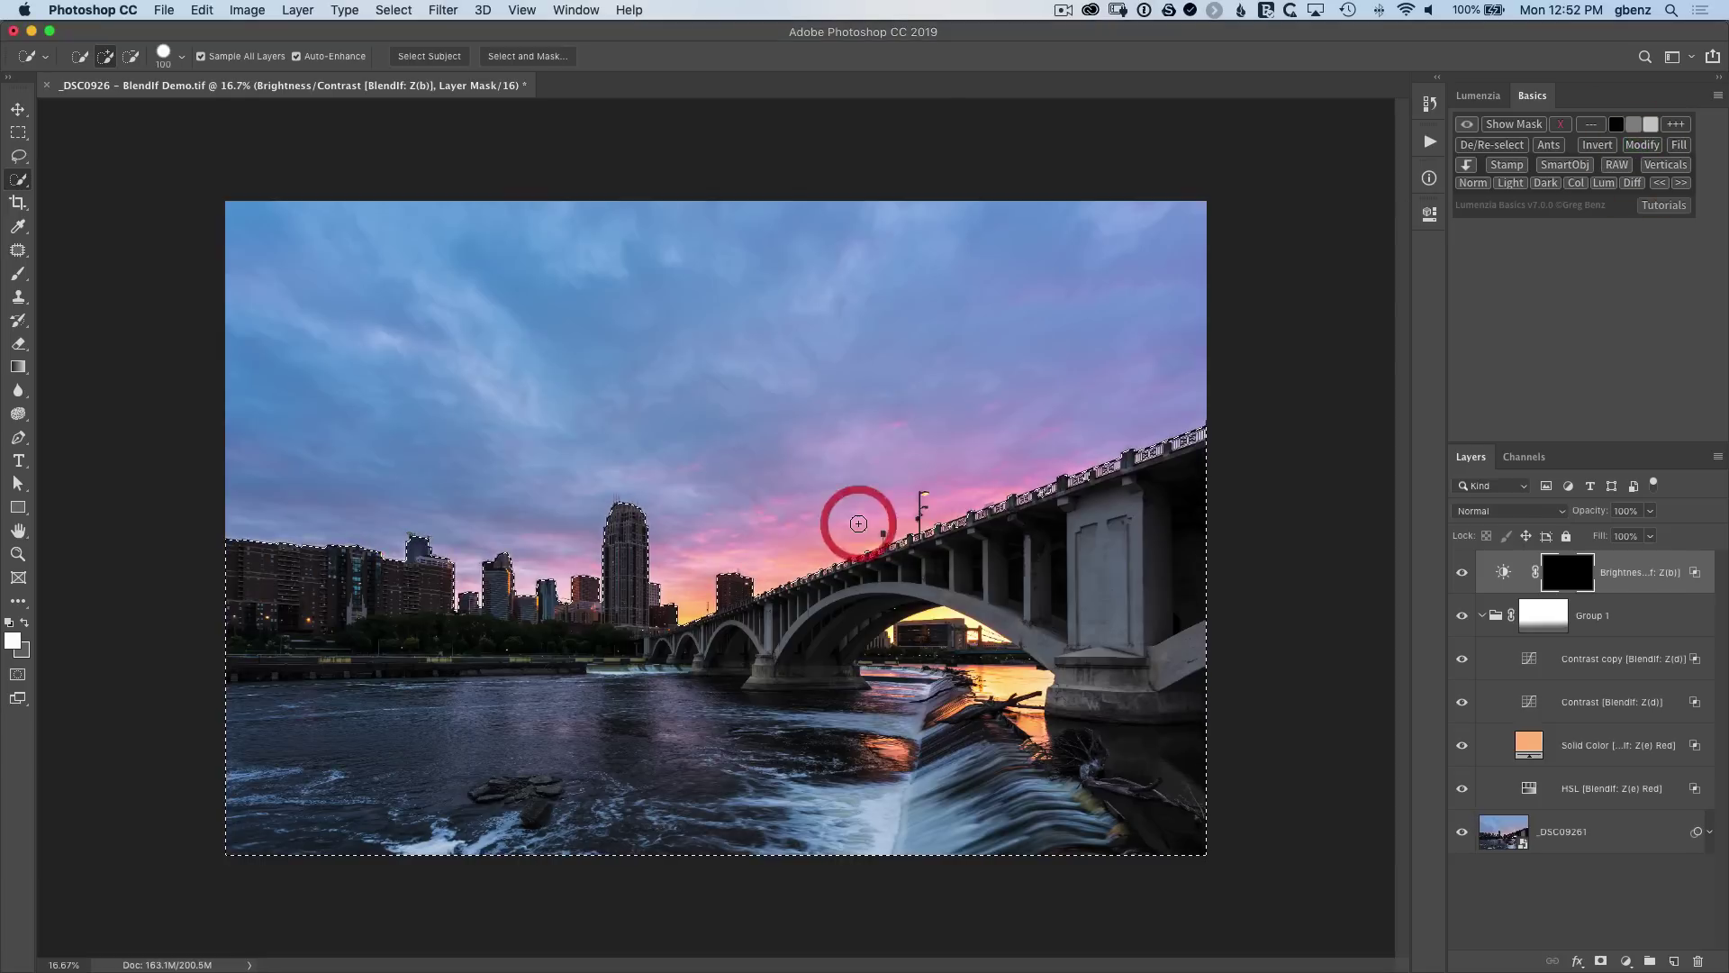
Discard the trial selection and enlarge the Quick Selection brush to 1100 pixels.
click(1492, 145)
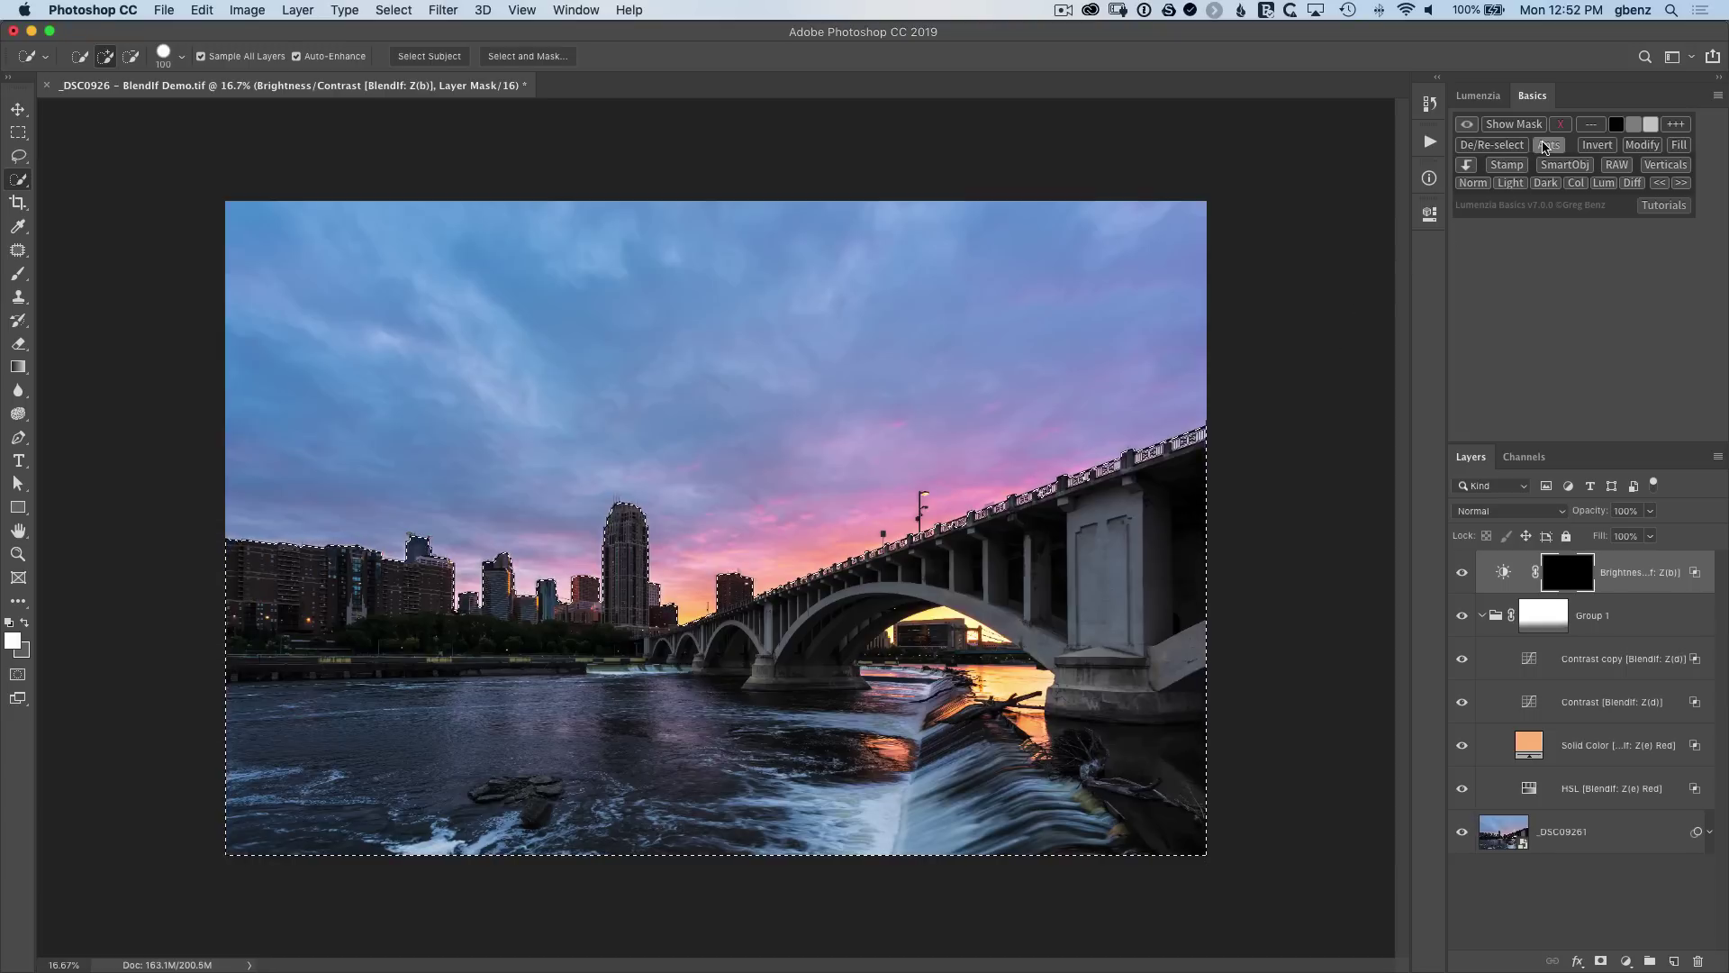
click(1479, 97)
key(bracketright)
key(bracketright)
key(bracketright)
key(bracketright)
key(bracketright)
key(bracketright)
key(bracketright)
key(bracketright)
key(bracketright)
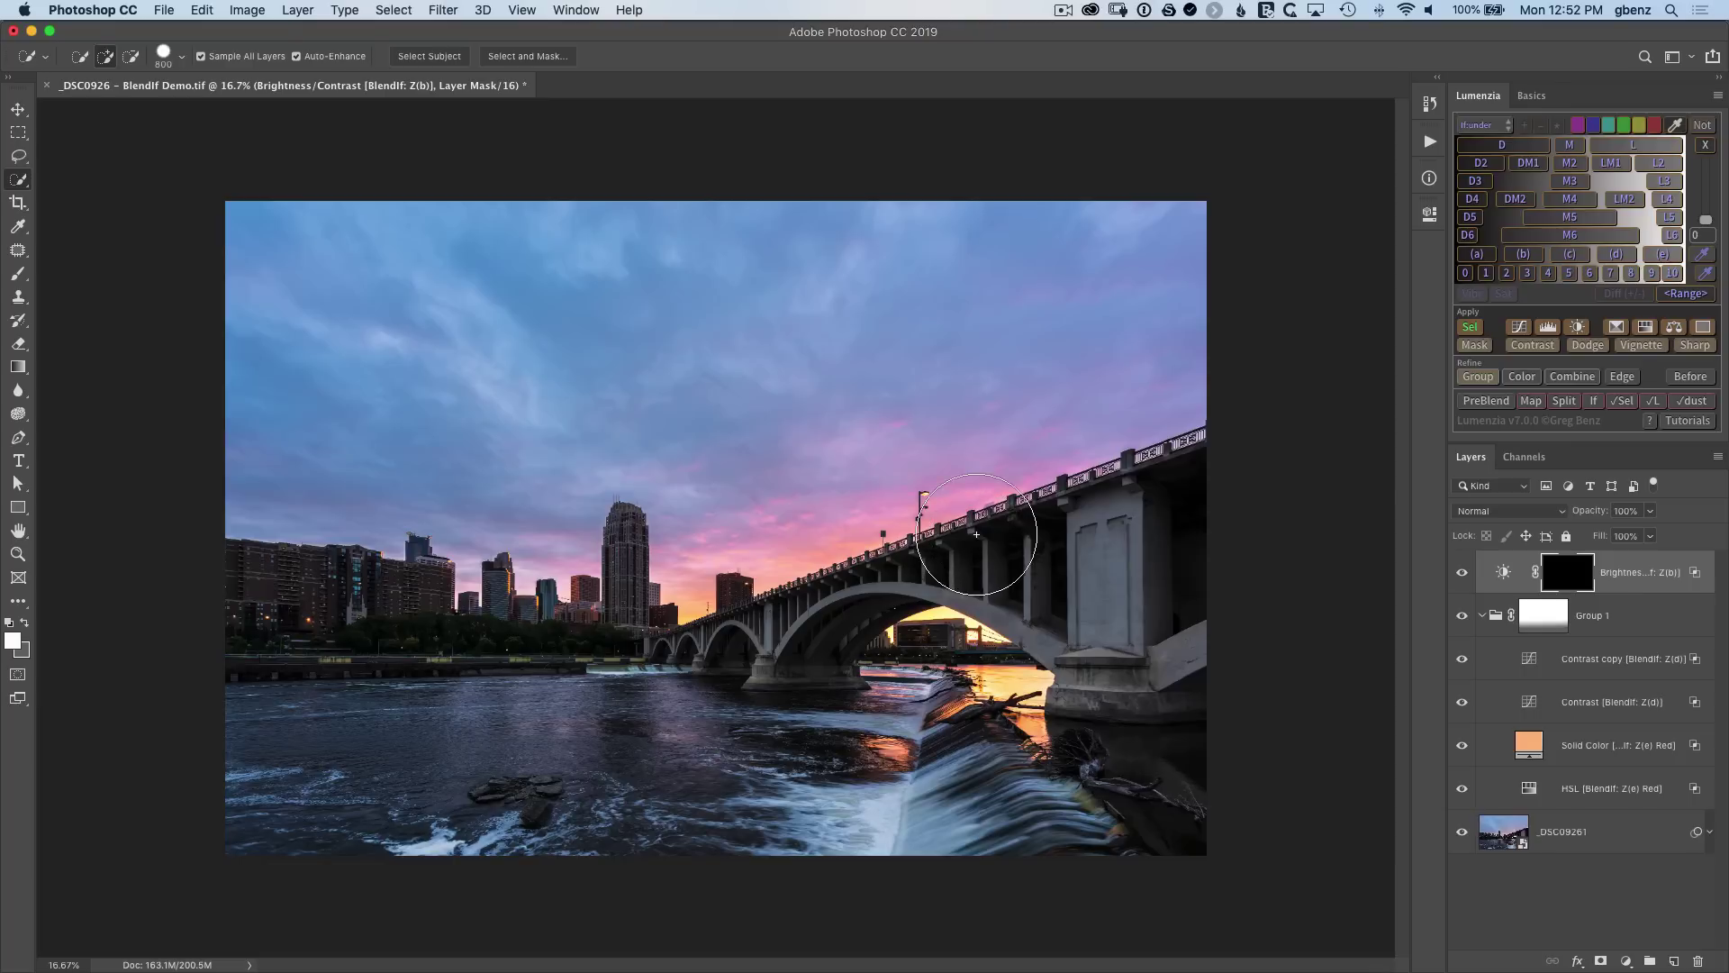
key(bracketright)
key(bracketright)
key(bracketright)
key(bracketright)
key(bracketright)
With a 7% flow brush, paint the Brightness/Contrast mask white over the bridge and left-hand buildings.
key(b)
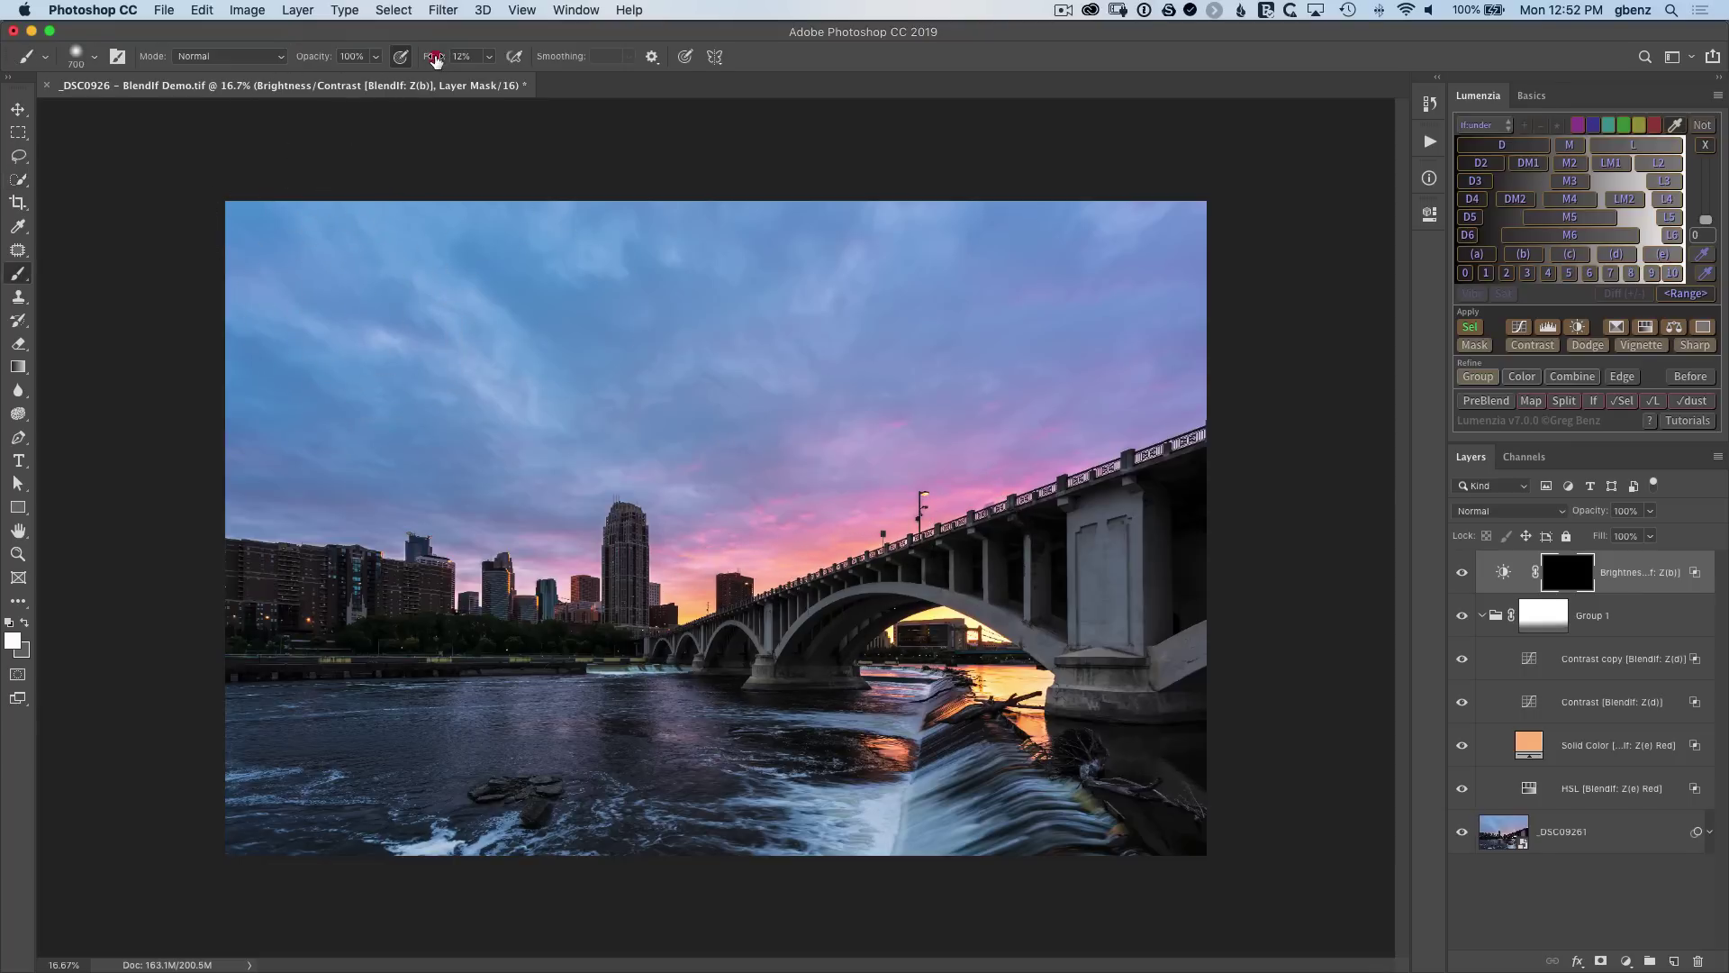
drag(442, 60, 429, 59)
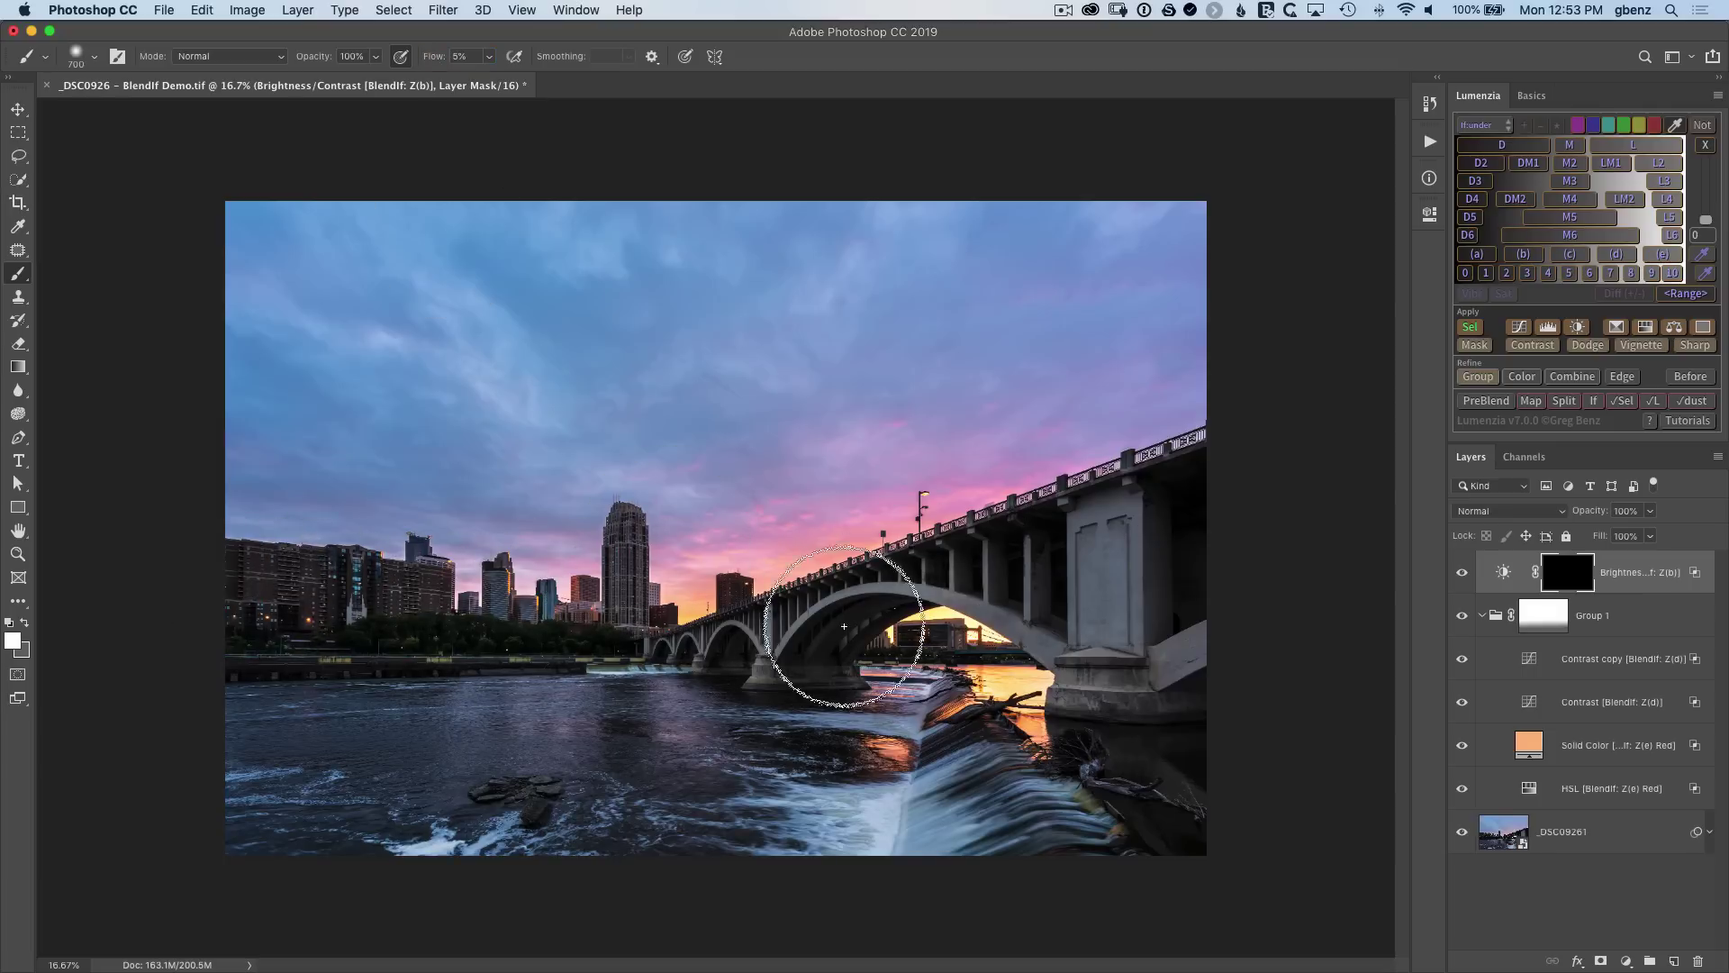
mouse_move(1059, 590)
mouse_down()
mouse_move(1007, 563)
mouse_move(702, 631)
mouse_move(632, 622)
mouse_up()
mouse_move(309, 587)
mouse_down()
mouse_move(386, 609)
mouse_move(262, 598)
mouse_move(792, 637)
mouse_move(1020, 555)
mouse_move(619, 558)
mouse_move(324, 594)
mouse_move(1000, 527)
mouse_move(1000, 556)
mouse_up()
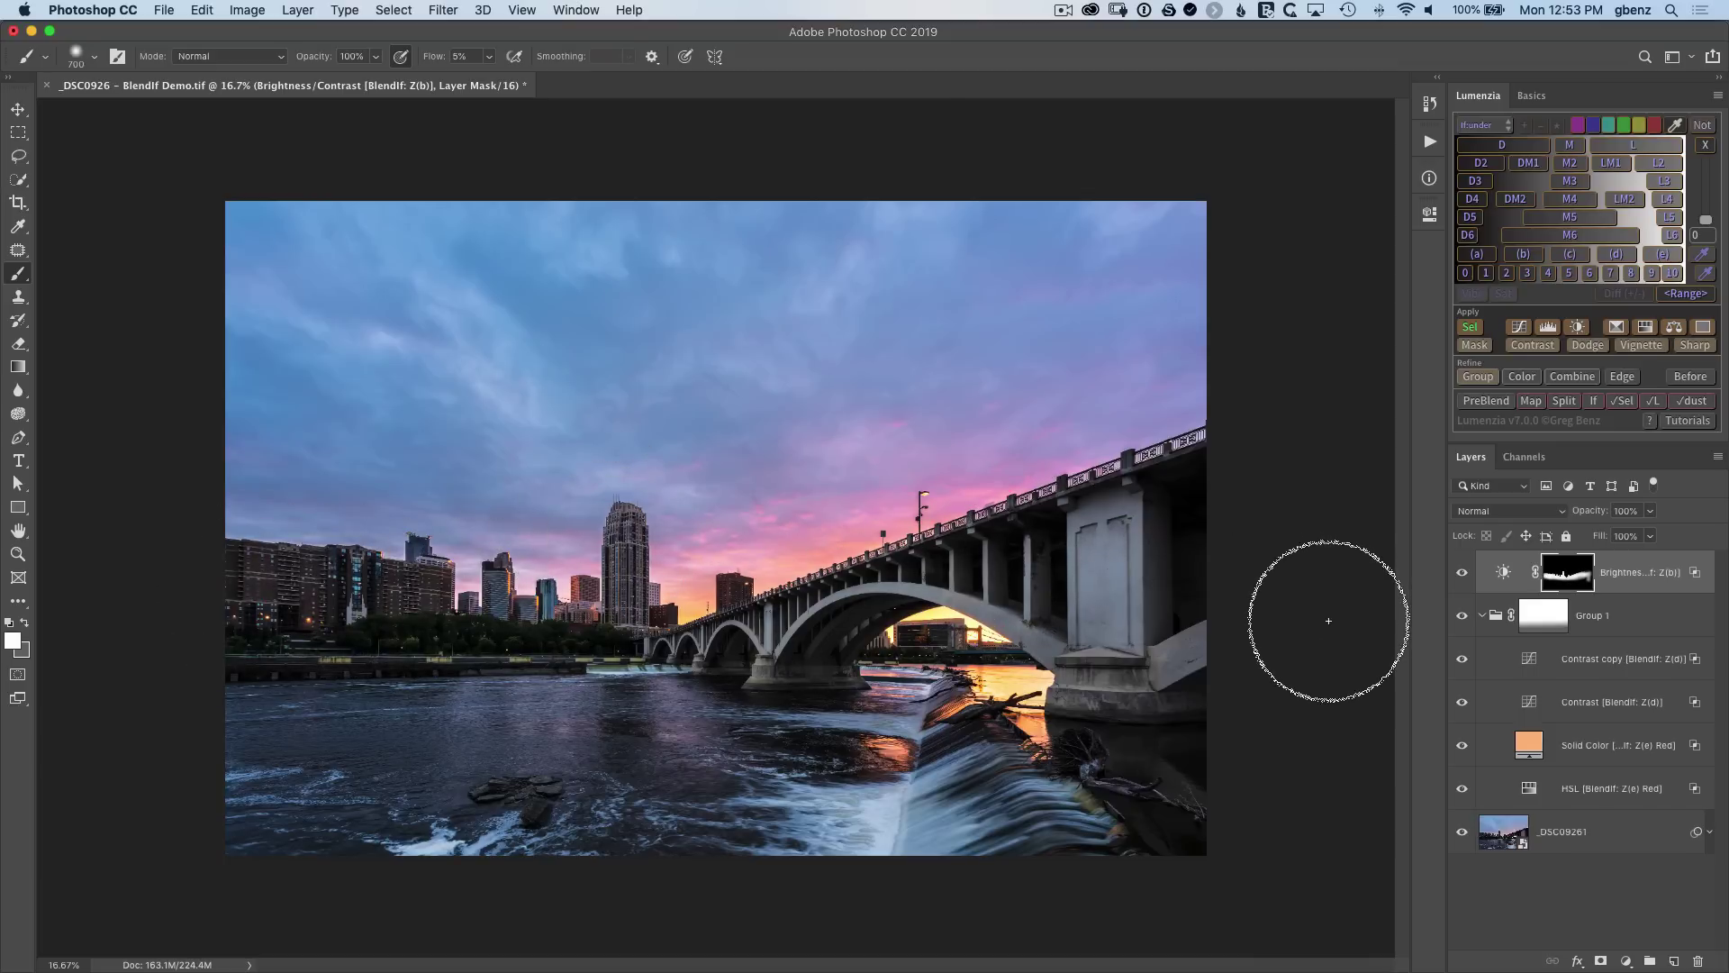
click(1692, 379)
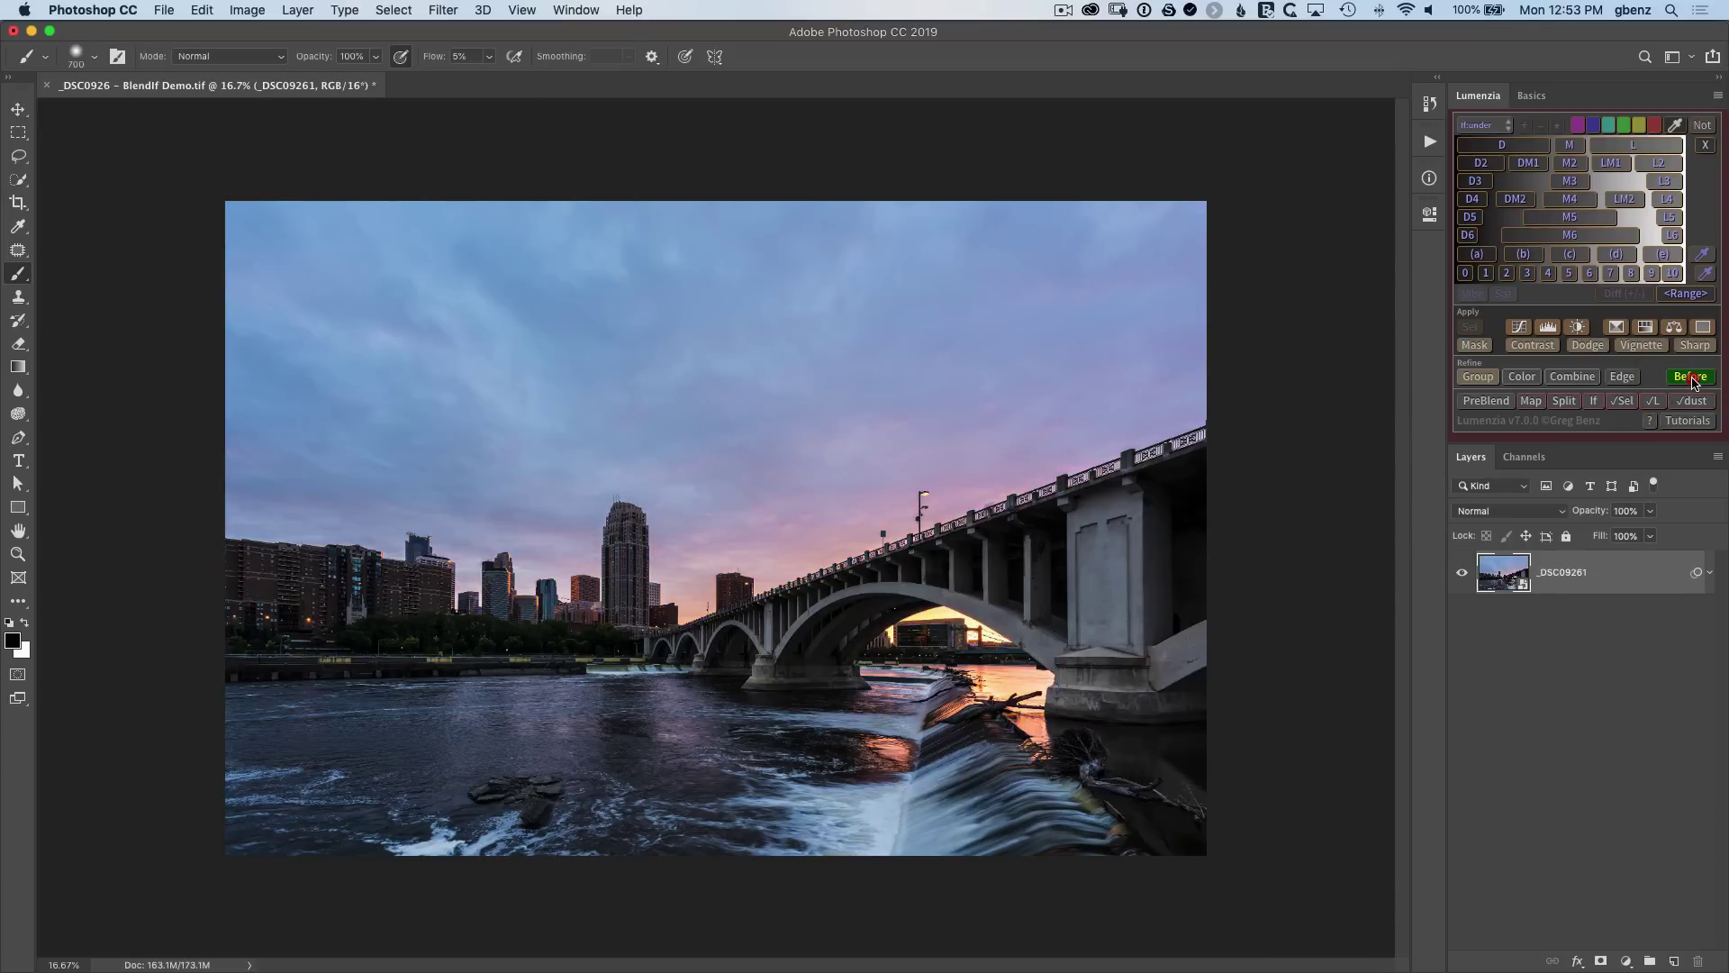
click(1691, 377)
click(1692, 378)
click(1691, 379)
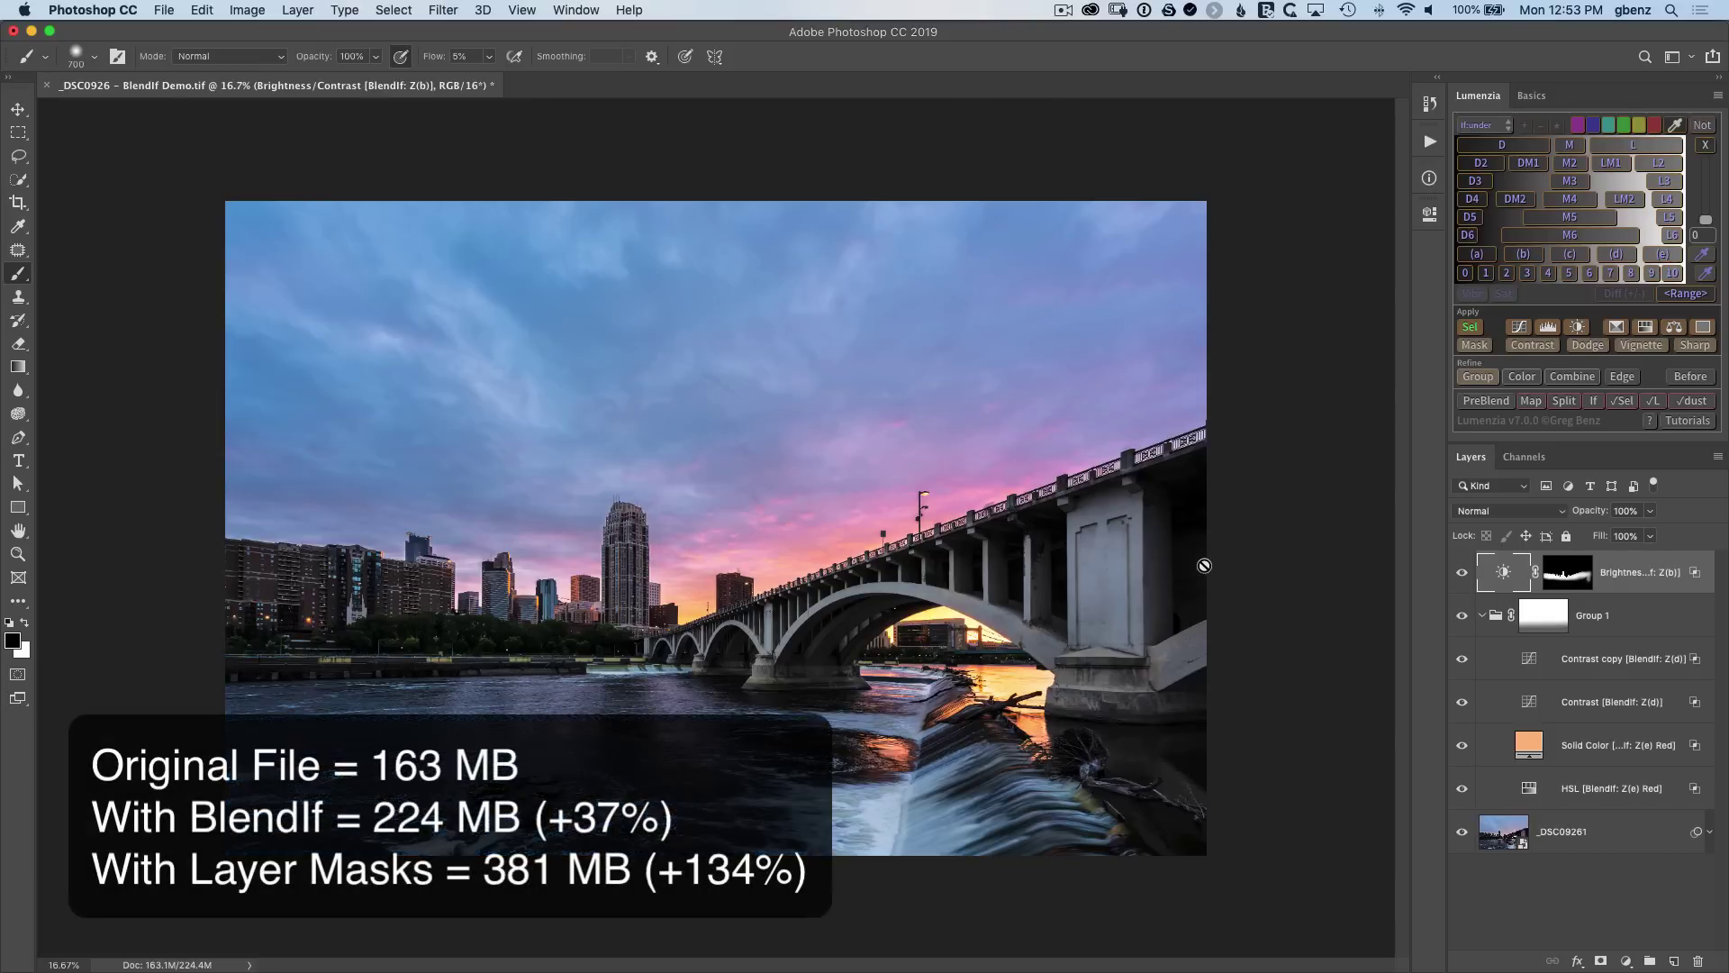
click(1482, 125)
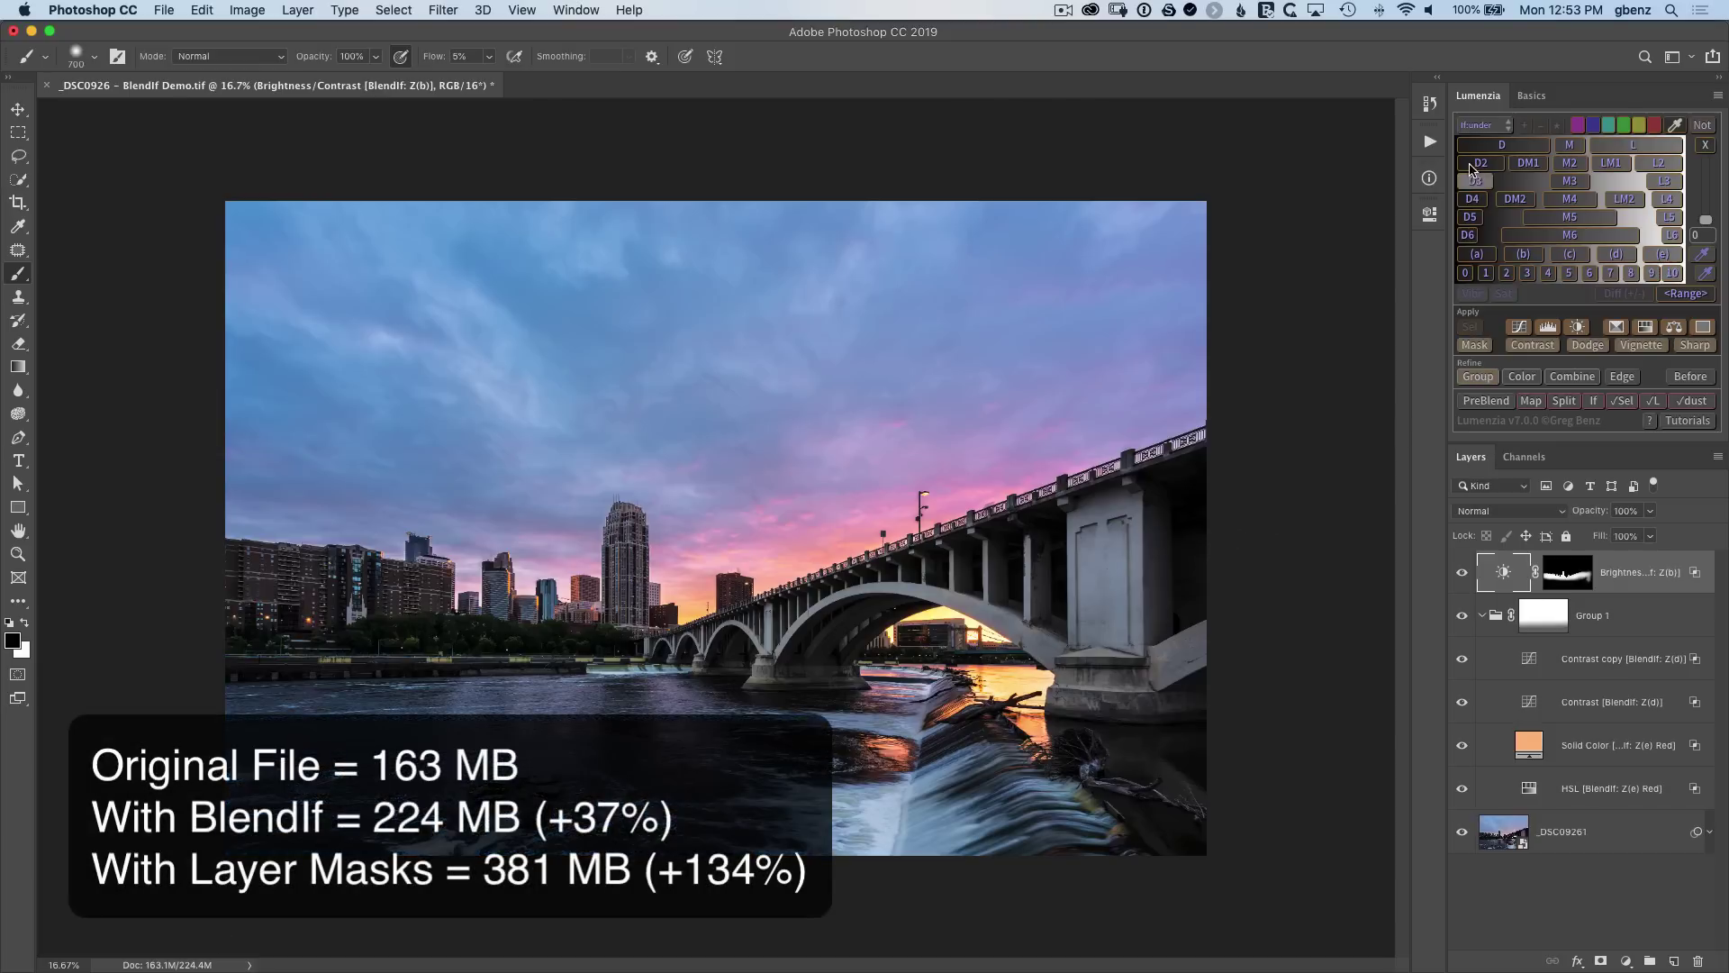
click(1499, 154)
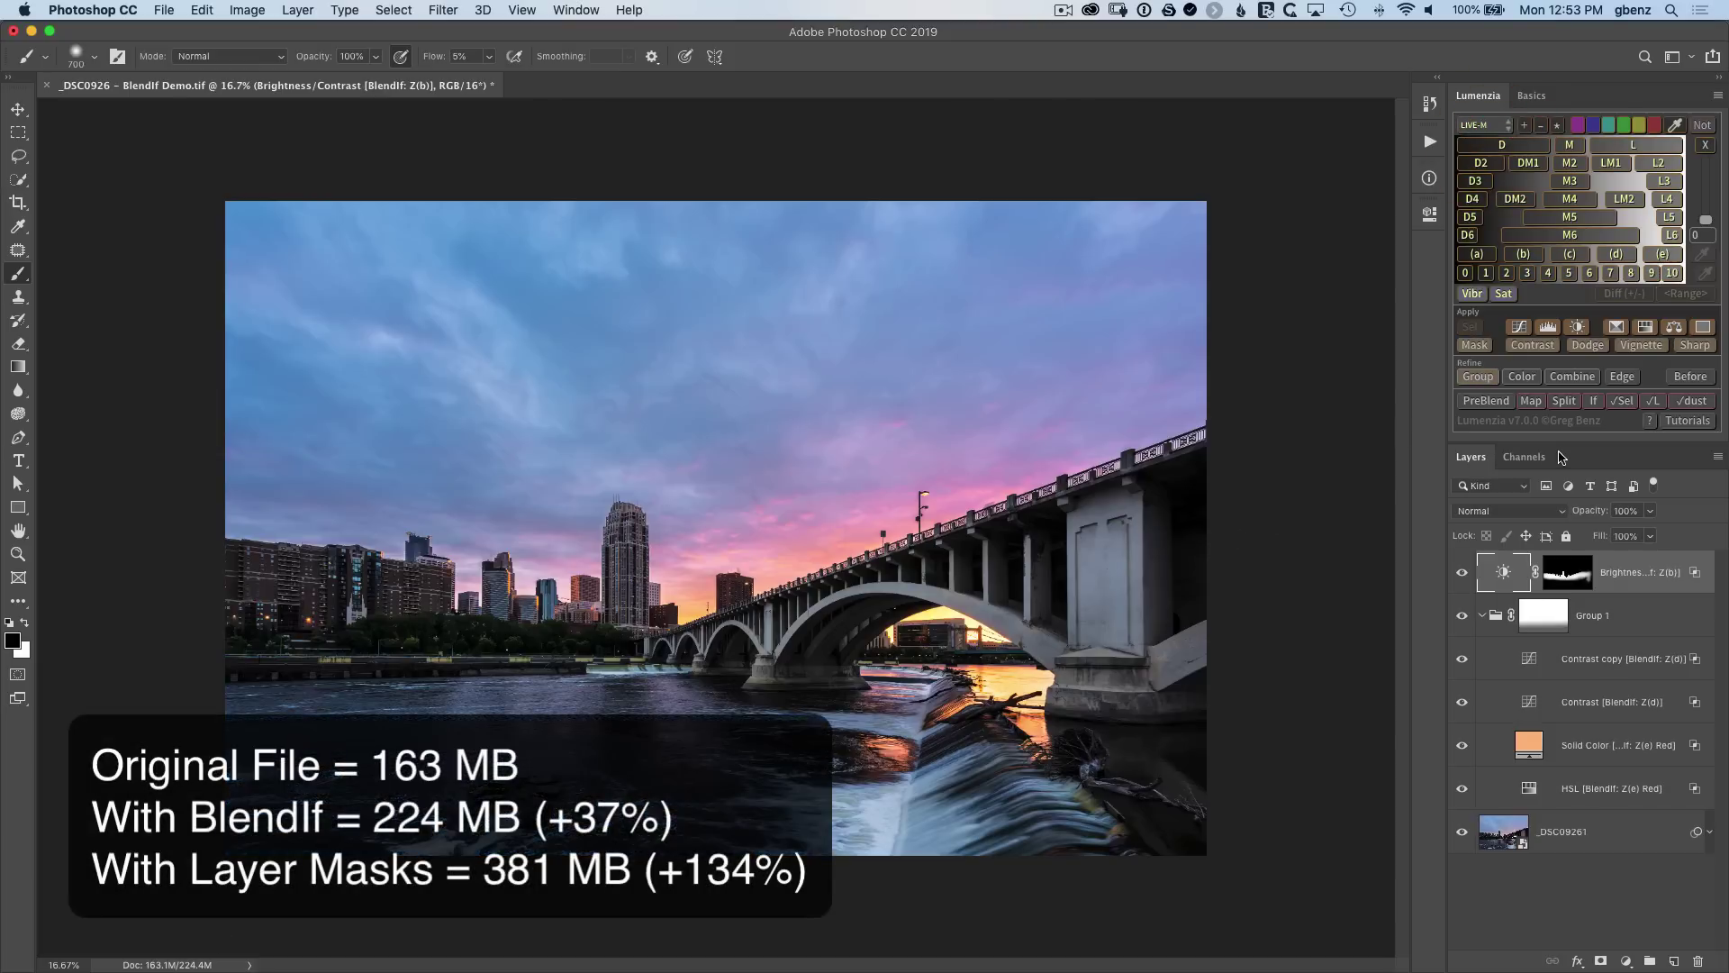
click(1587, 663)
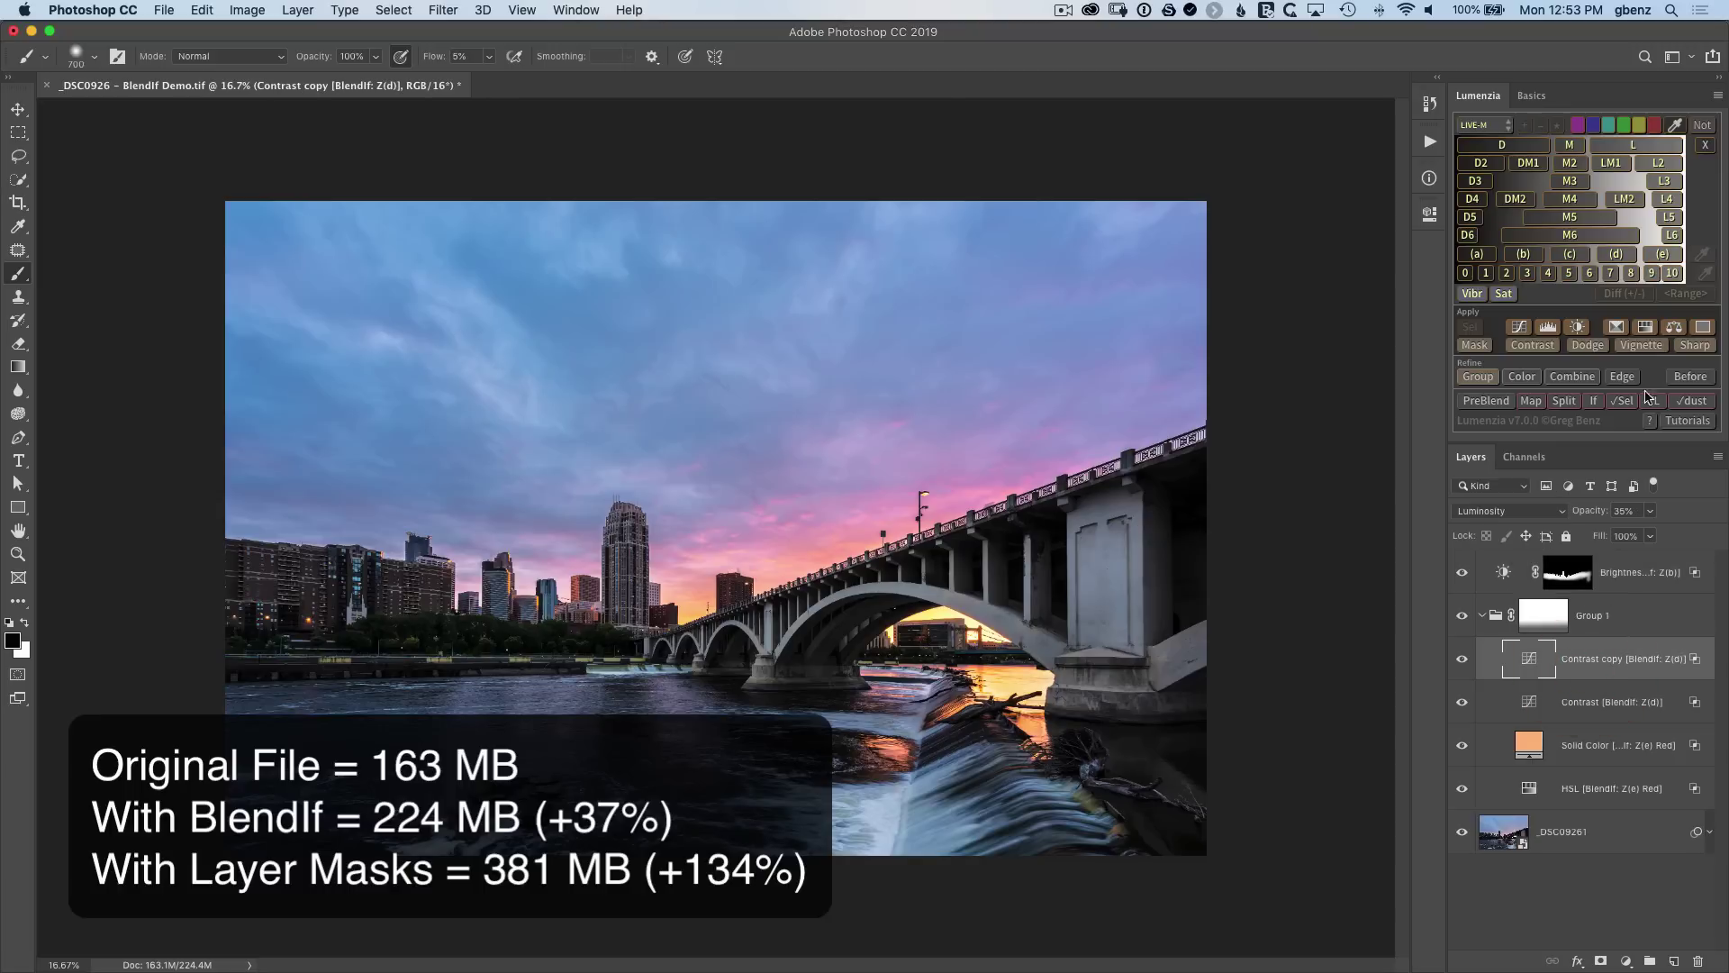
click(1619, 257)
click(1600, 710)
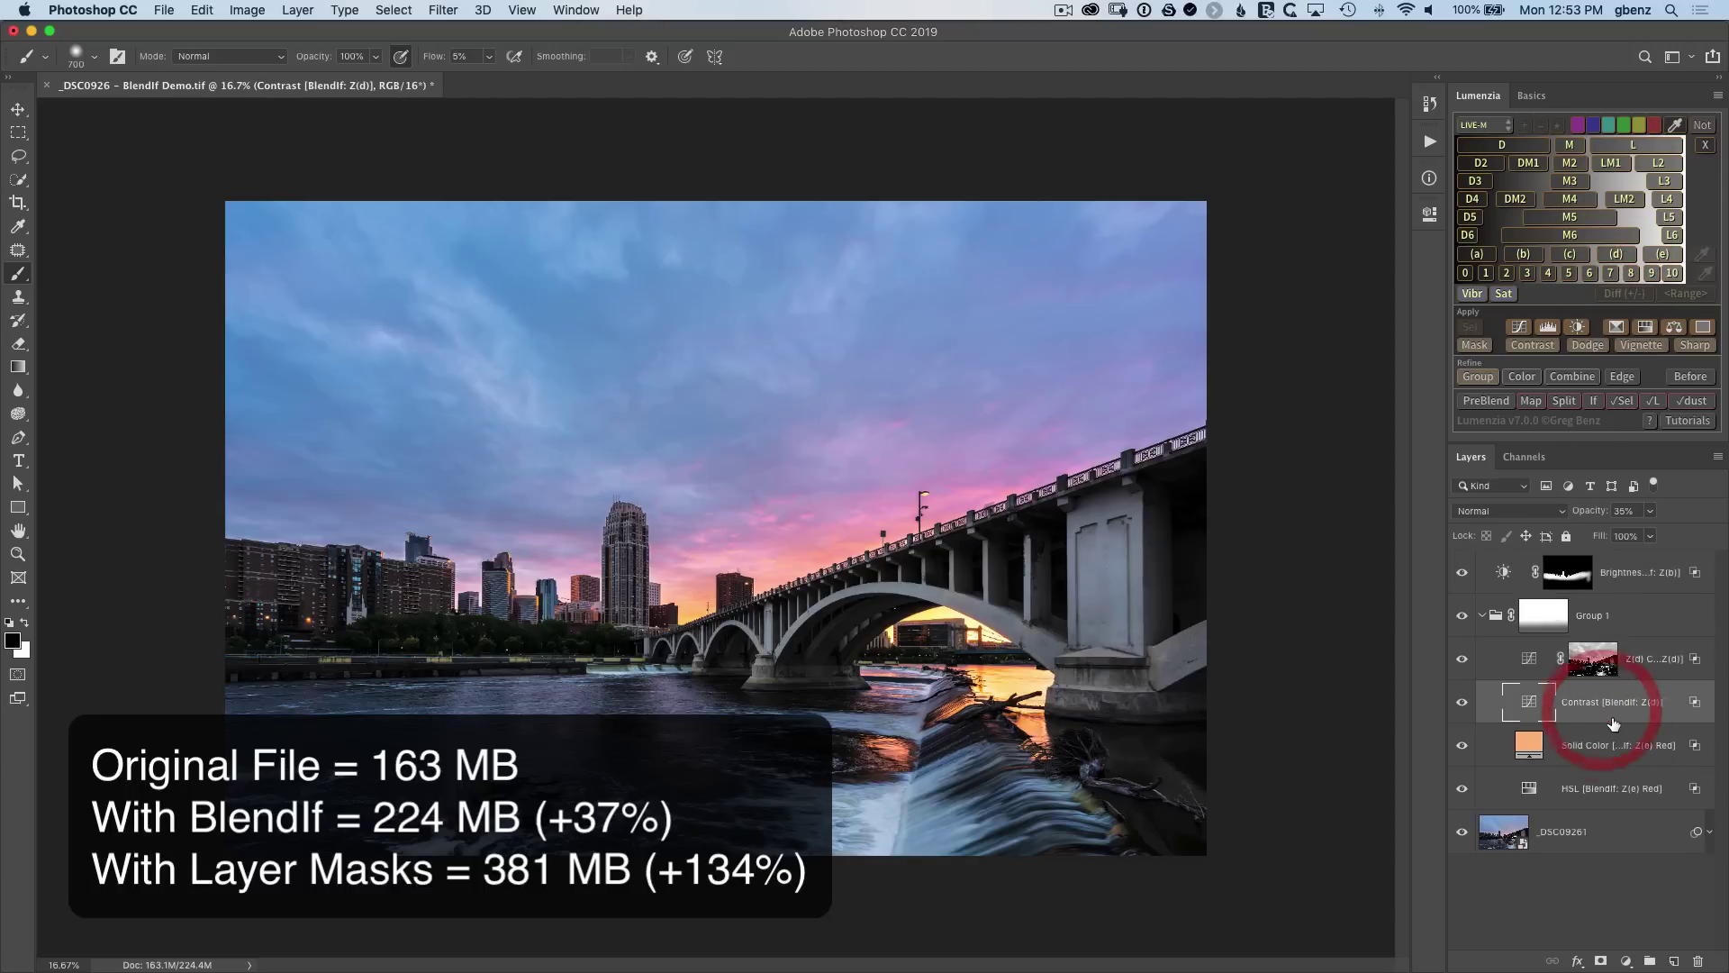
click(1614, 256)
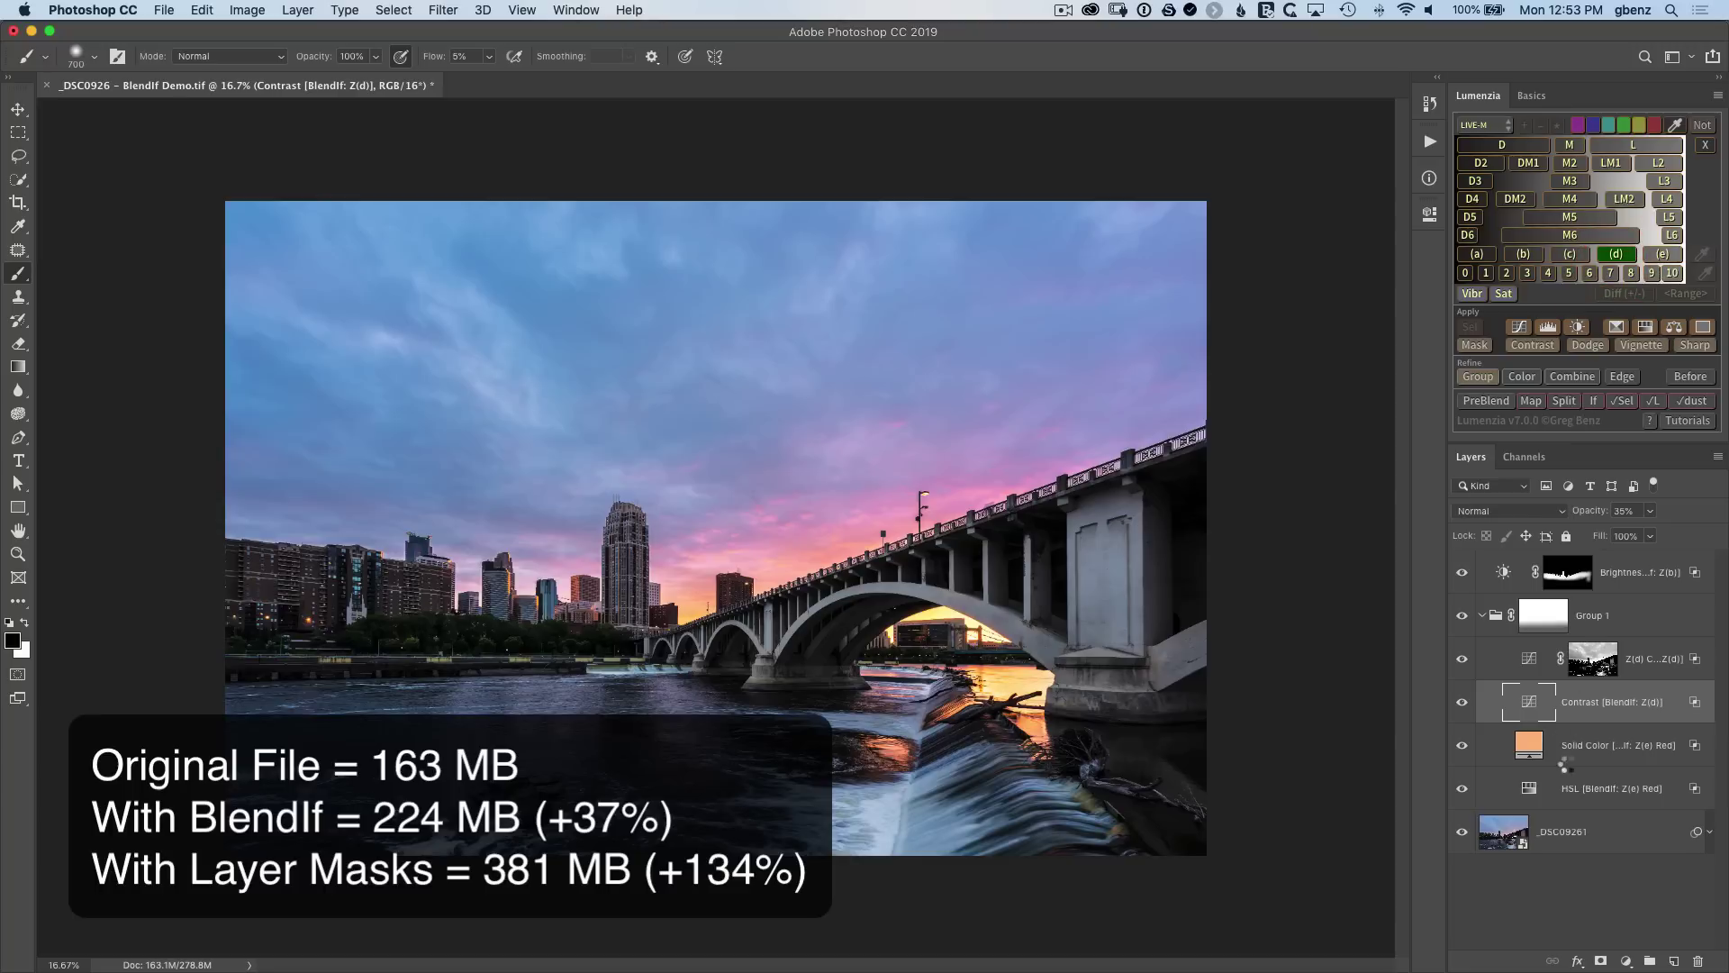
click(1611, 759)
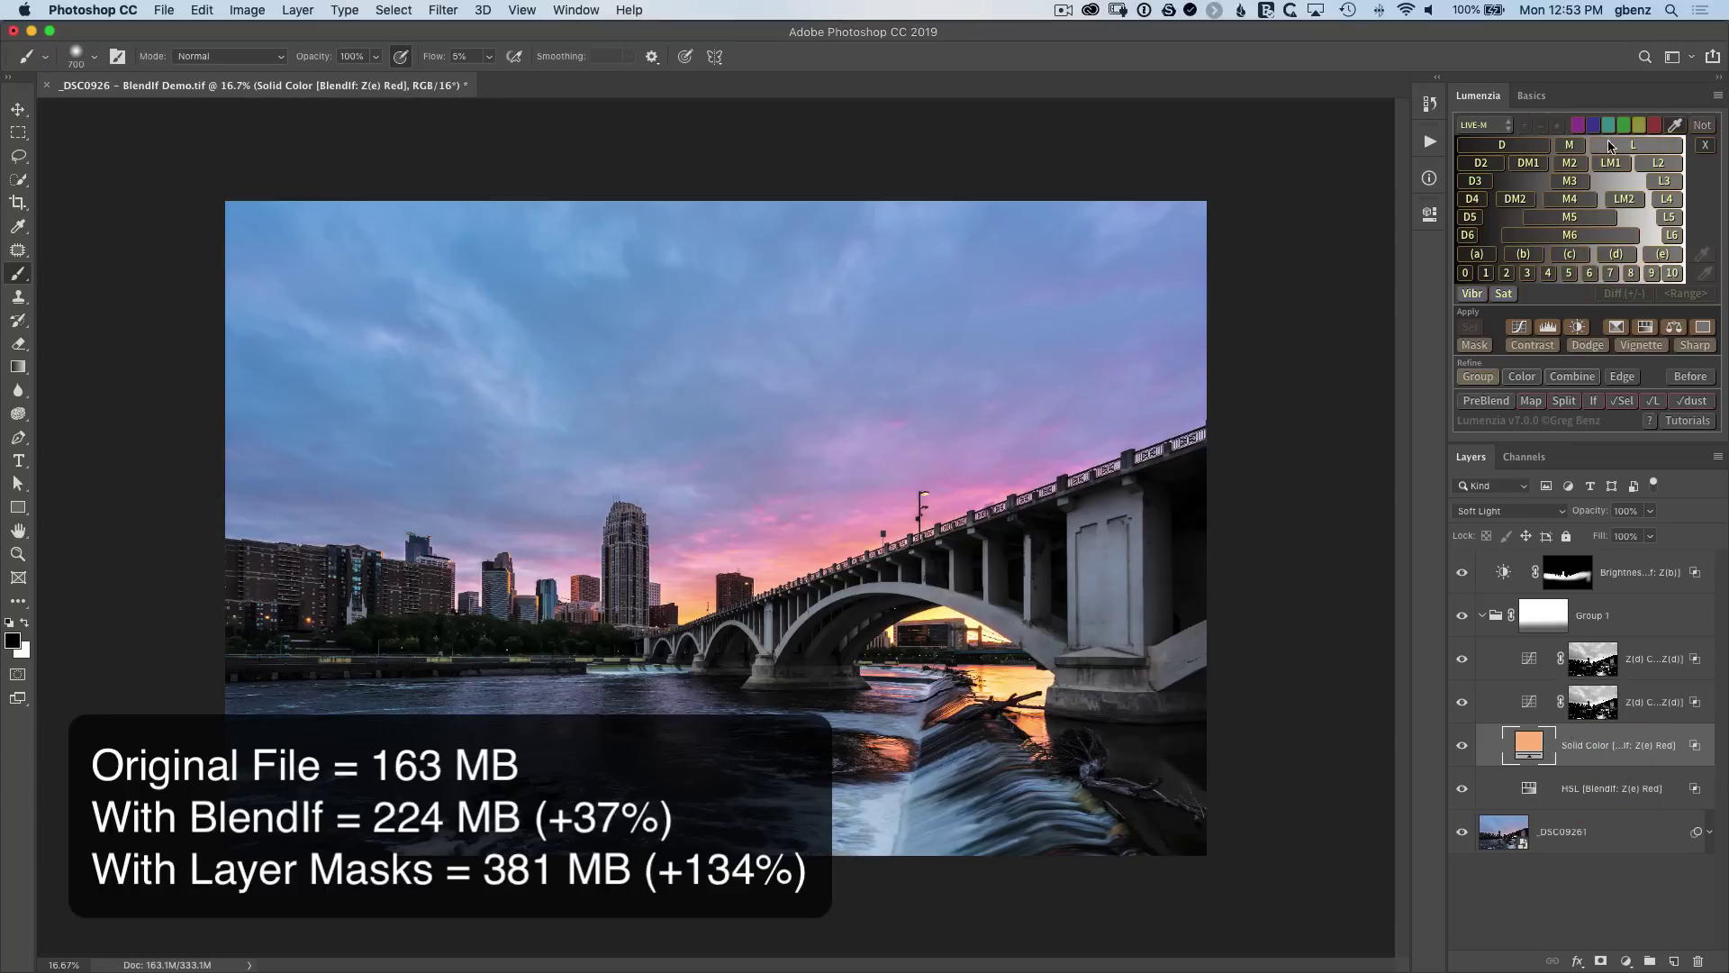
click(1653, 128)
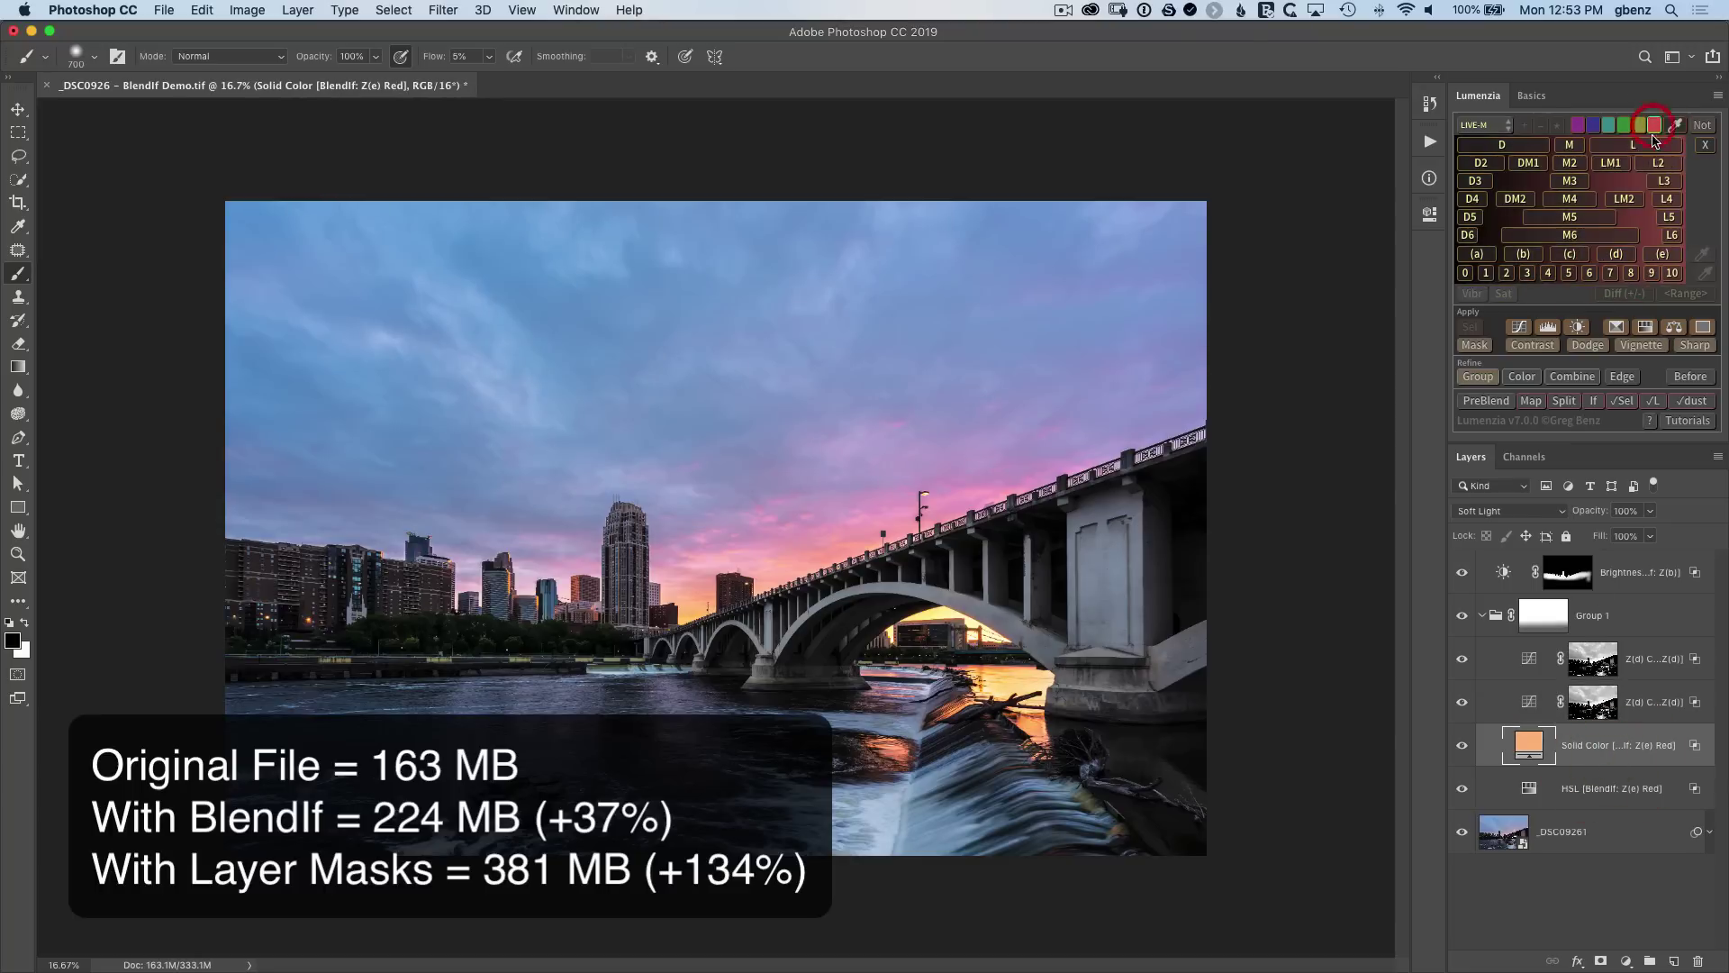
click(1663, 255)
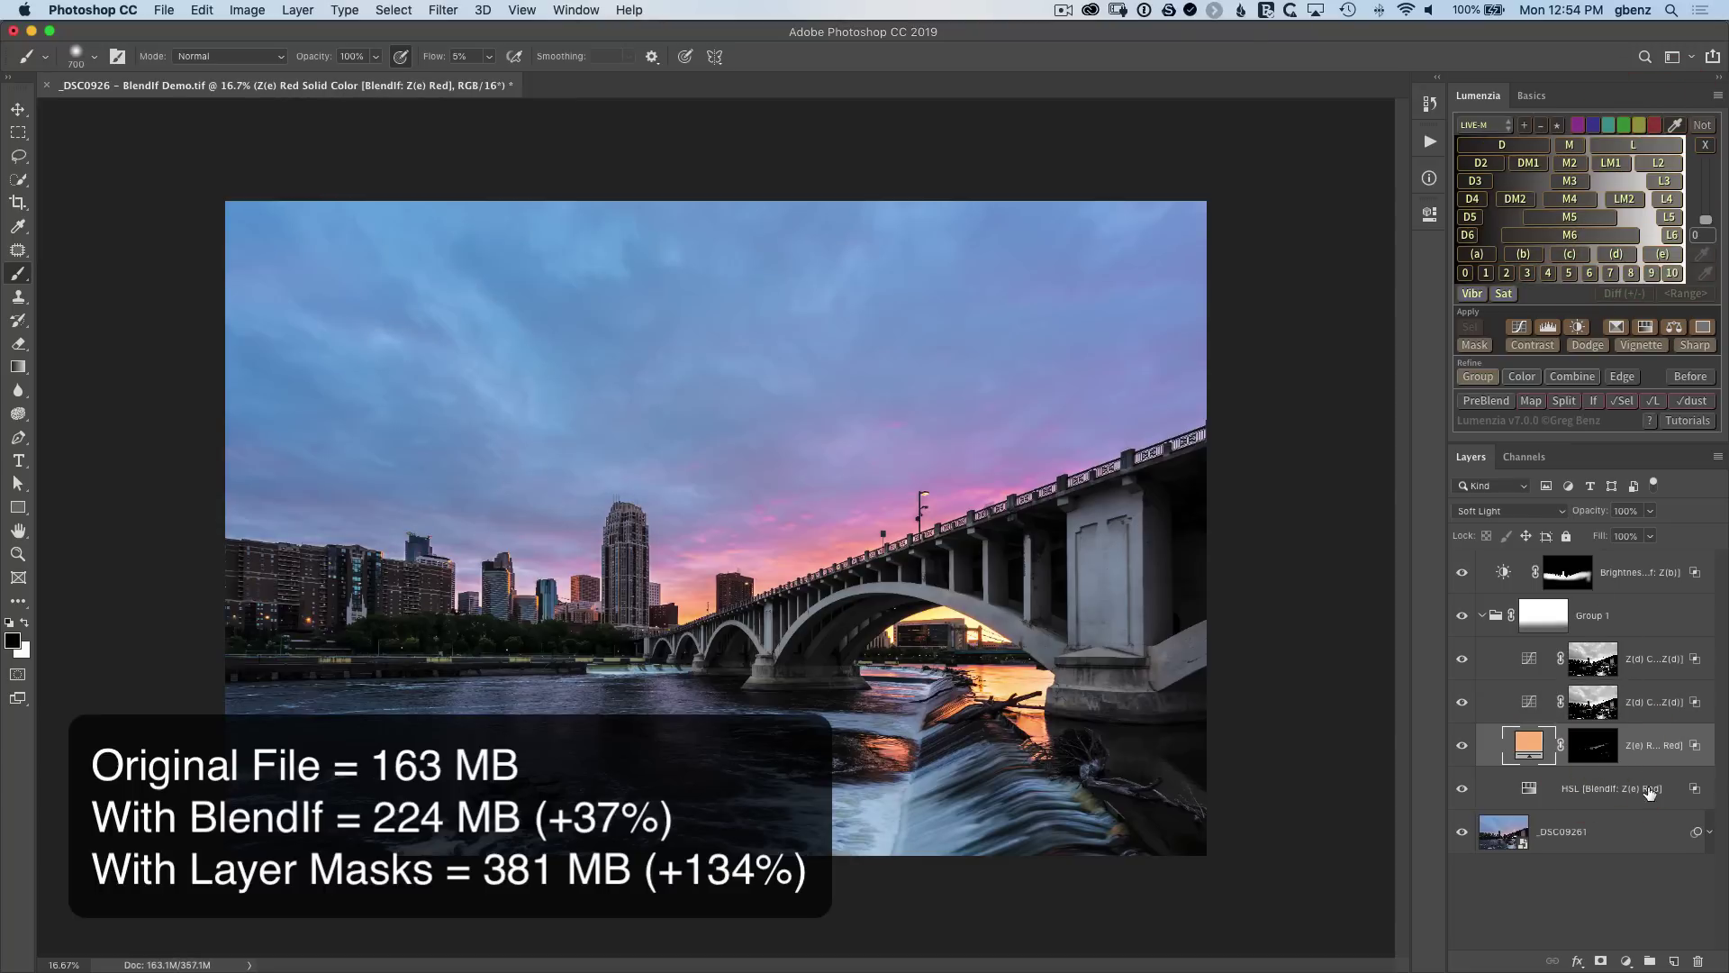
click(1650, 789)
click(1655, 125)
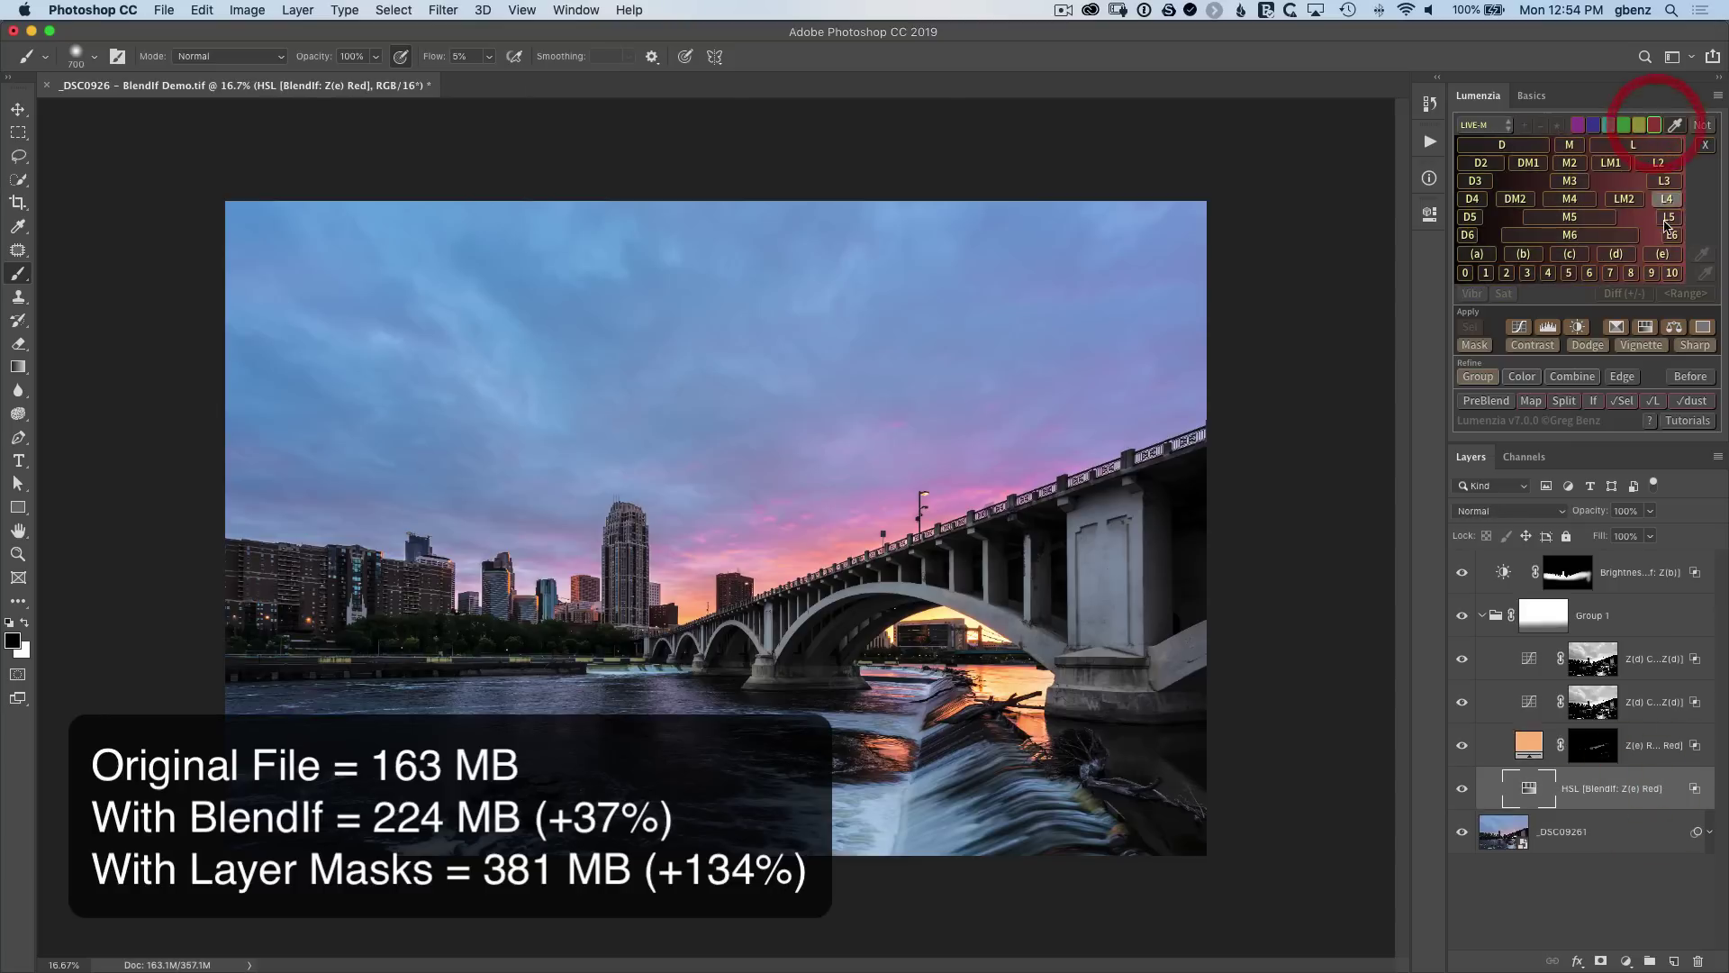
click(1663, 254)
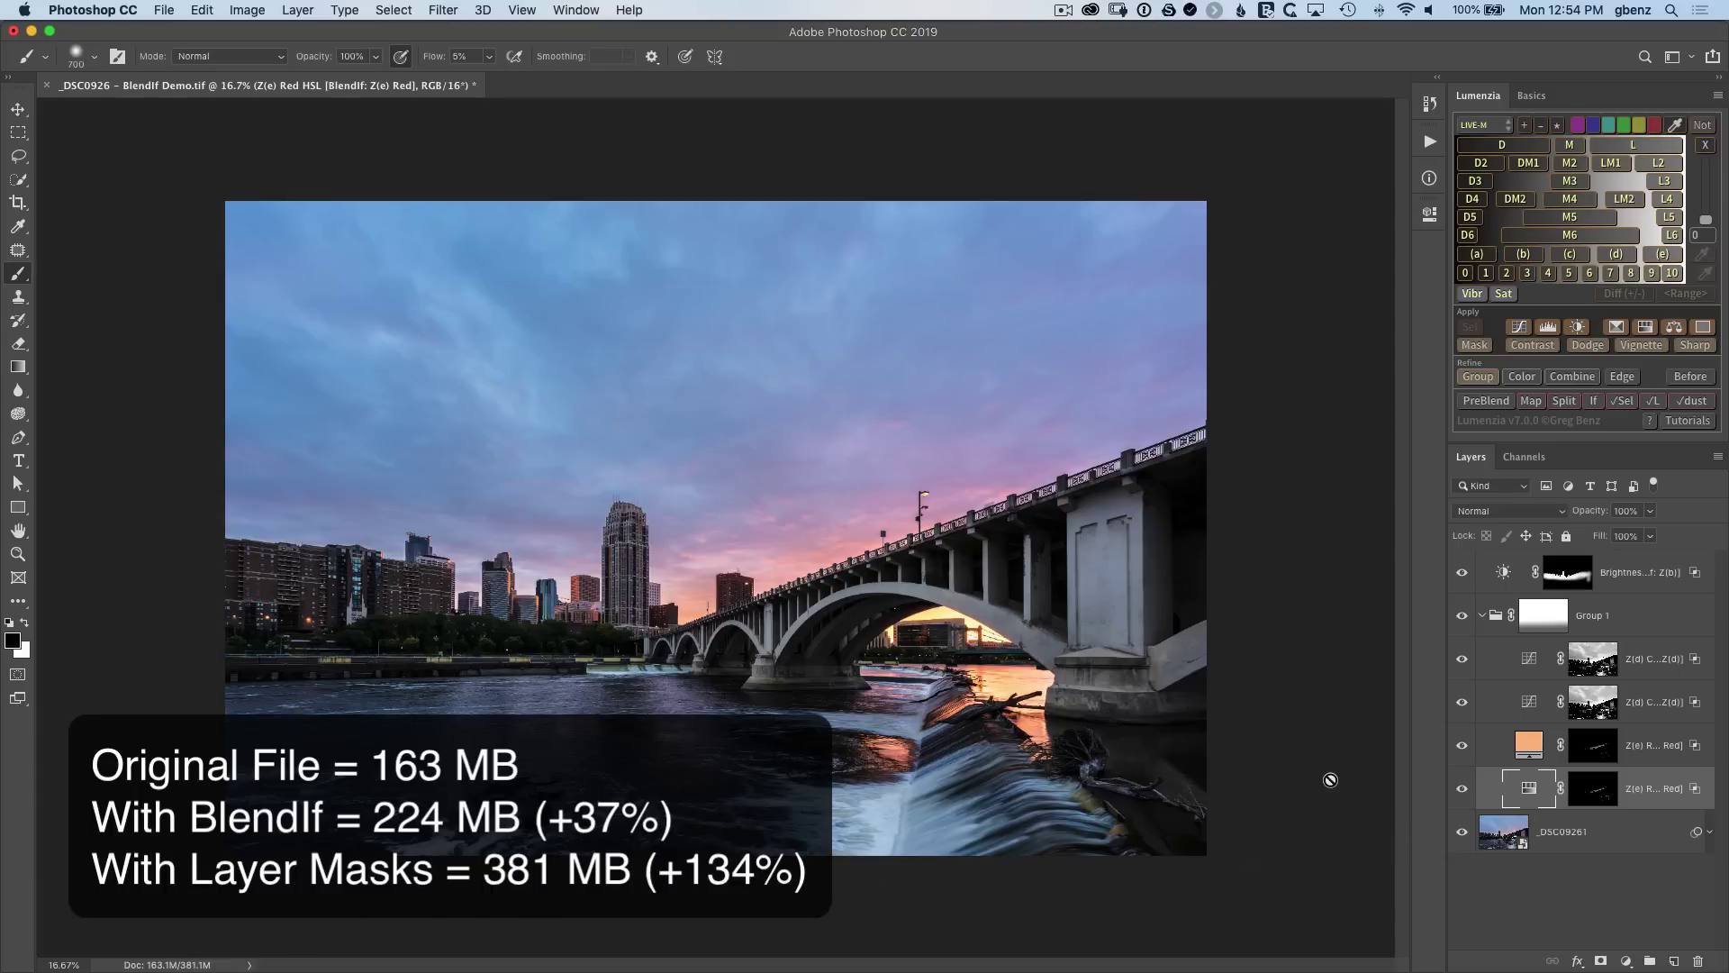
key(super+z)
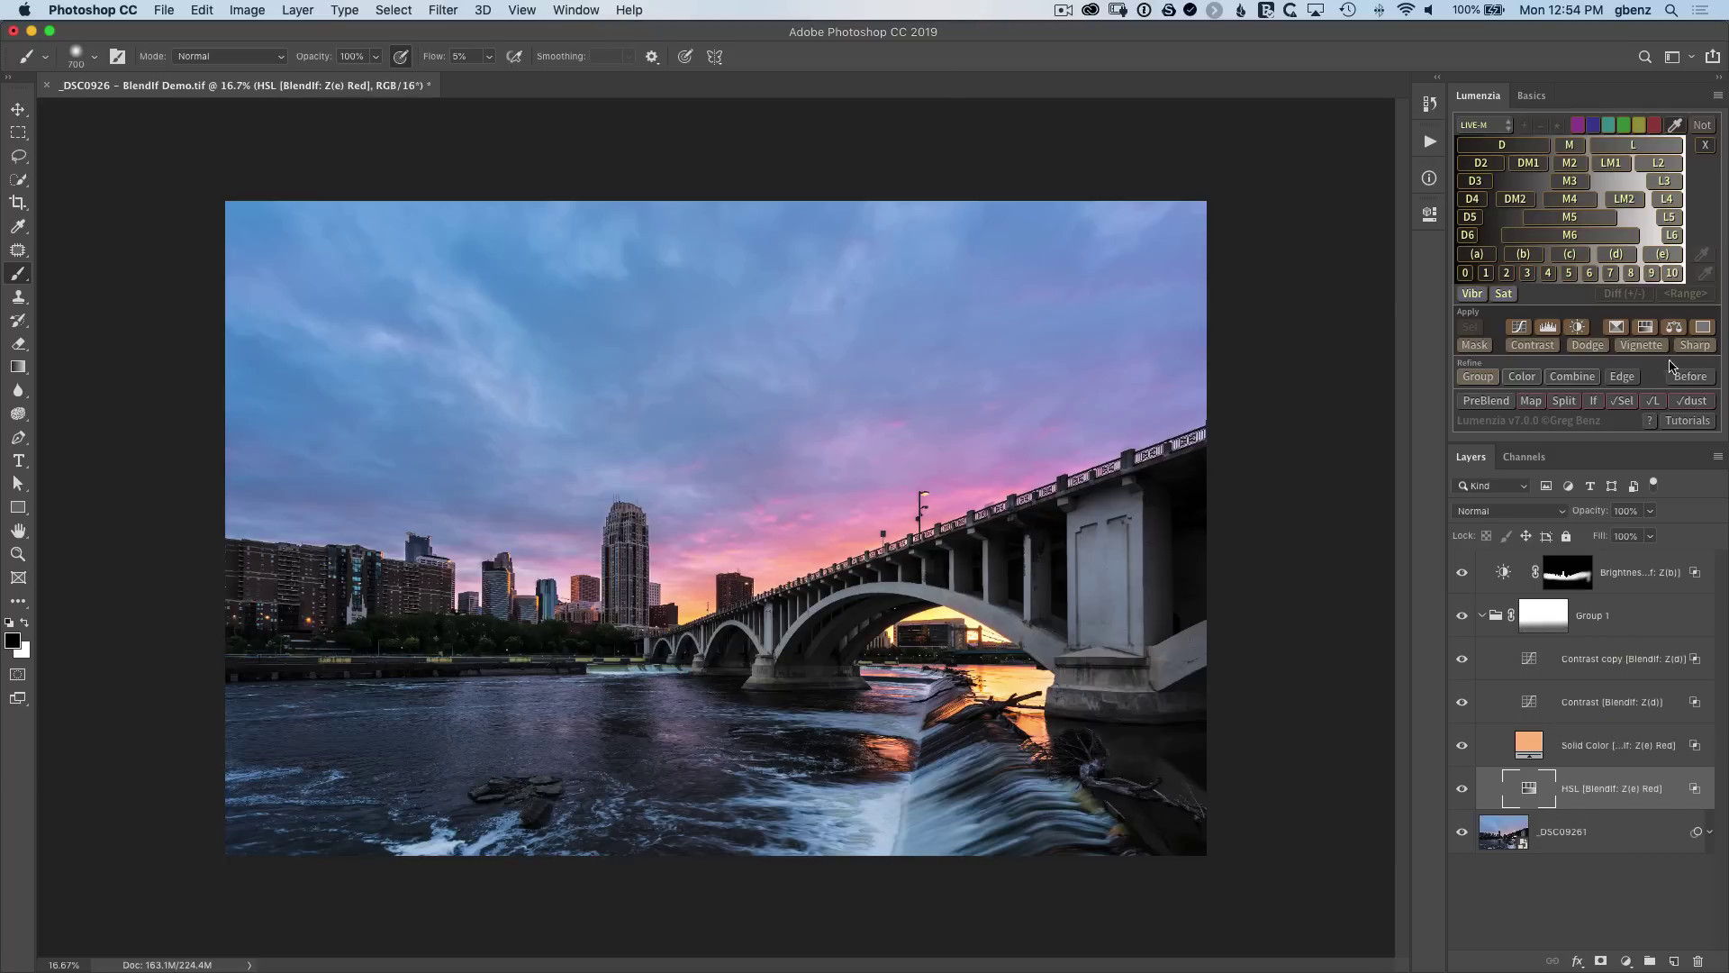
click(1693, 382)
click(1694, 382)
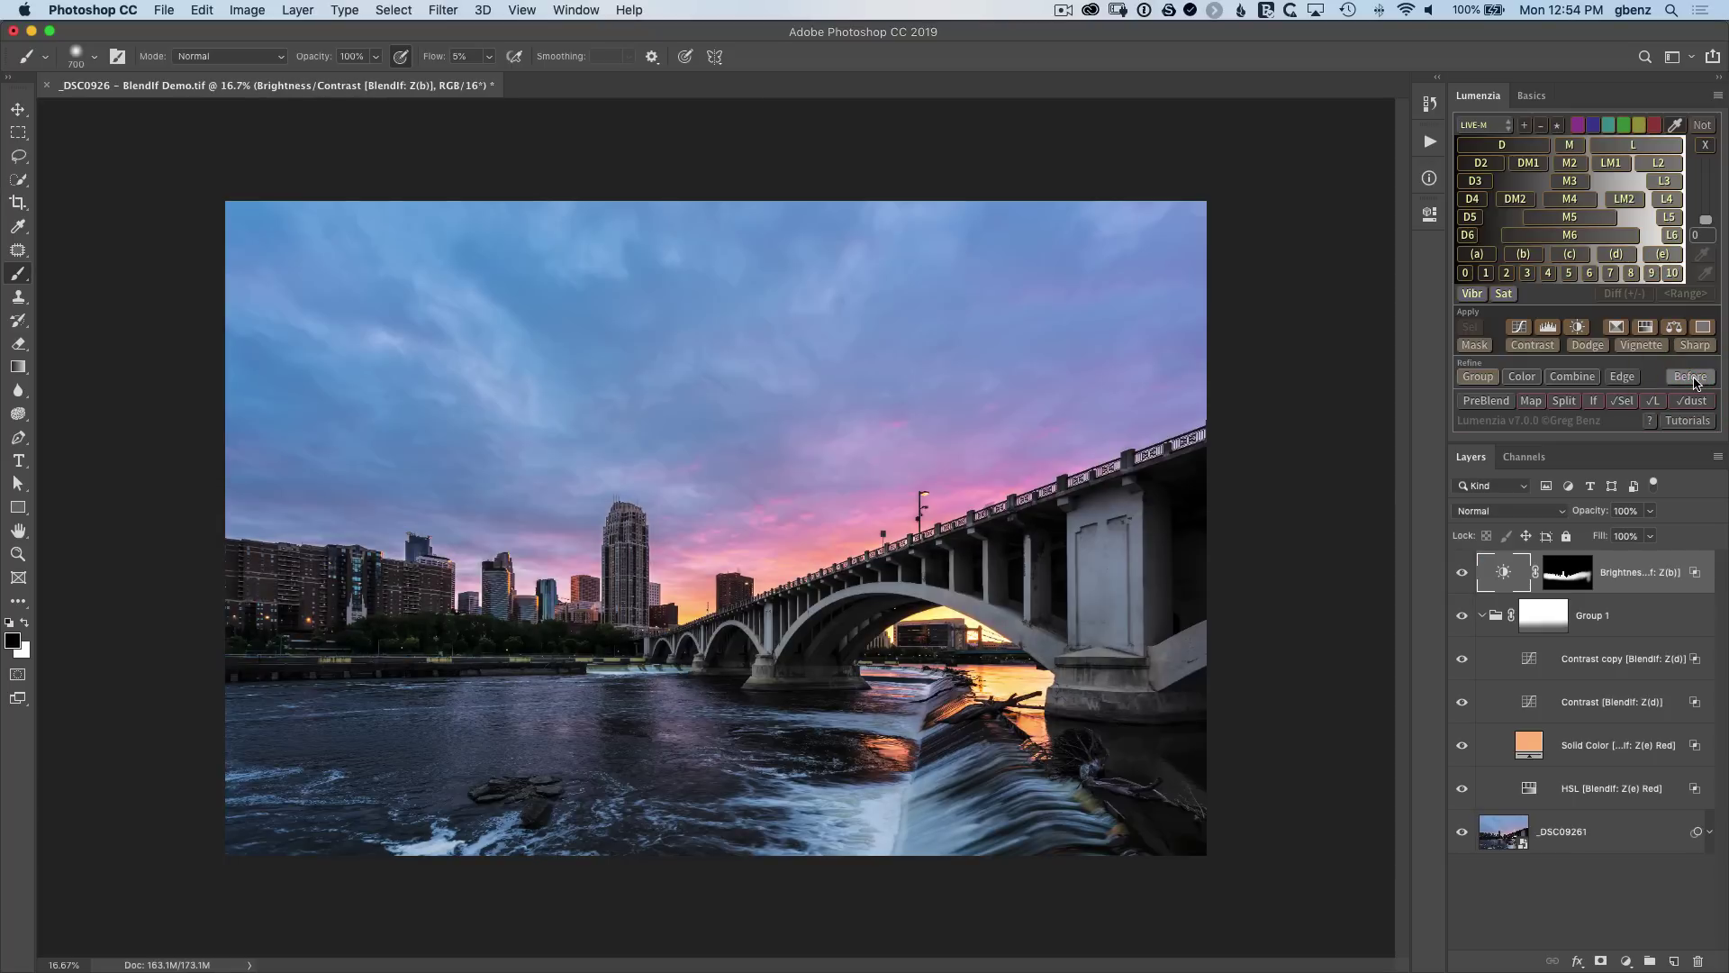